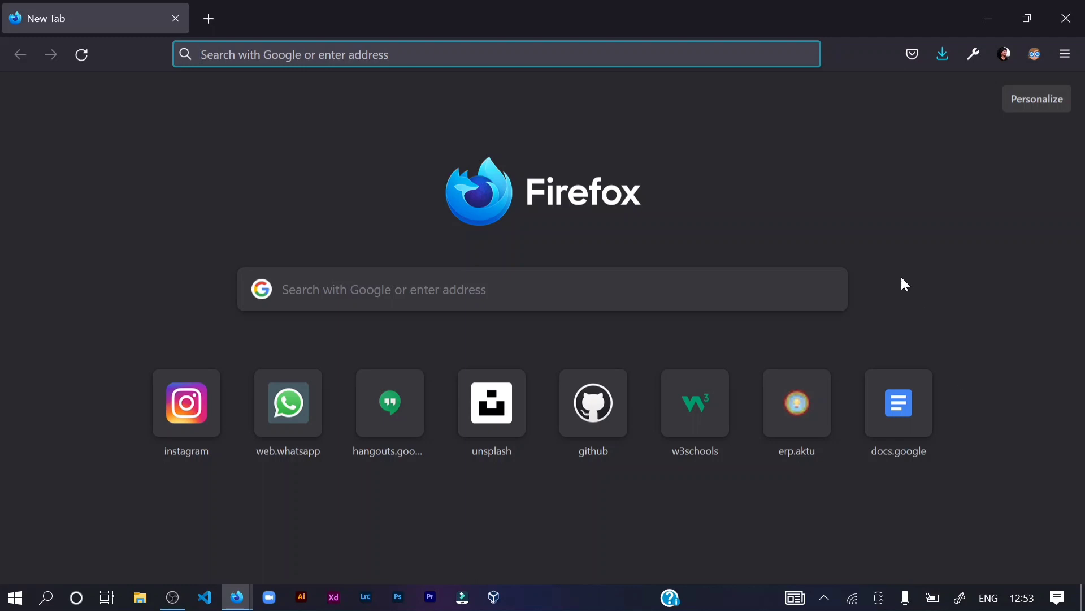
- Go to erp.aktu.ac.in in the current Firefox tab
key(ctrl+l)
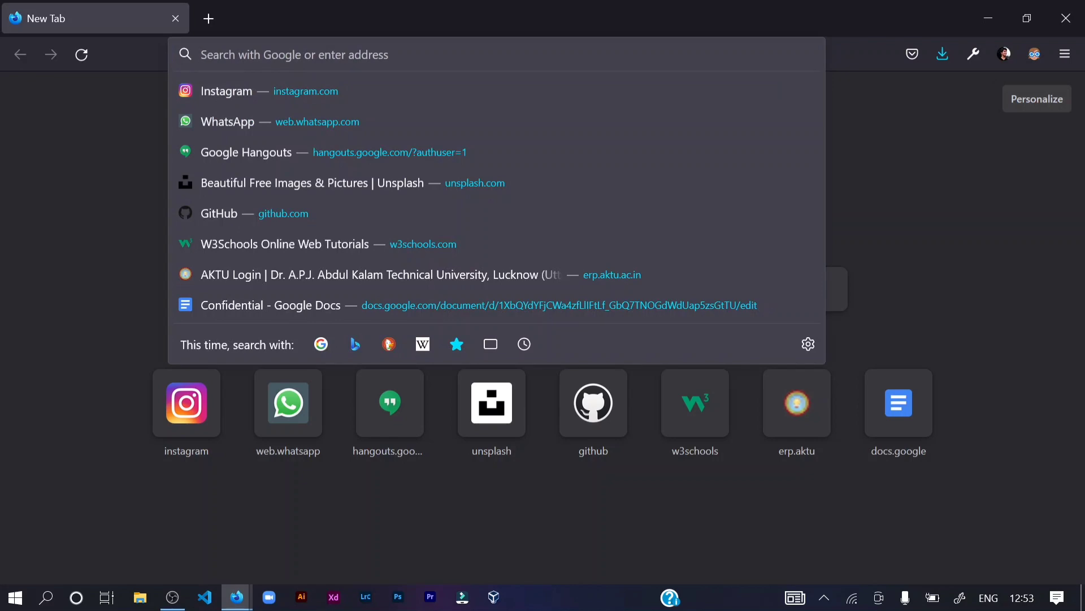
text(er-)
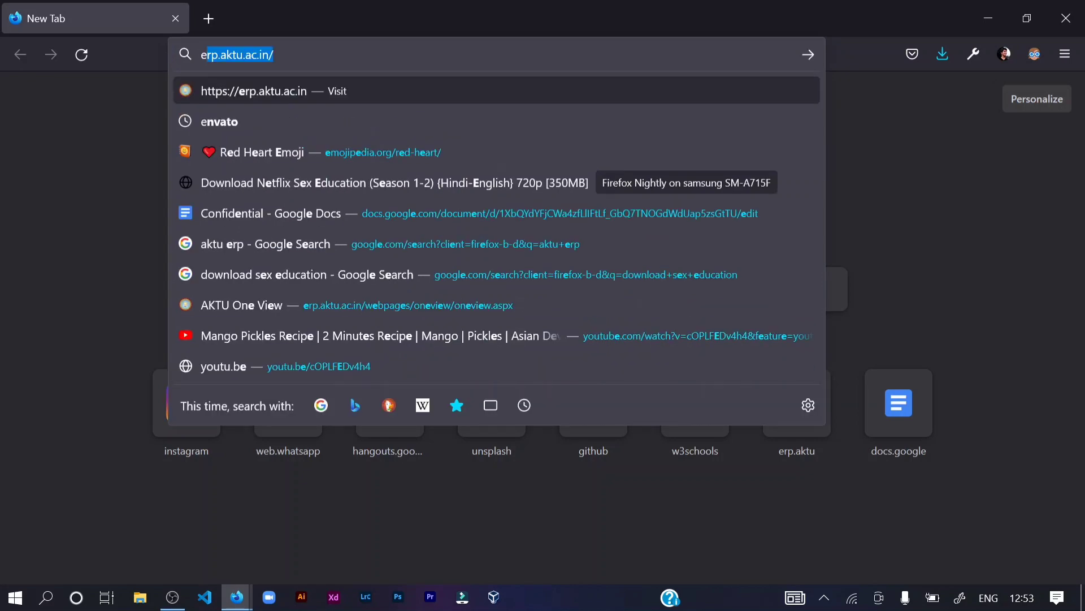
key(BackSpace)
text(p.a)
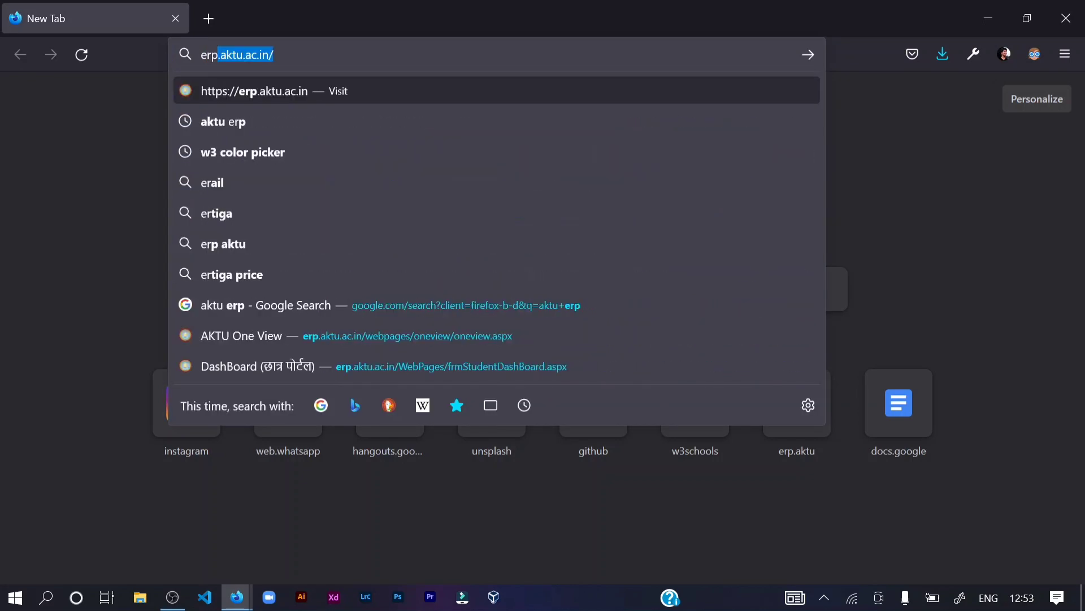
text(ktu.ac.i)
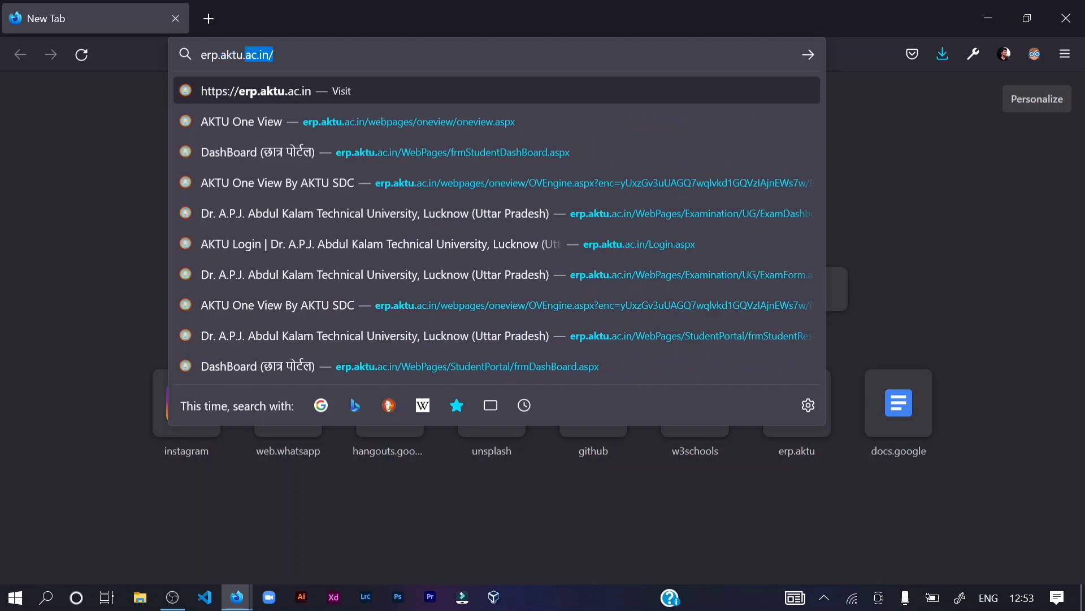
key(Return)
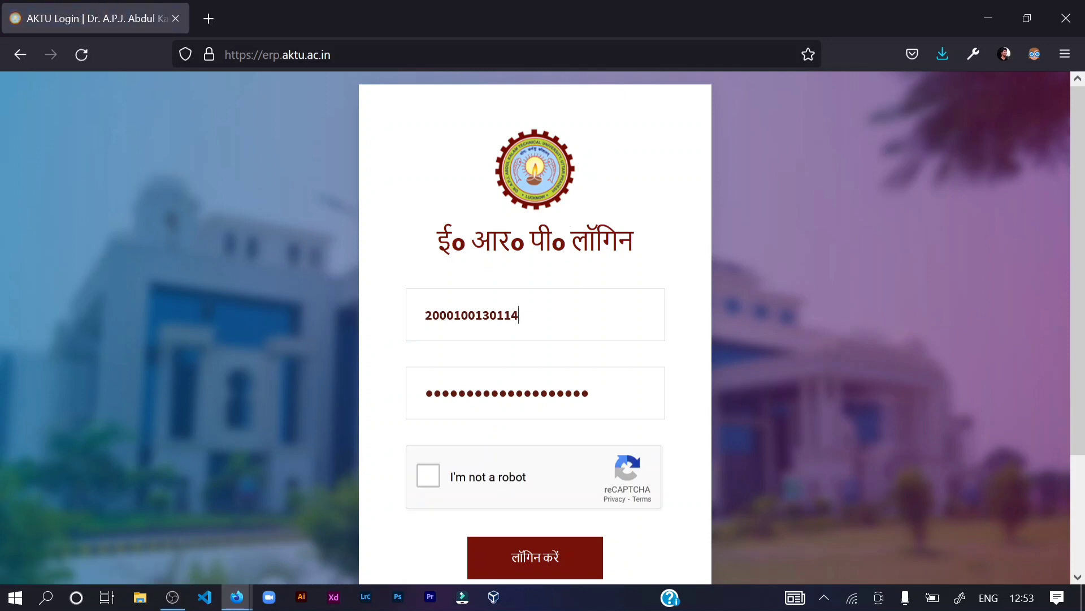
- Replace the autofilled login with the student's roll number and password, and pass the reCAPTCHA check
key(ctrl+a)
key(BackSpace)
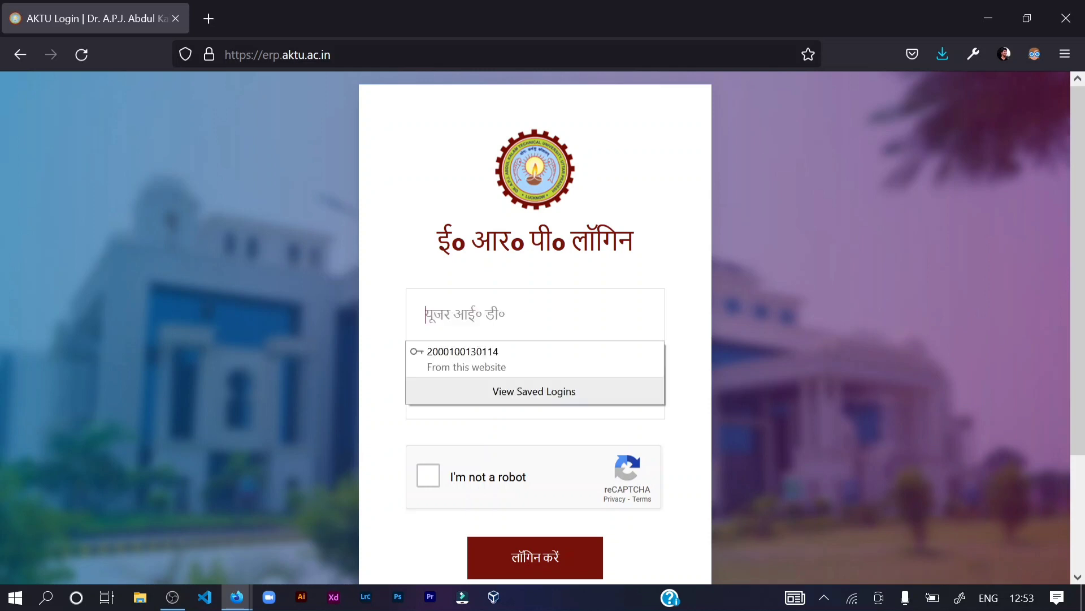
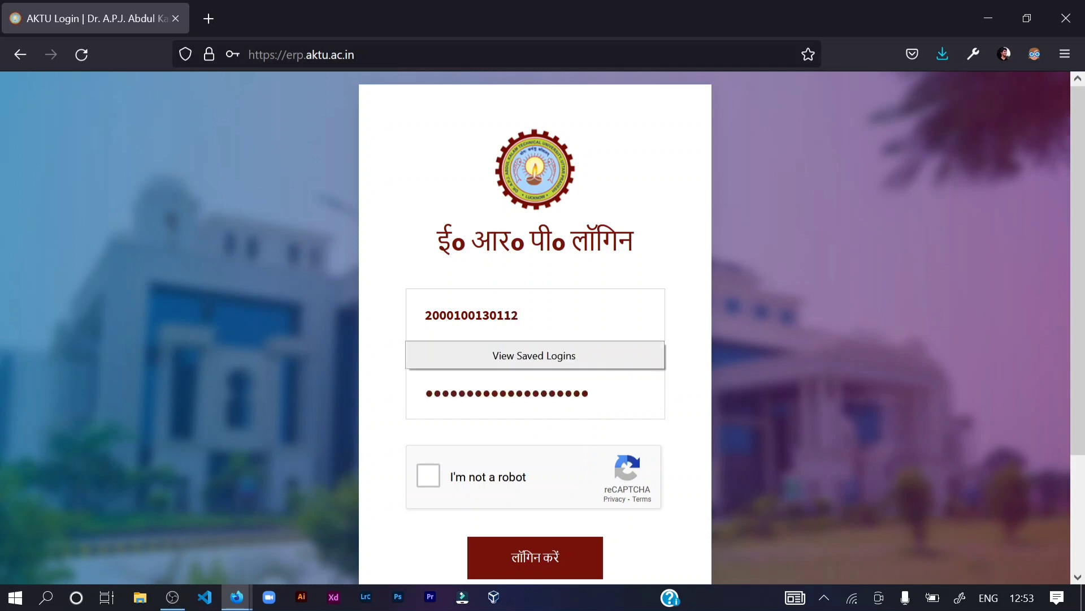
key(Tab)
key(BackSpace)
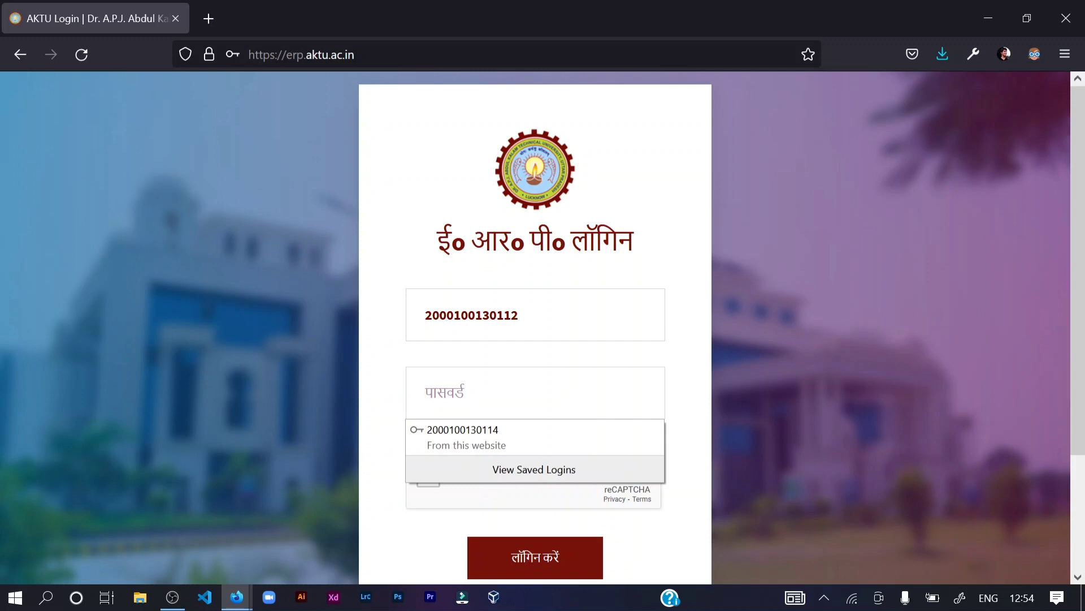
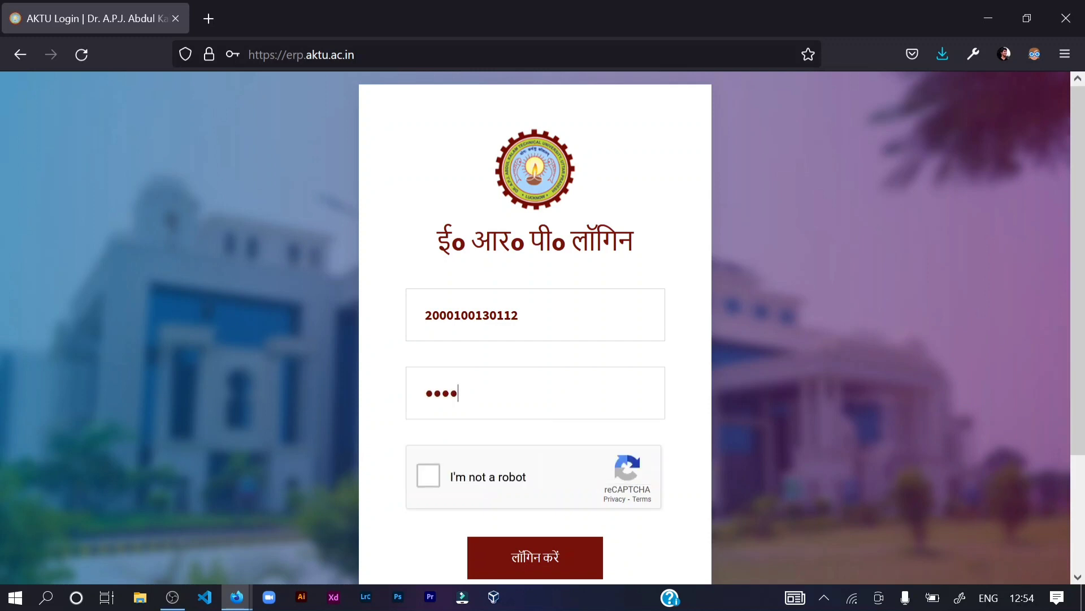
click(487, 482)
scroll(342, 465, down, 2)
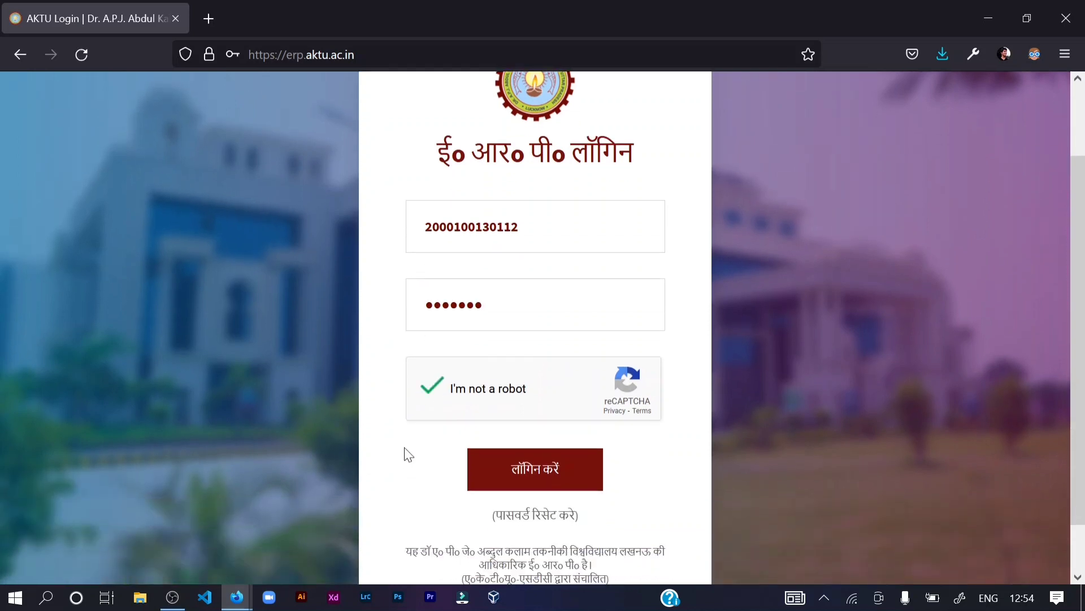
- Log in, declining to save the password and dismissing the notifications popup
click(489, 473)
click(456, 268)
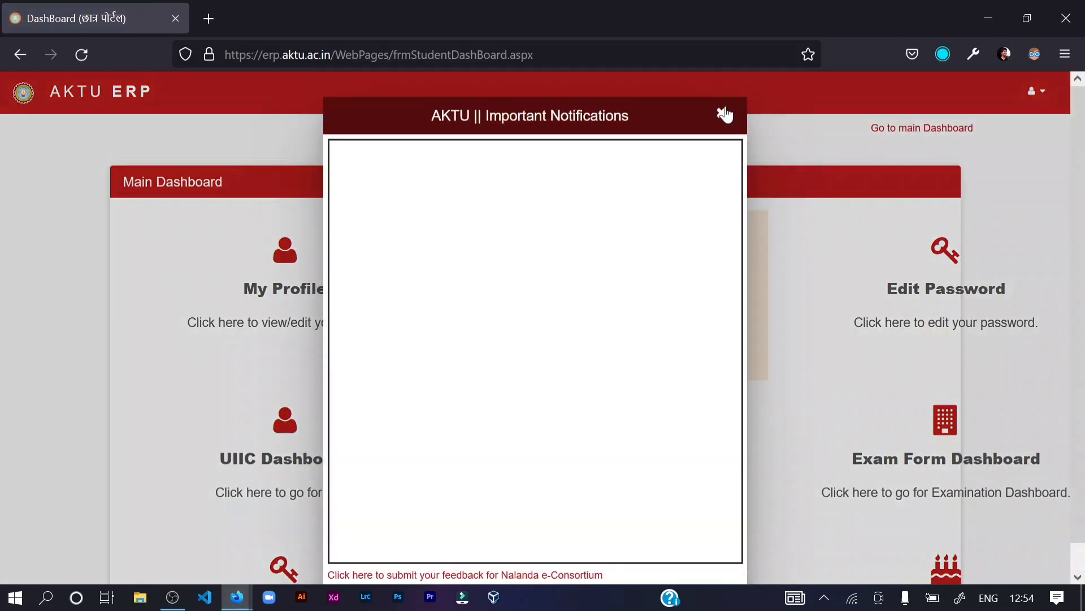
click(722, 112)
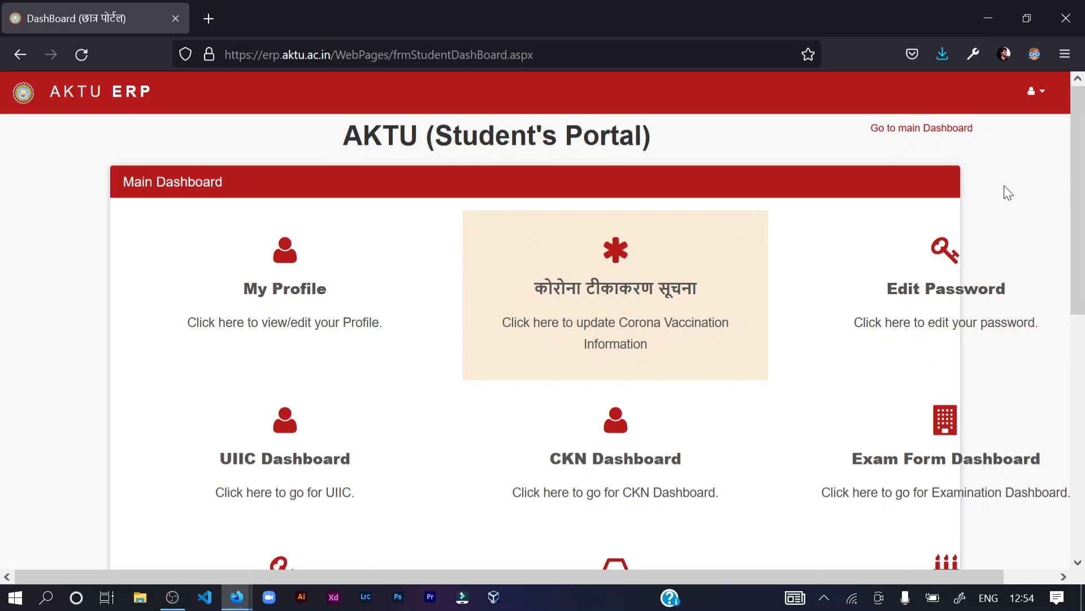
- Open the Resume Builder from the UIIC Dashboard
scroll(639, 232, down, 2)
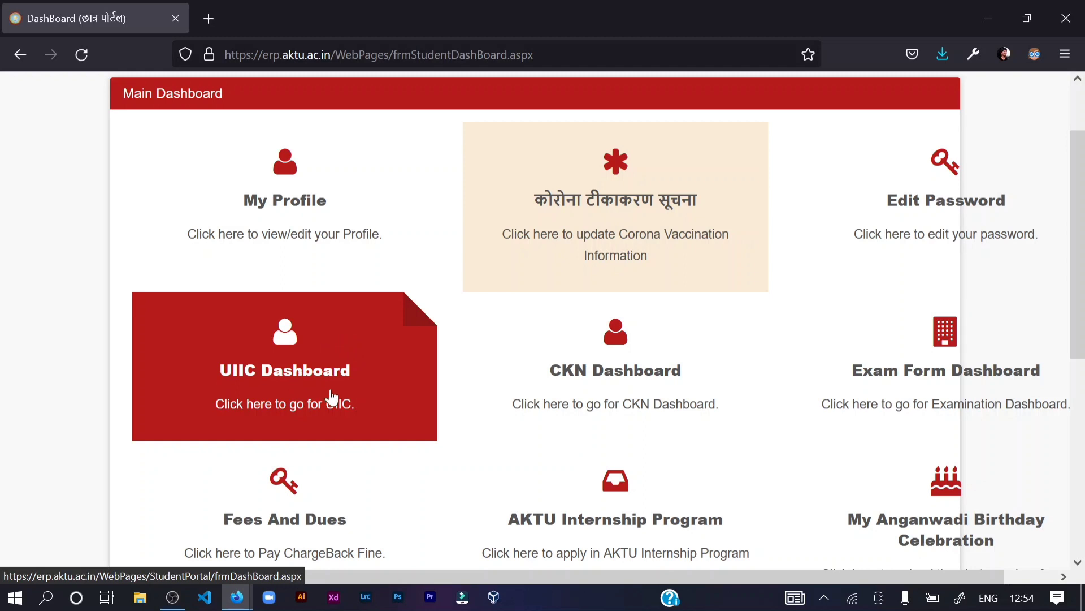
click(352, 357)
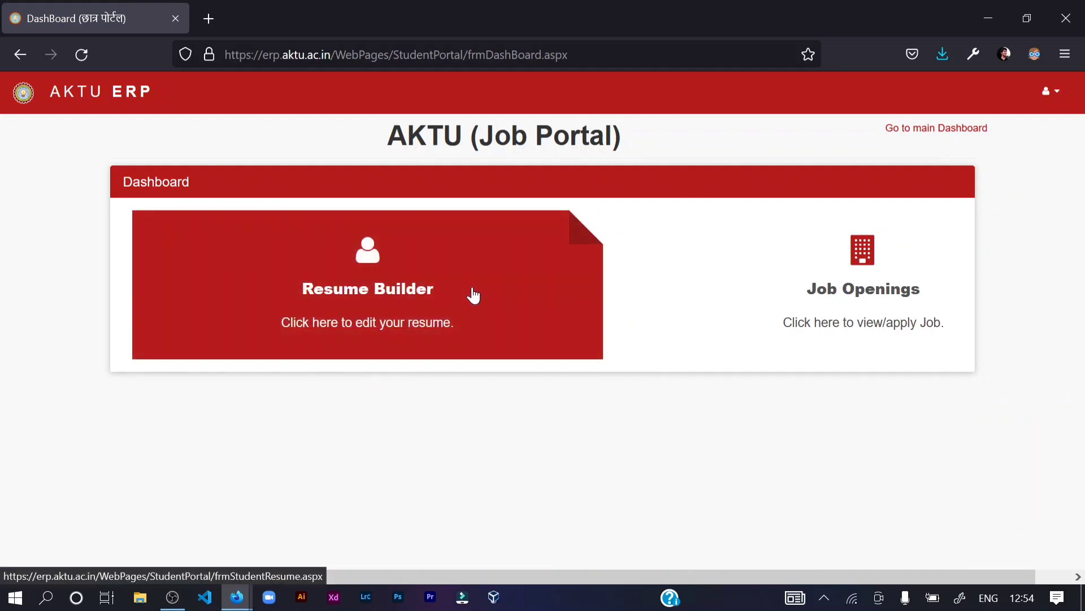
click(474, 295)
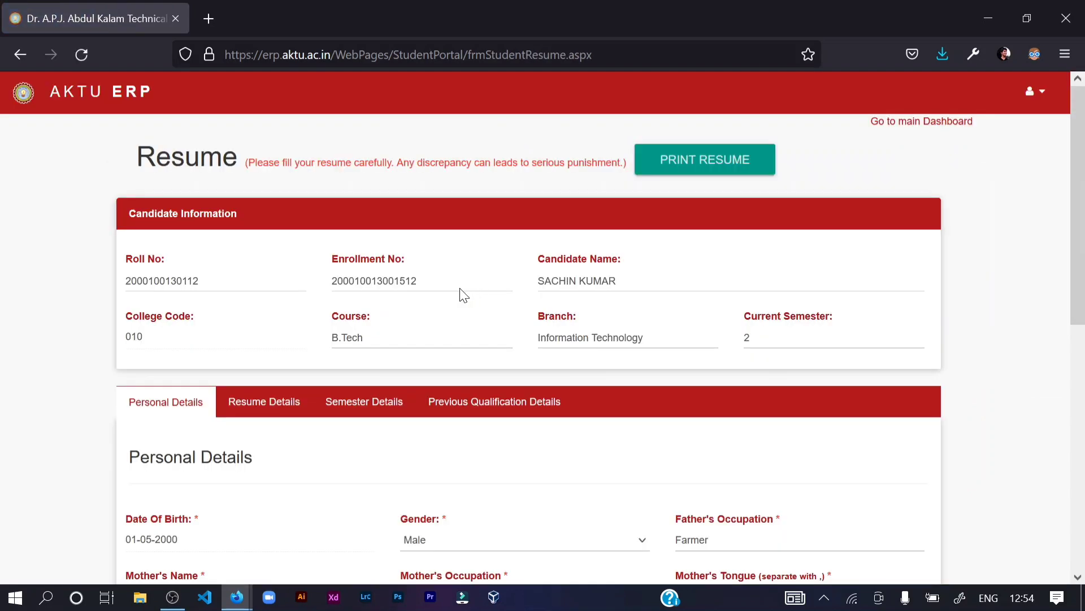
- Scroll through Personal Details and keep the gender as Male
scroll(464, 295, down, 3)
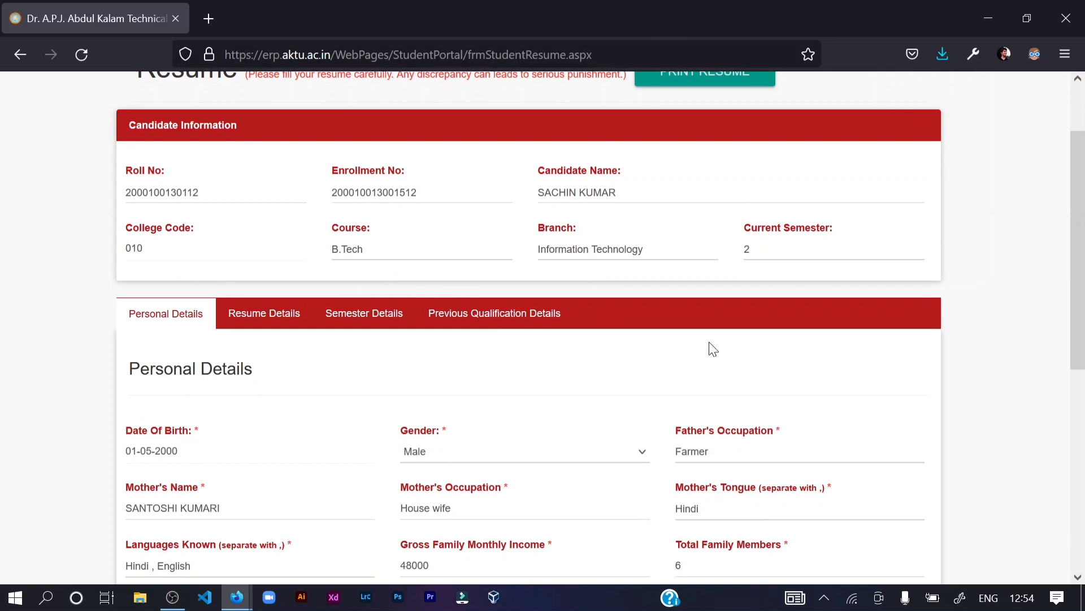
scroll(710, 347, up, 3)
scroll(329, 427, down, 3)
scroll(294, 396, down, 3)
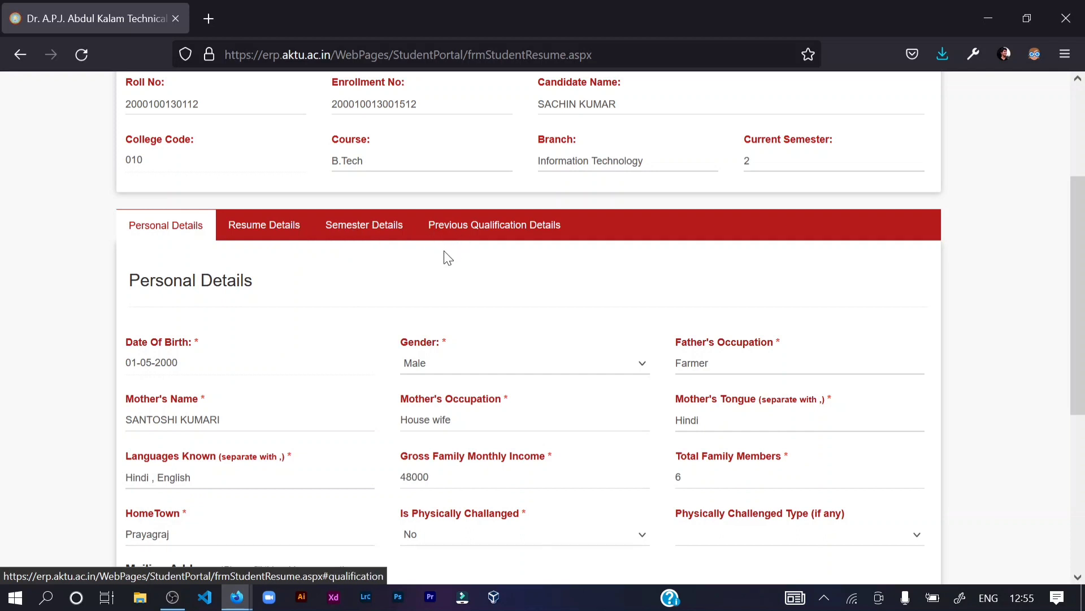
scroll(445, 256, down, 3)
scroll(444, 254, up, 2)
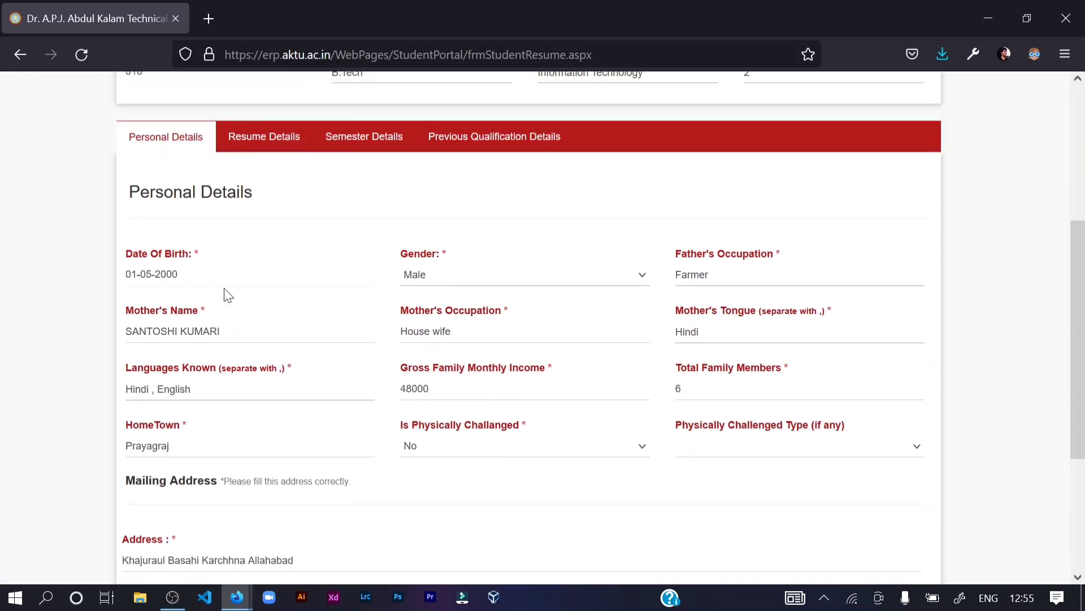
scroll(226, 293, down, 2)
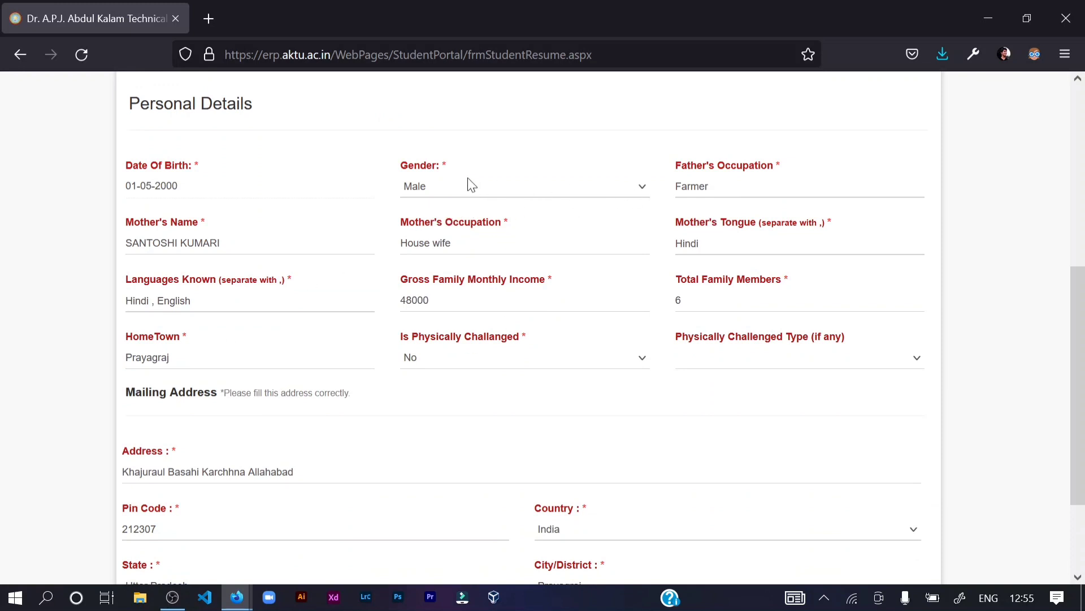
click(497, 191)
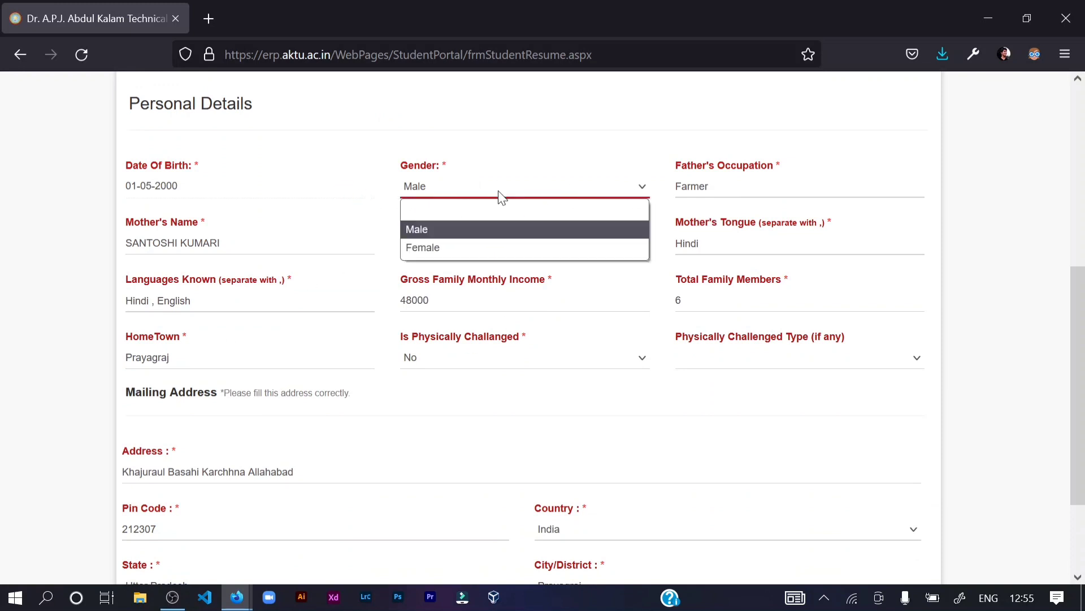
click(518, 188)
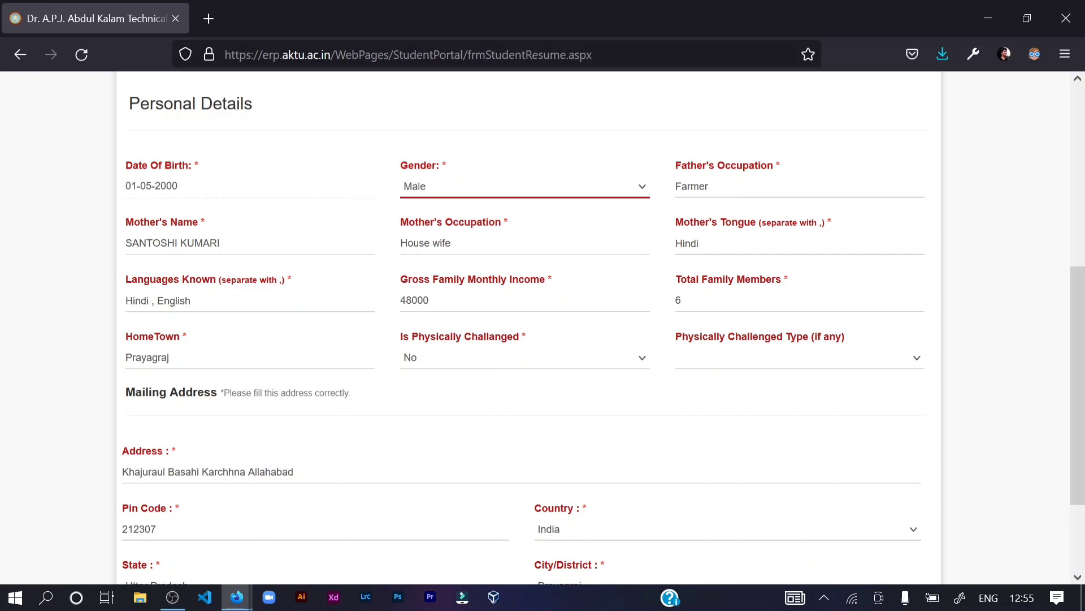
key(Tab)
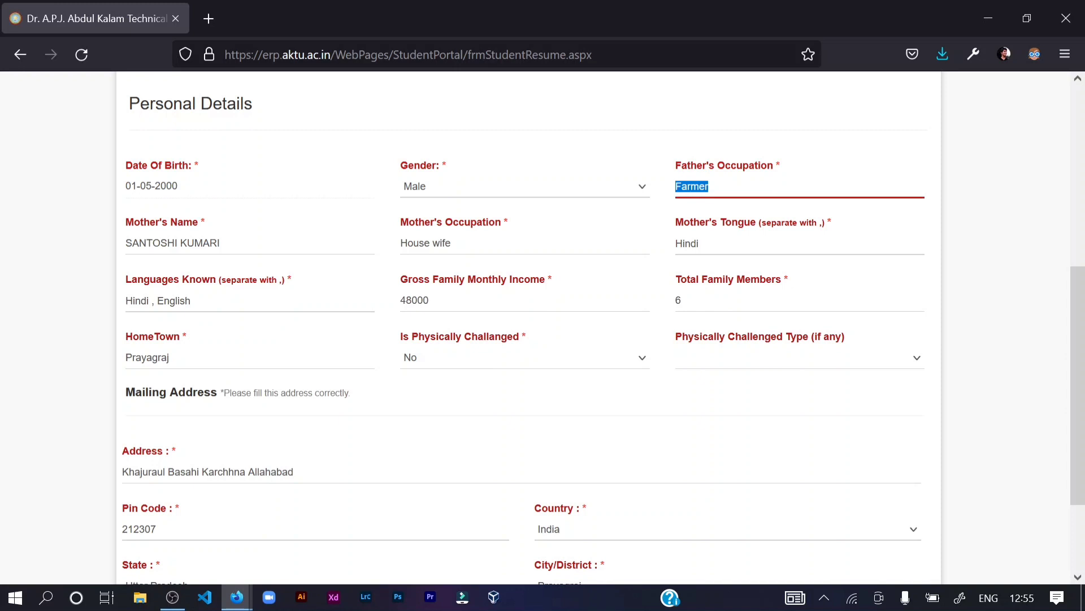
- Review the Mother's Occupation, Mother Tongue, Languages Known, income and HomeTown entries without changes
drag(469, 243, 419, 243)
click(469, 243)
click(700, 244)
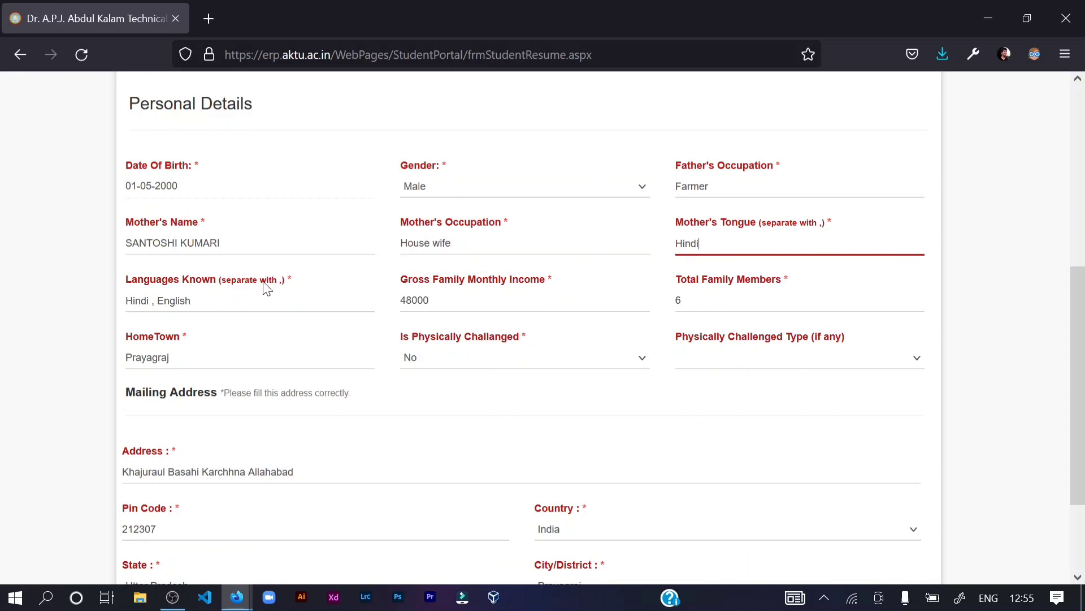
drag(126, 300, 187, 300)
click(191, 301)
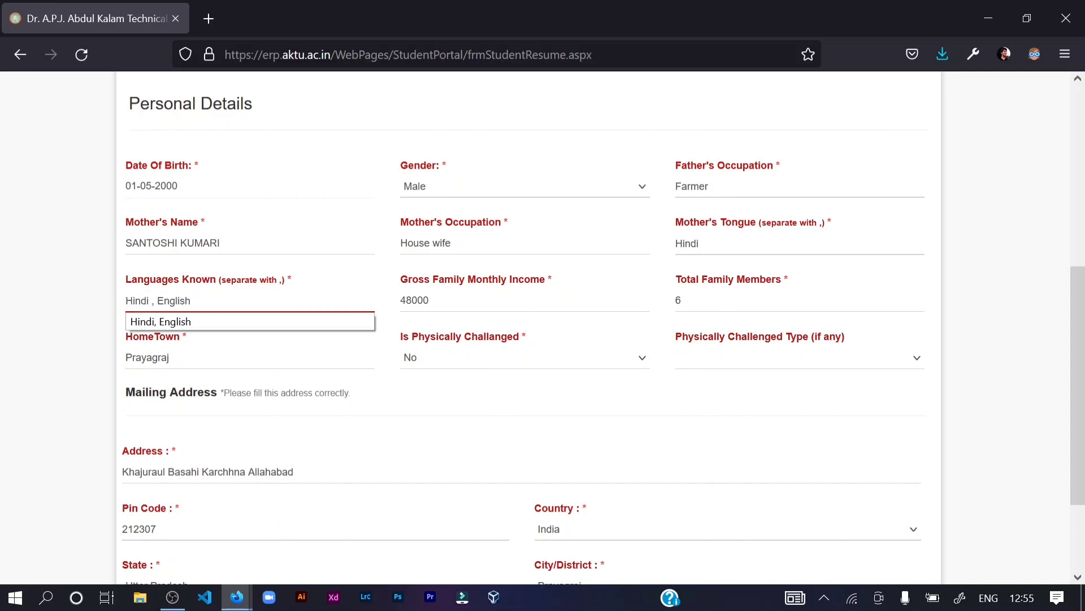
click(402, 300)
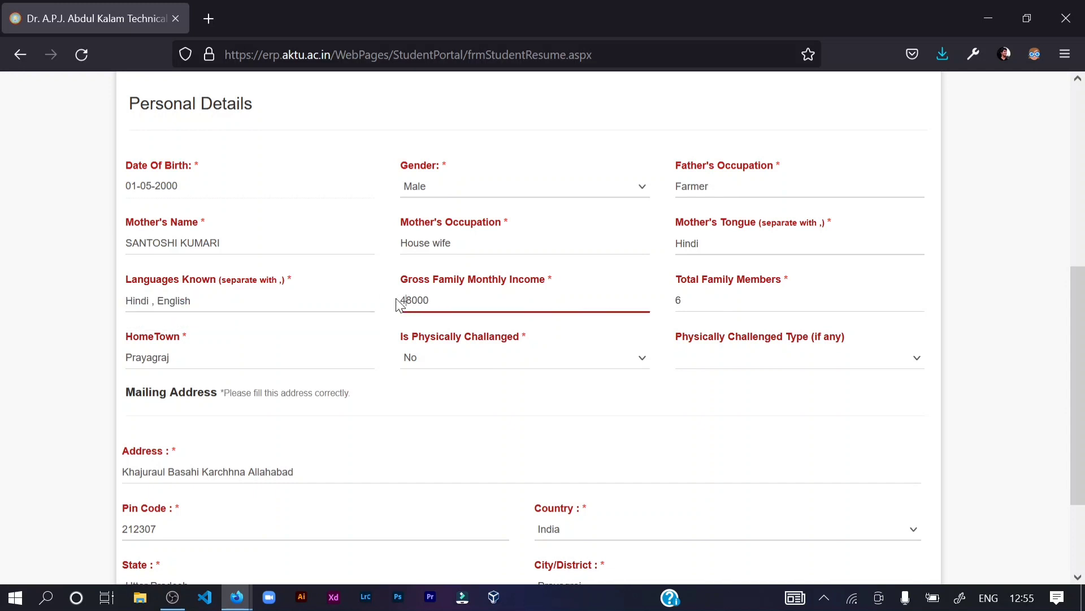
click(393, 306)
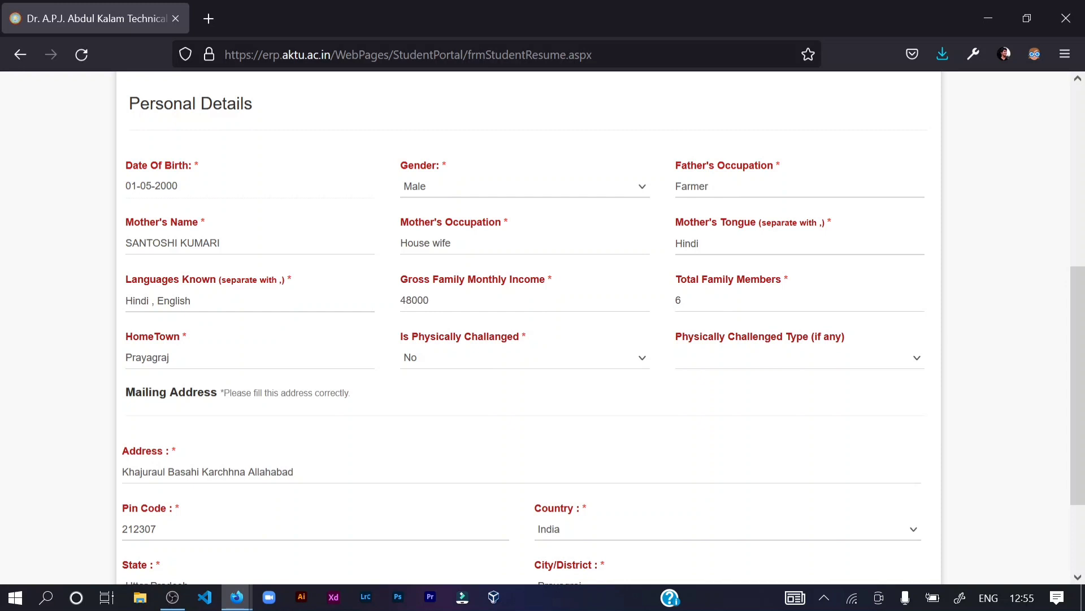
drag(126, 358, 169, 357)
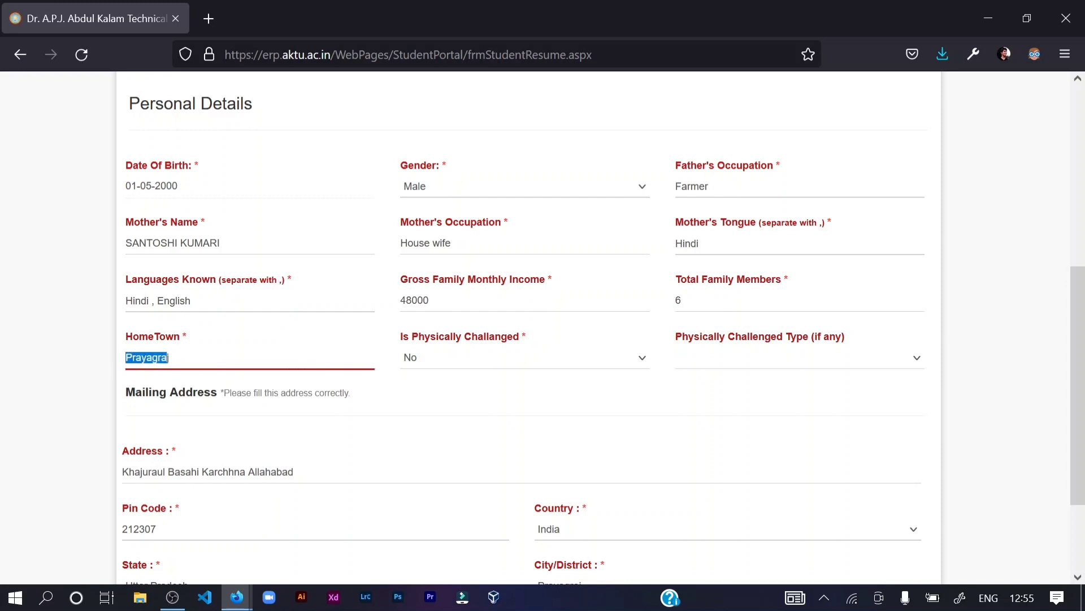
click(168, 357)
click(406, 357)
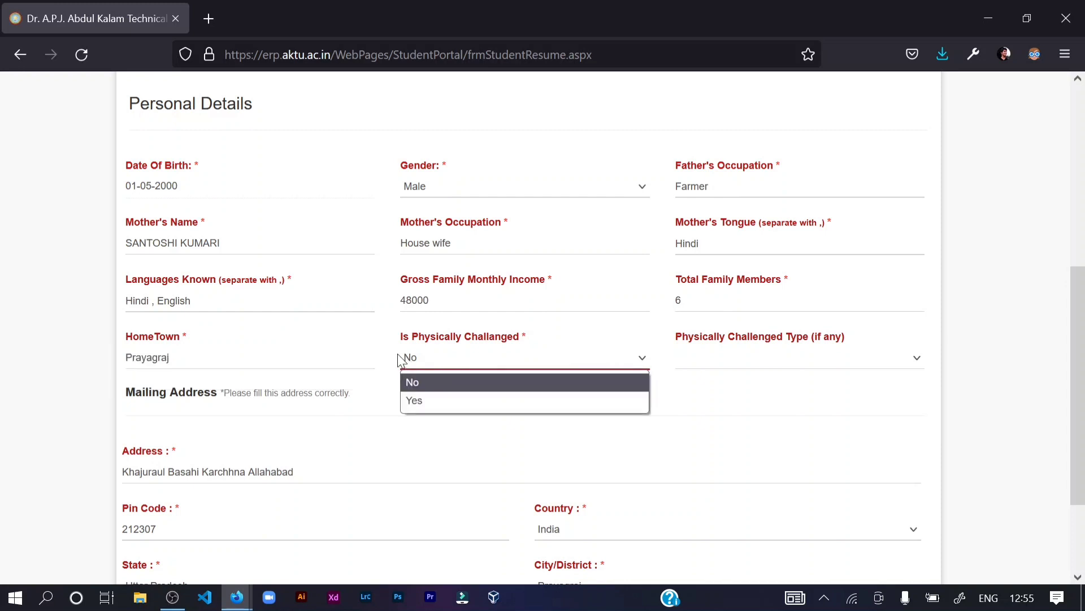
click(400, 356)
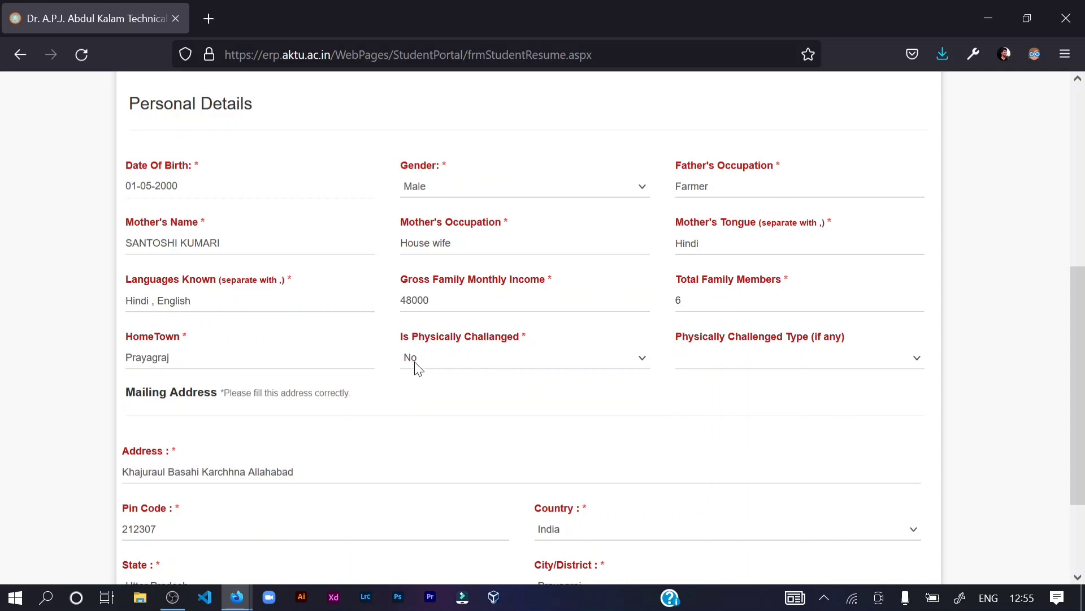
- Keep Is Physically Challanged as No and leave Physically Challenged Type blank
click(421, 364)
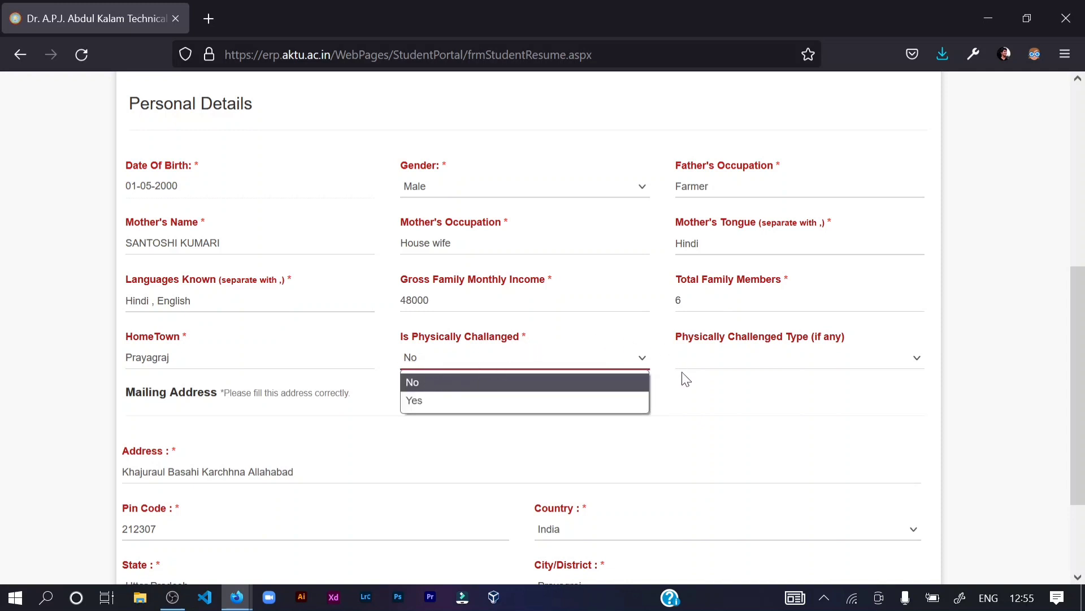
click(678, 396)
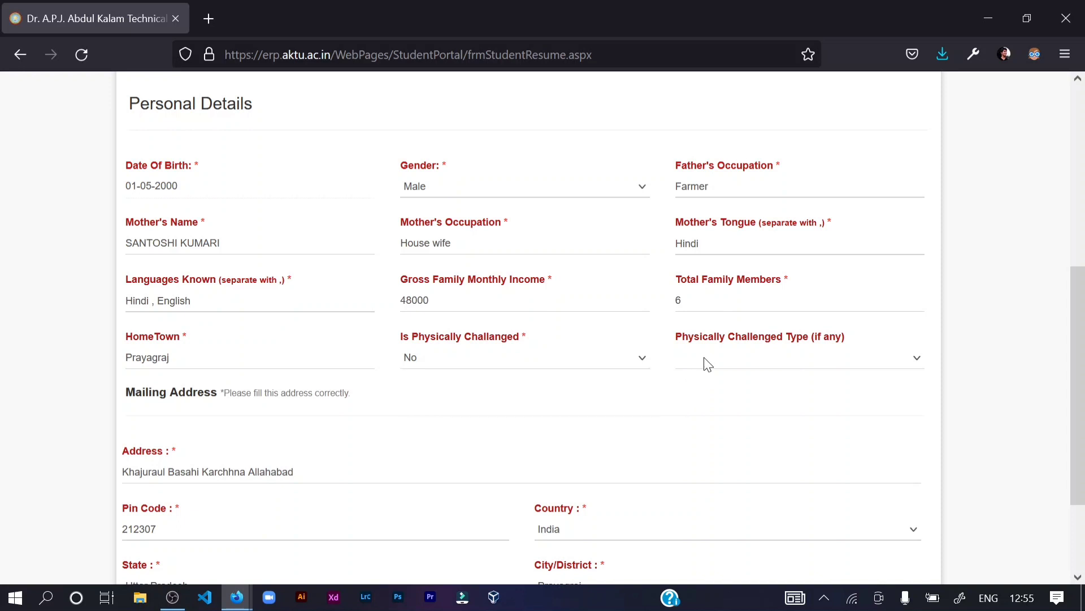
click(707, 364)
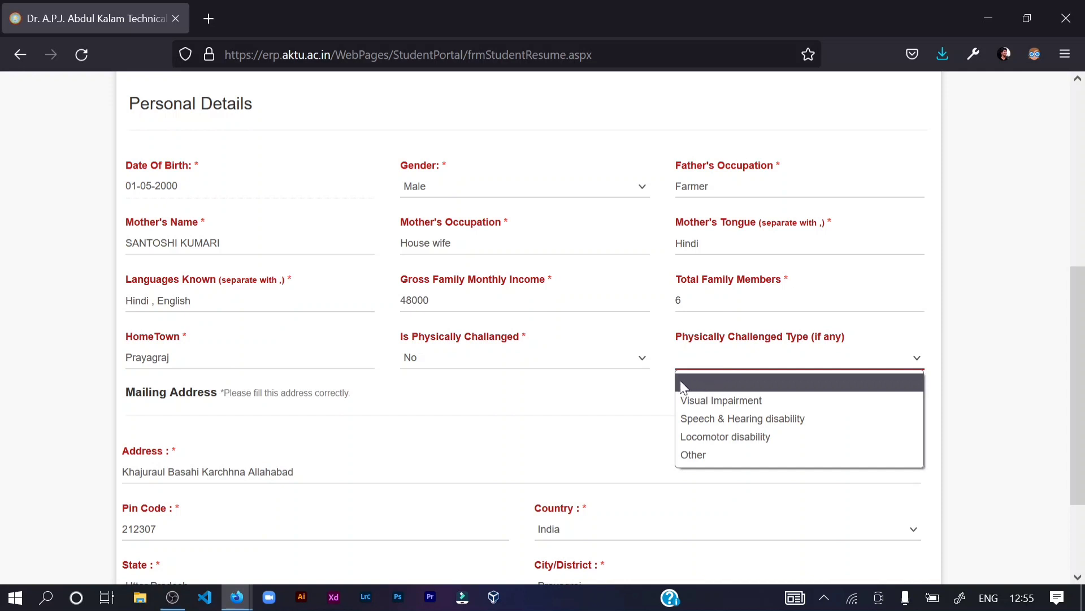
click(599, 403)
scroll(588, 407, down, 2)
scroll(543, 328, down, 1)
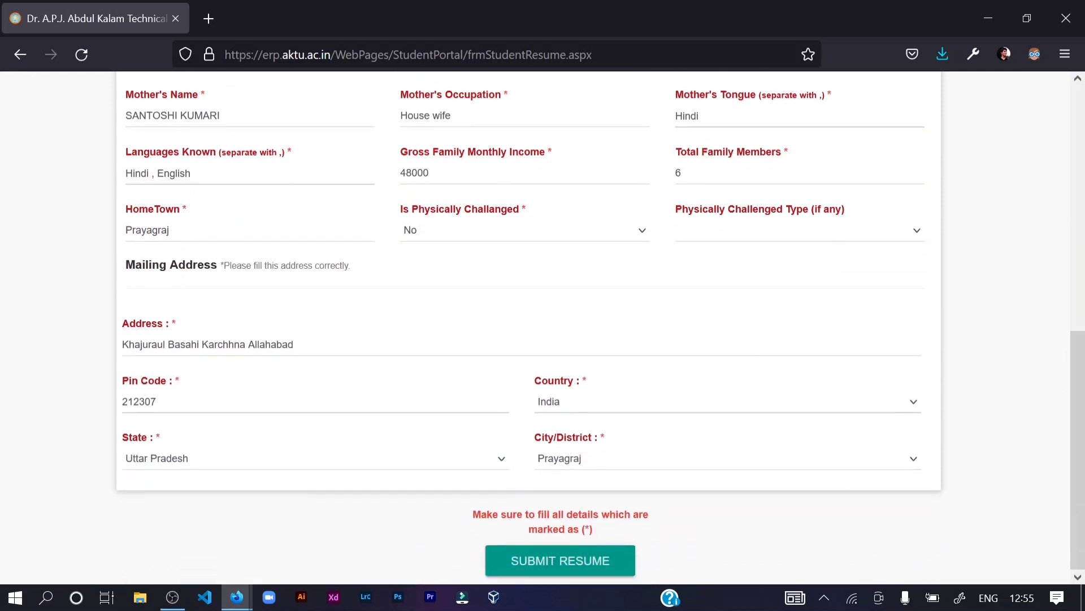
drag(122, 344, 277, 344)
click(243, 329)
drag(122, 402, 159, 402)
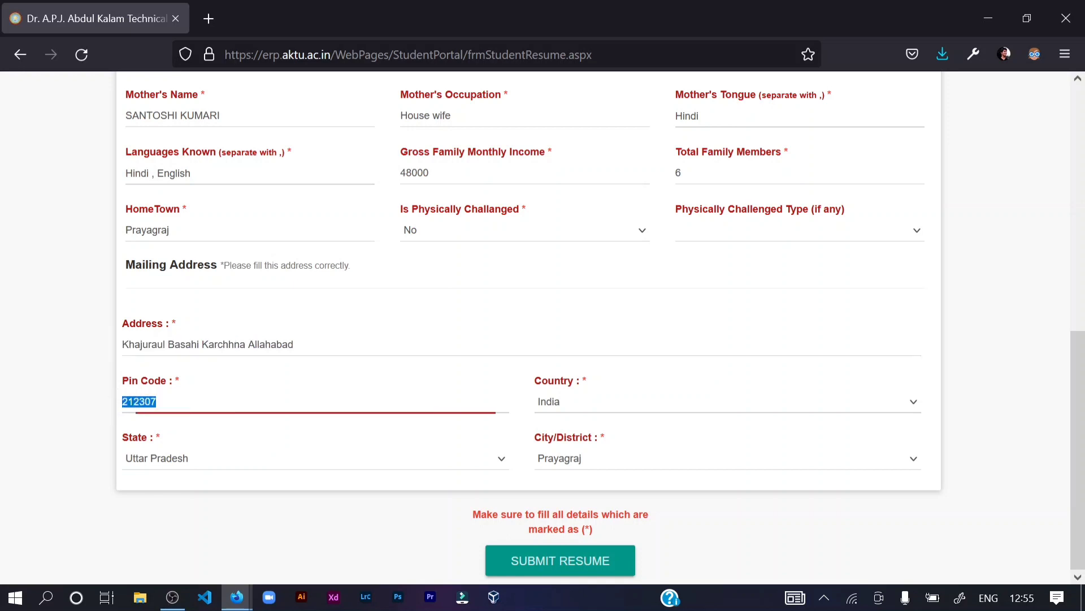
click(168, 456)
click(168, 456)
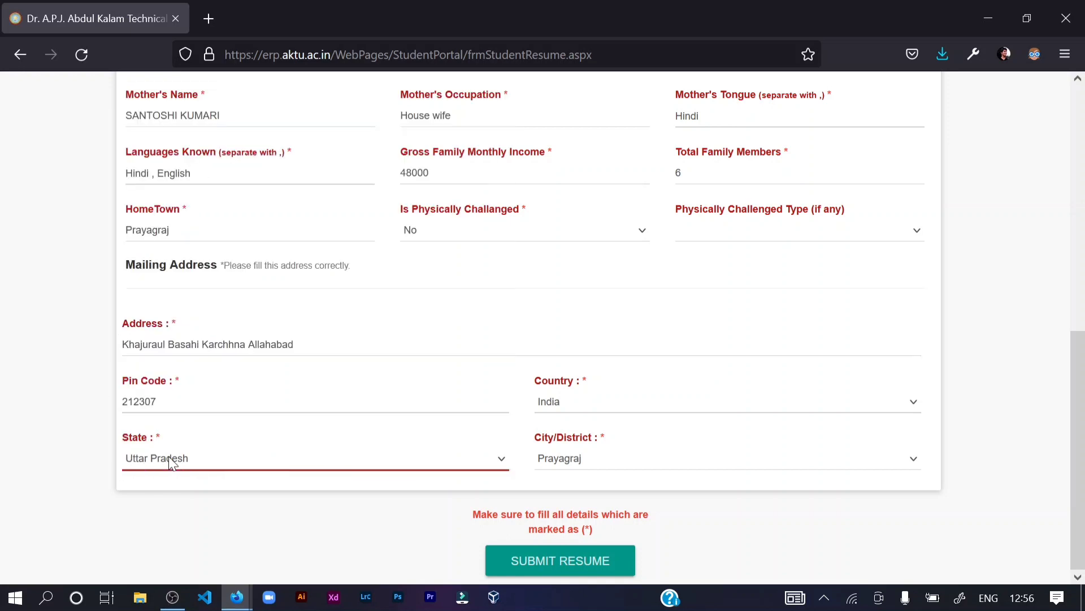
click(168, 456)
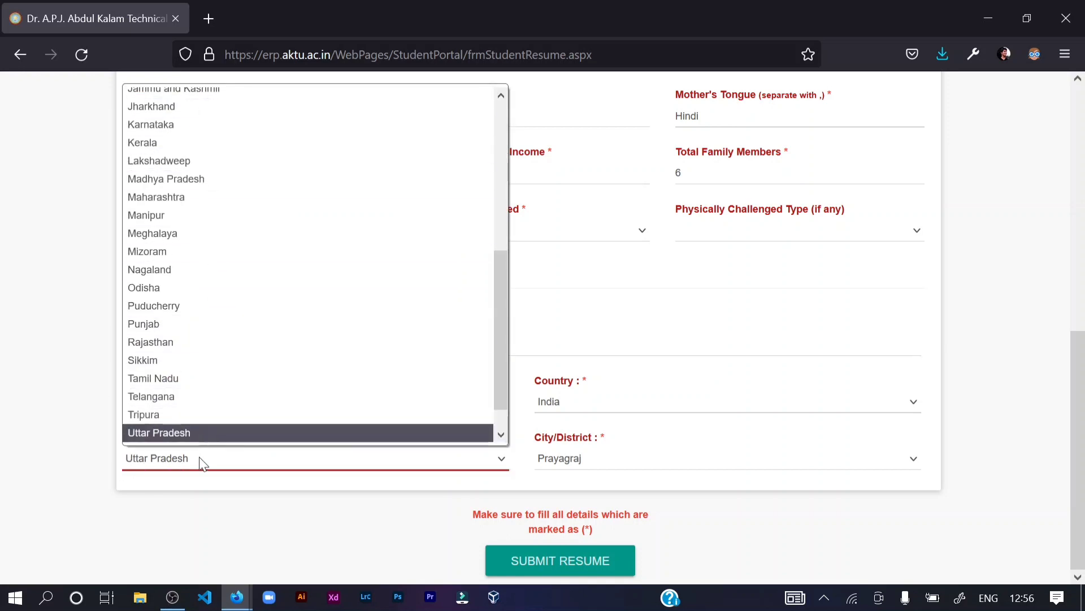
click(195, 473)
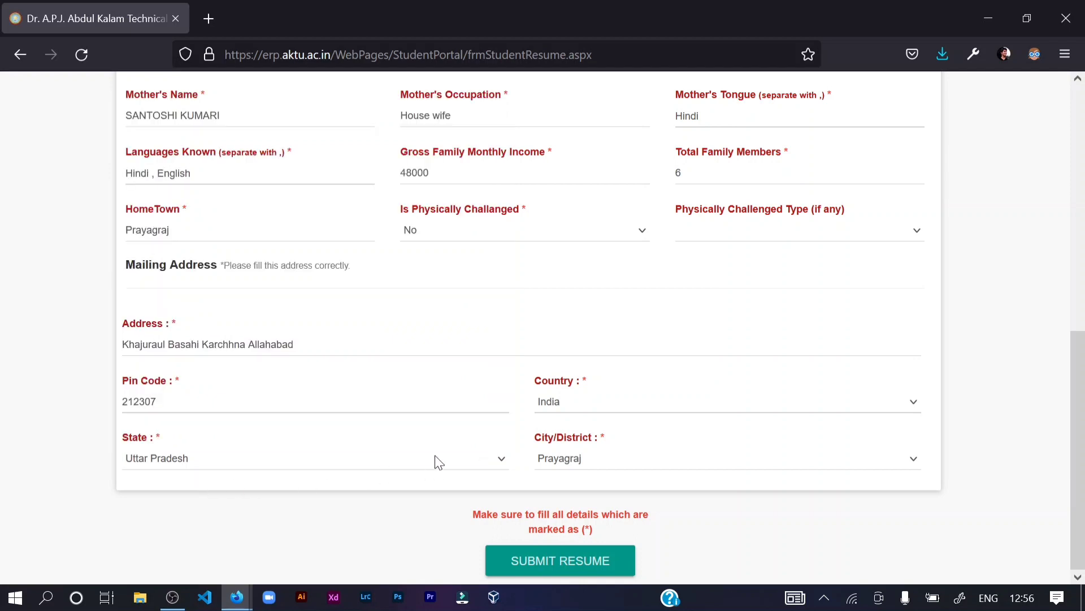
click(565, 411)
click(565, 413)
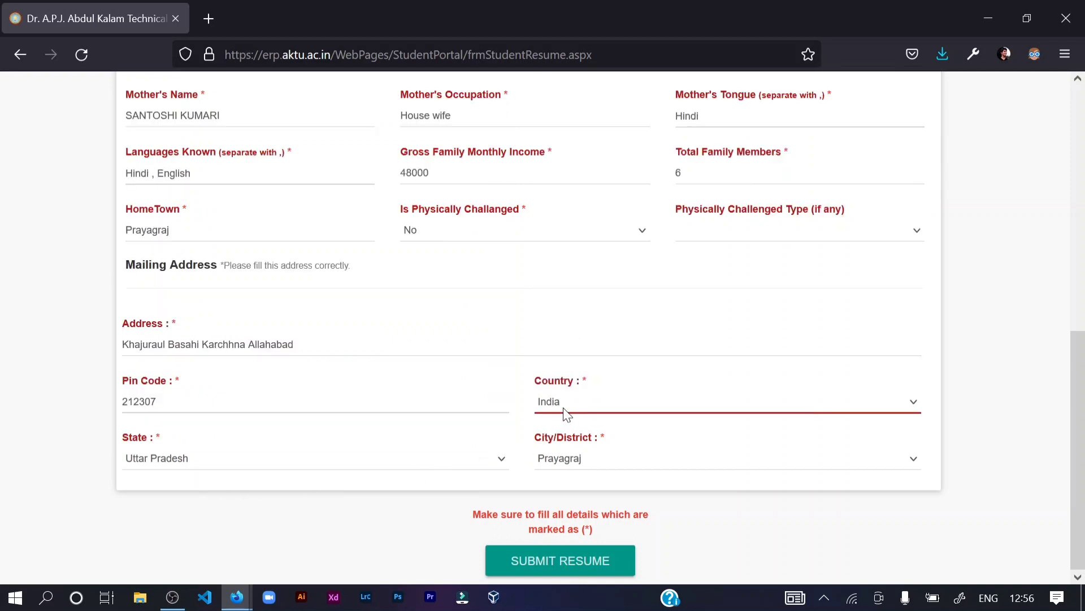
click(575, 461)
click(575, 460)
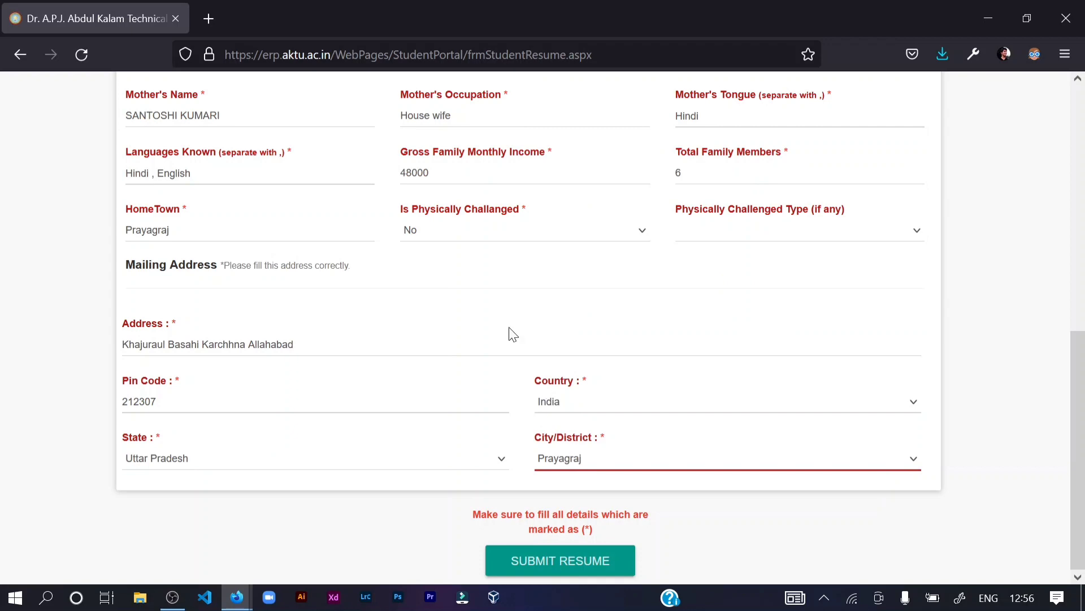
scroll(512, 334, up, 3)
scroll(512, 334, up, 2)
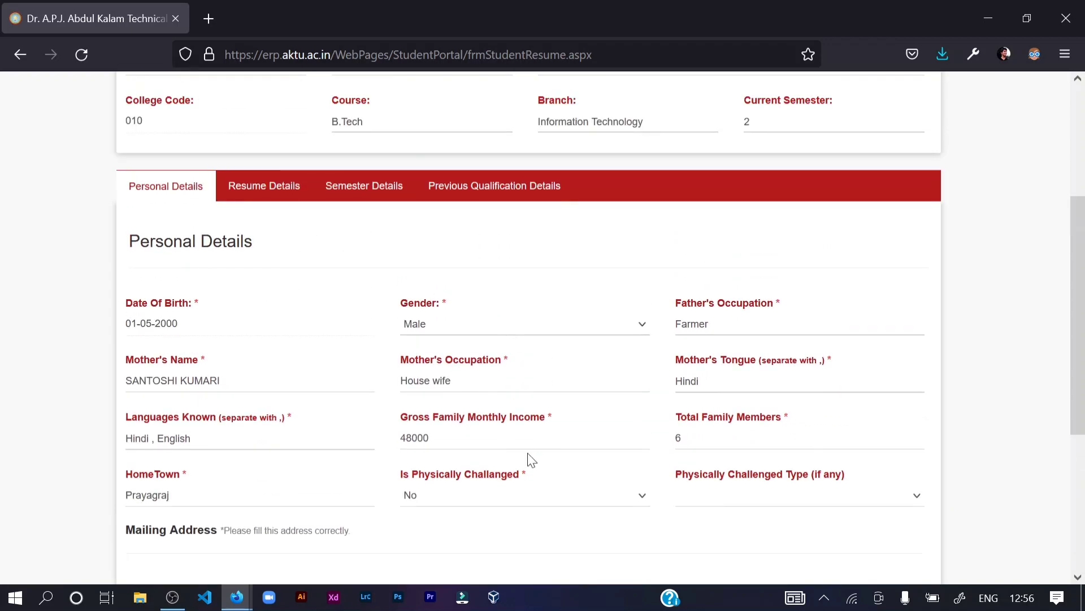
scroll(528, 457, down, 5)
scroll(381, 392, up, 5)
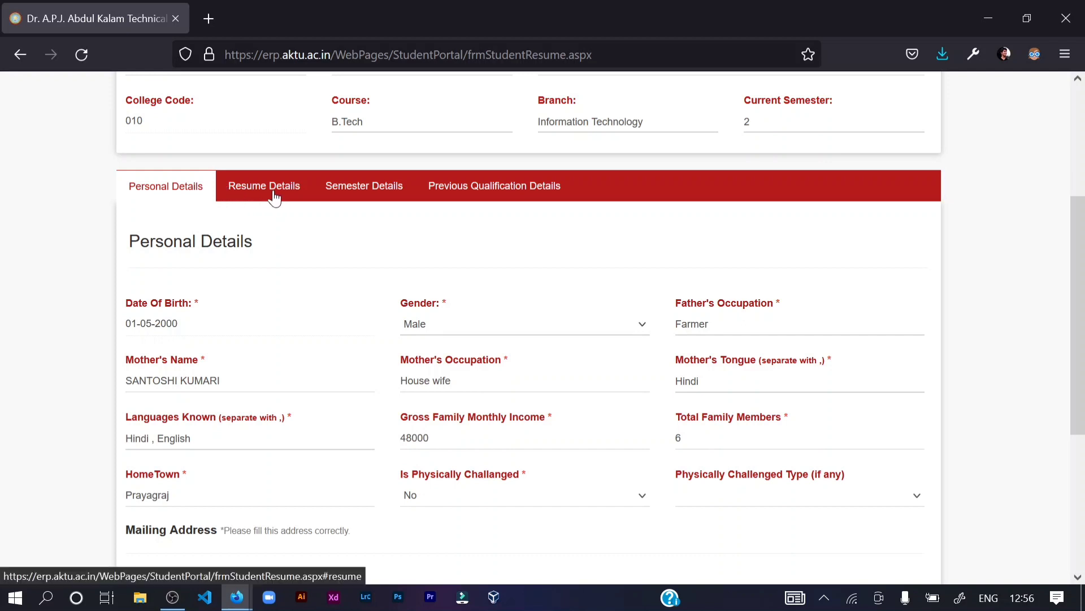
click(274, 197)
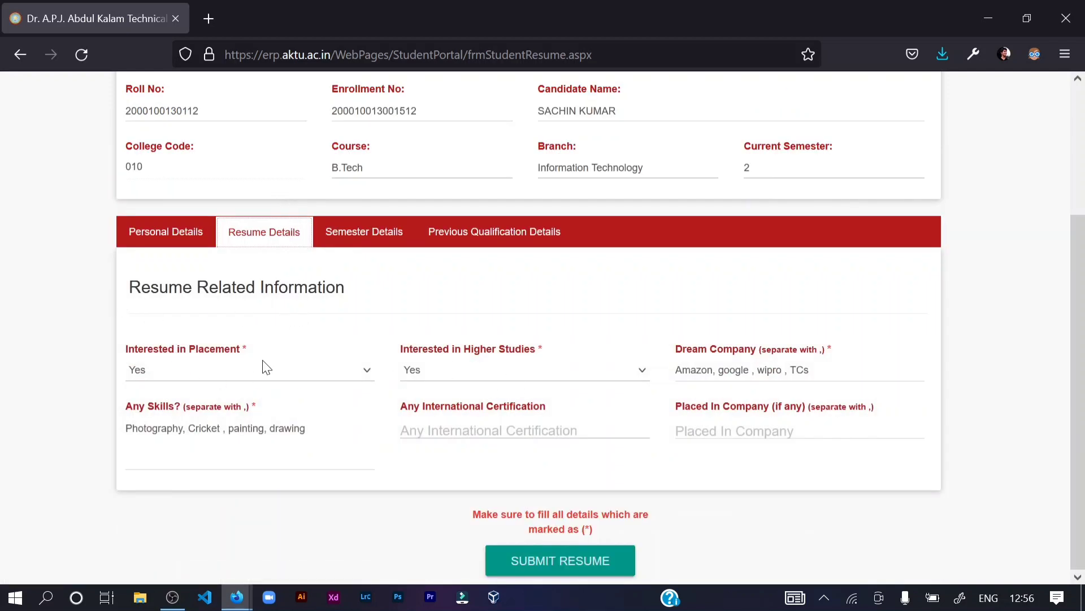
- Keep placement interest and higher-studies interest both set to Yes
click(178, 372)
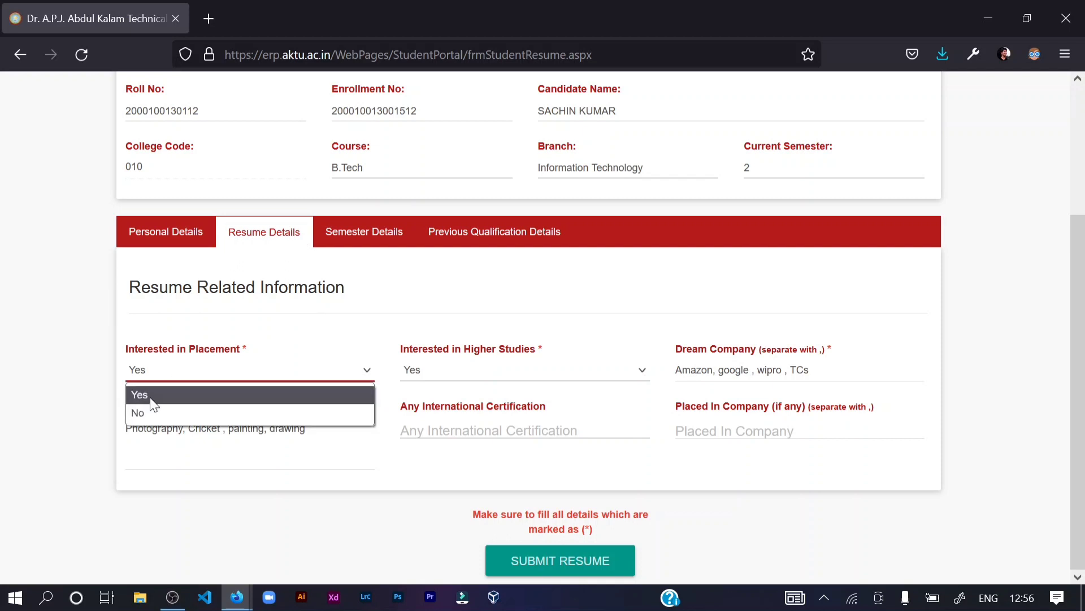
click(301, 336)
click(442, 382)
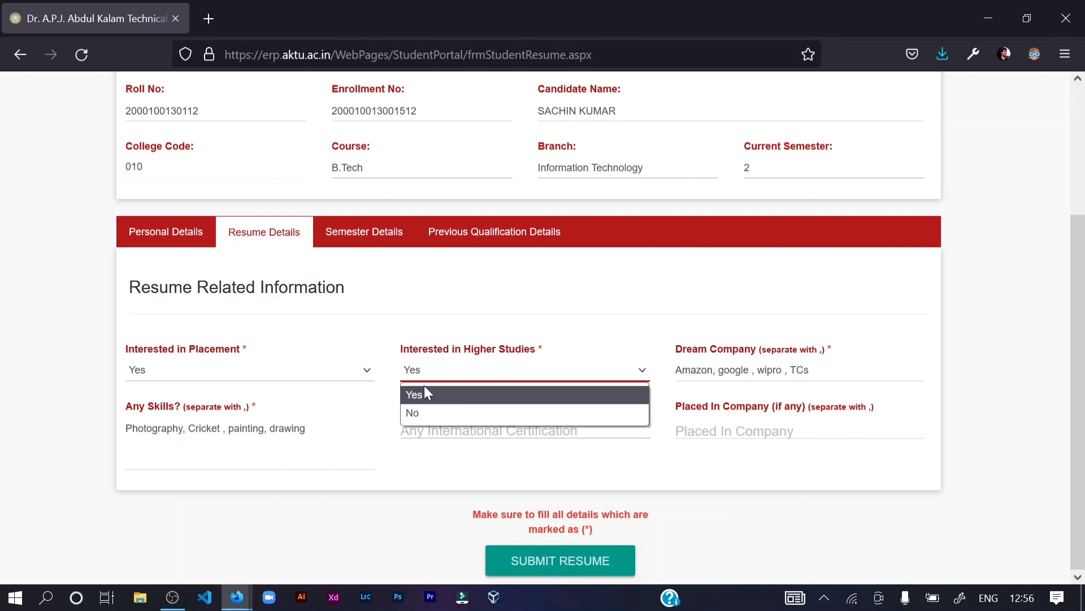
click(511, 320)
- Review dream companies (Amazon, google, wipro, TCs) and skills (Photography, Cricket, painting, drawing)
drag(676, 370, 811, 372)
click(811, 372)
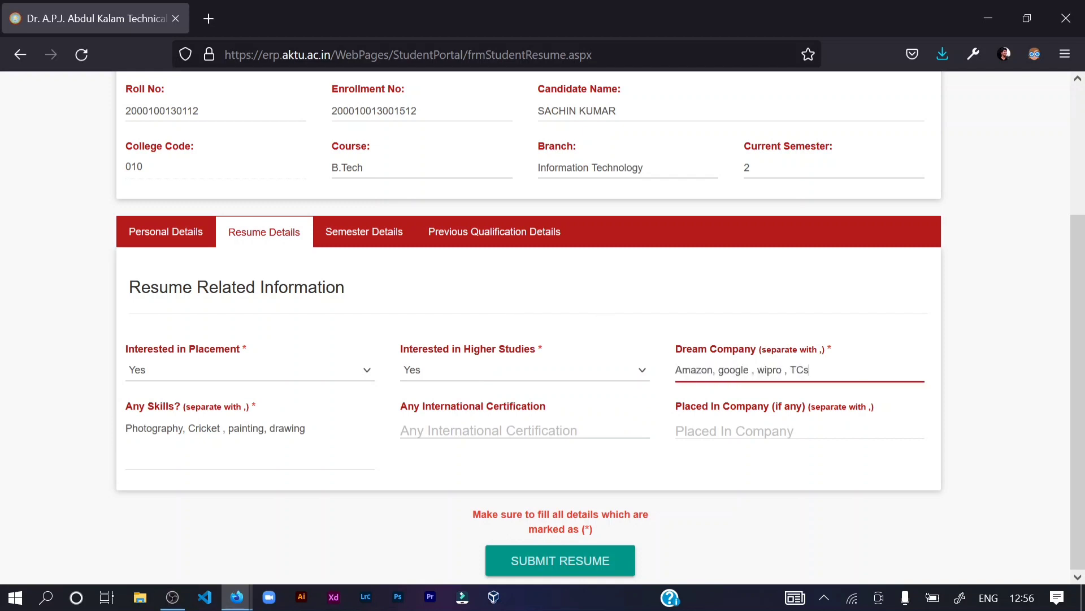
drag(125, 428, 307, 428)
click(307, 428)
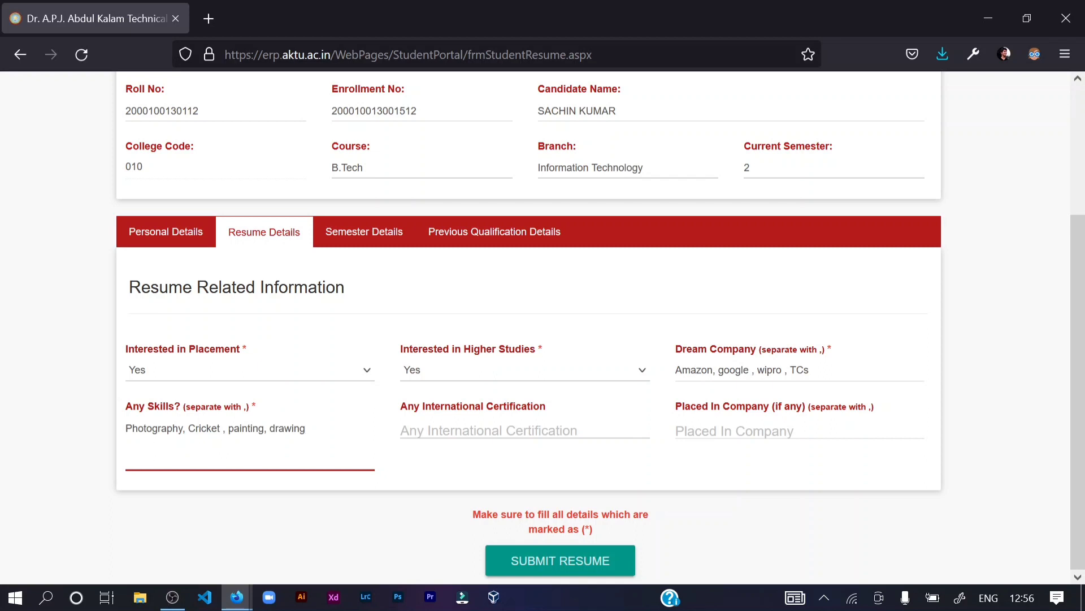
click(489, 430)
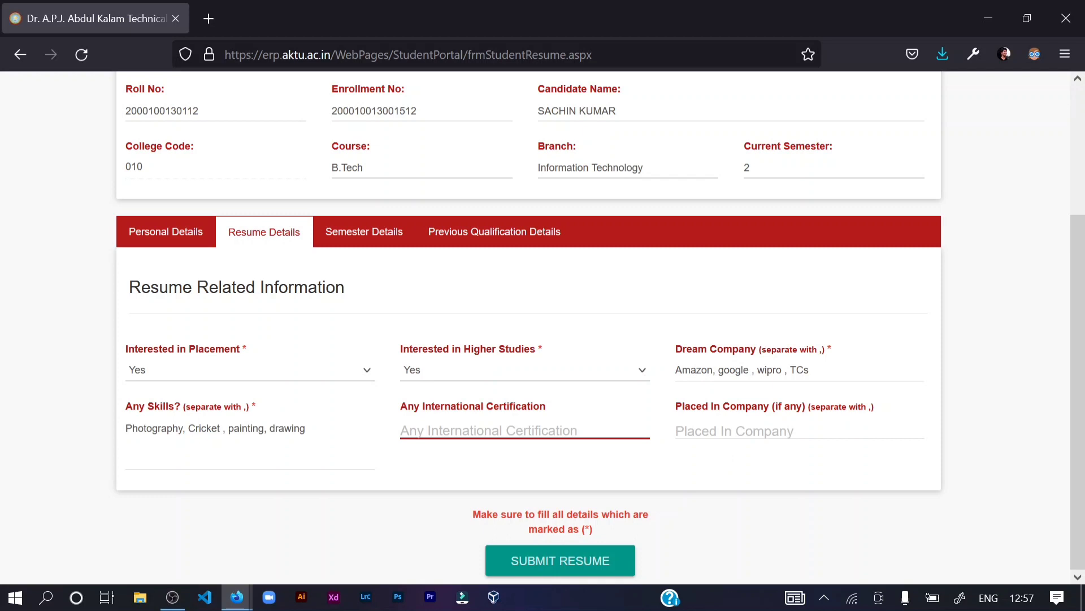
click(800, 431)
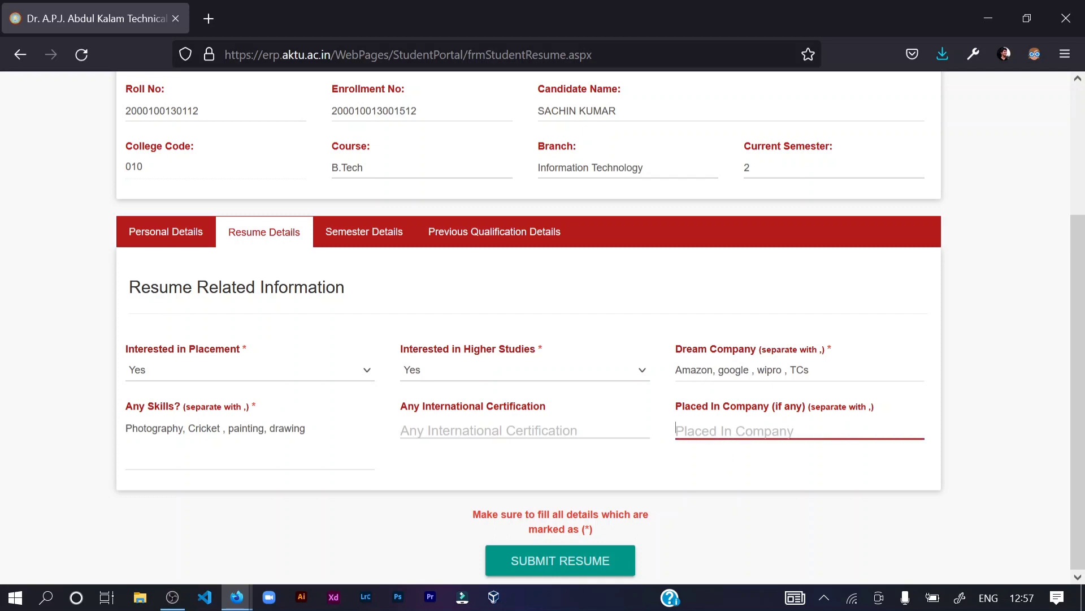
click(372, 240)
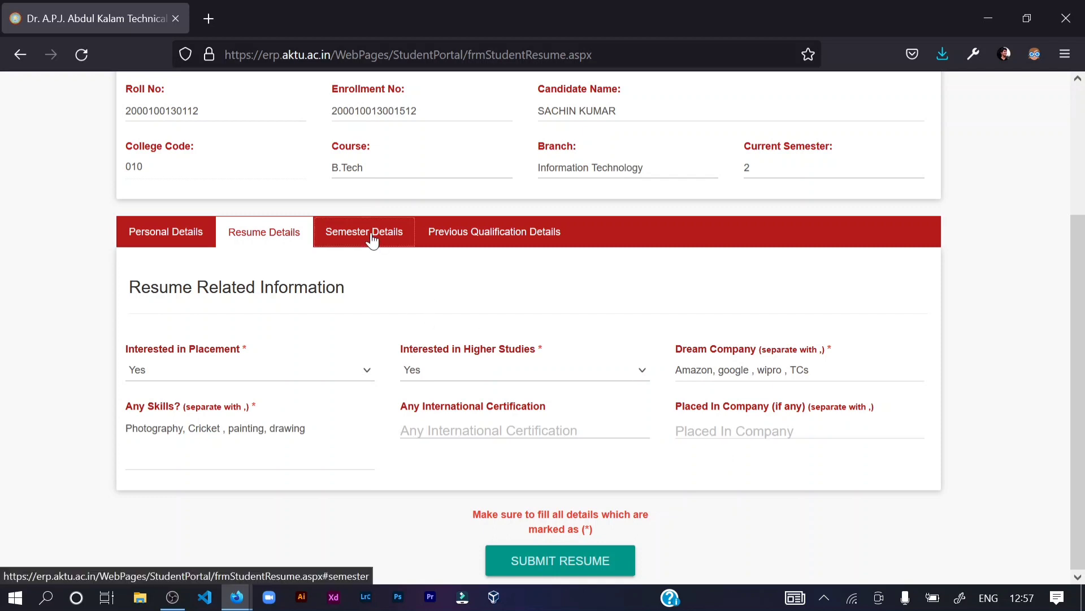
- Choose semester 1 for the semester entry and focus its Percentage field
scroll(344, 255, down, 2)
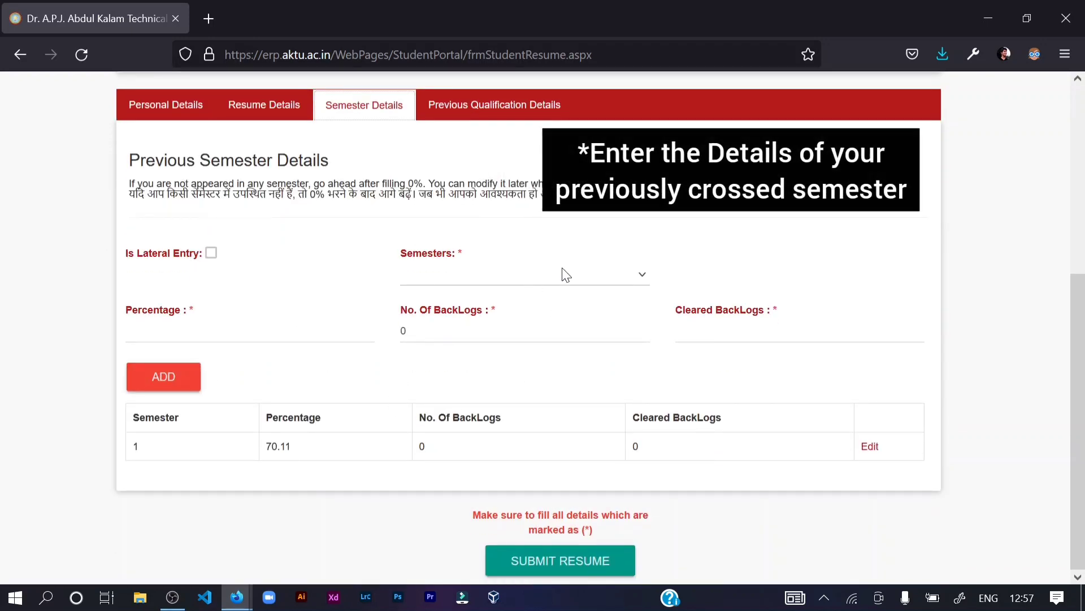
click(512, 275)
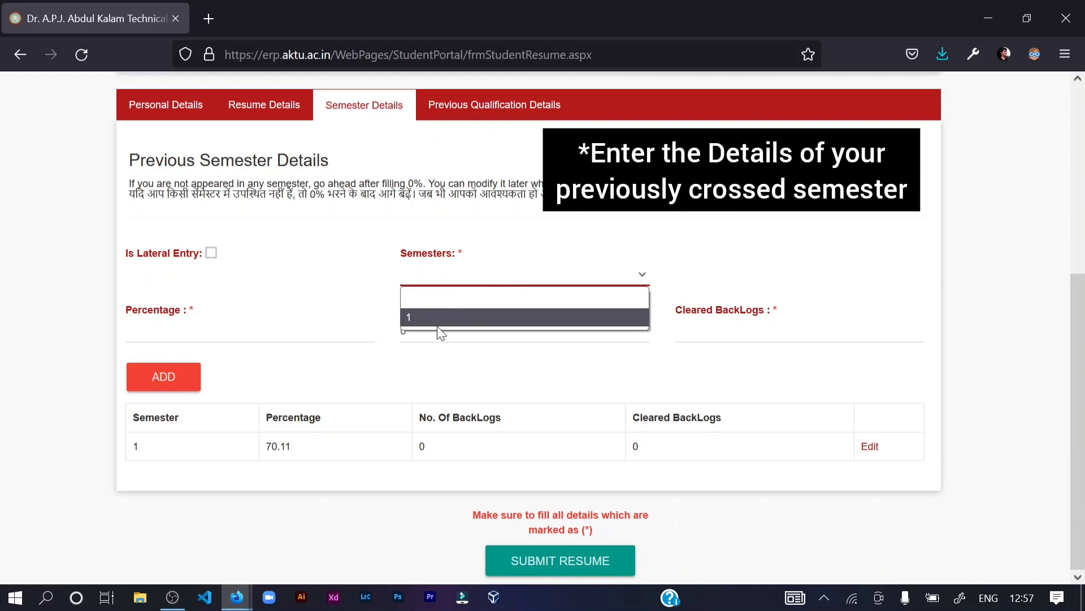
click(421, 366)
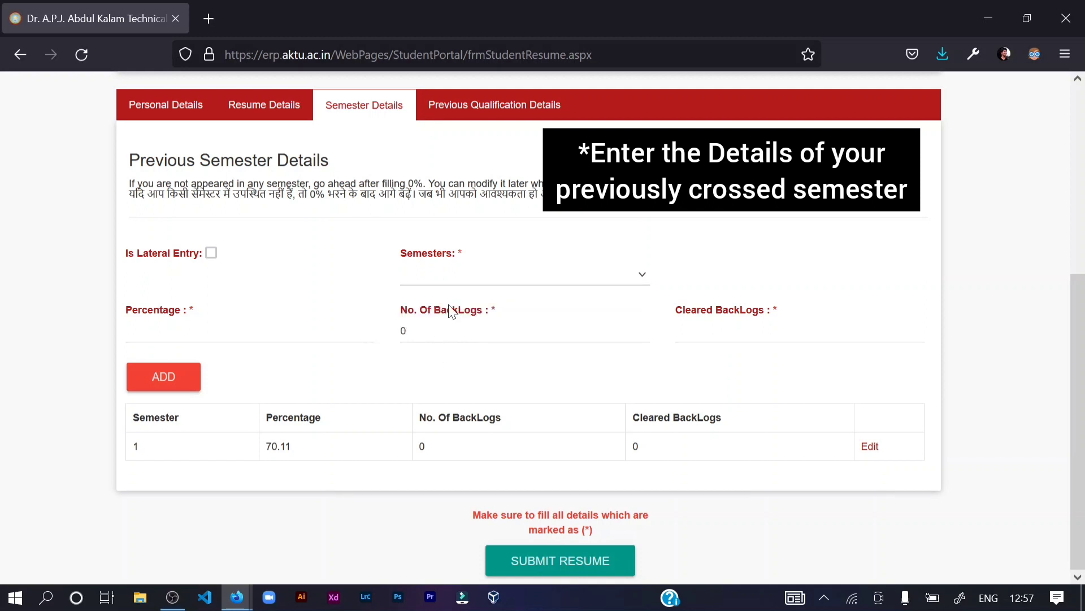
click(459, 283)
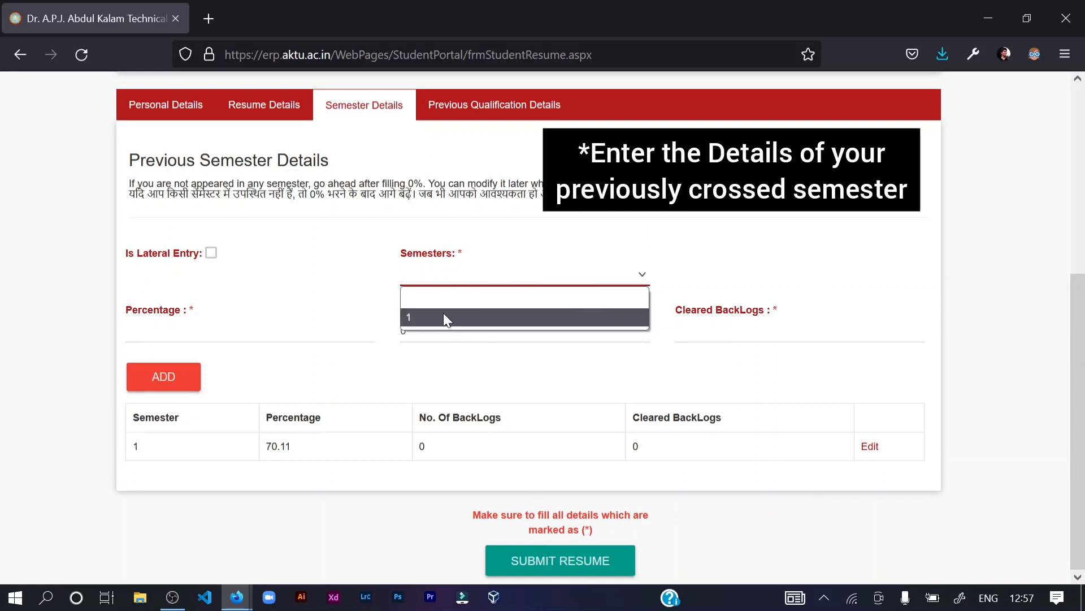
click(443, 314)
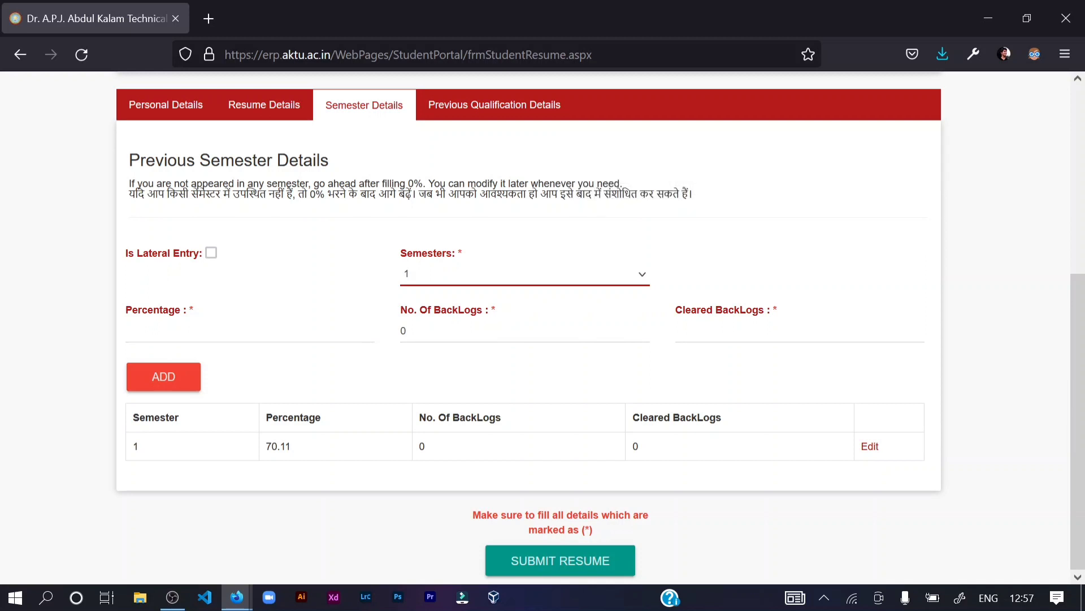
click(250, 331)
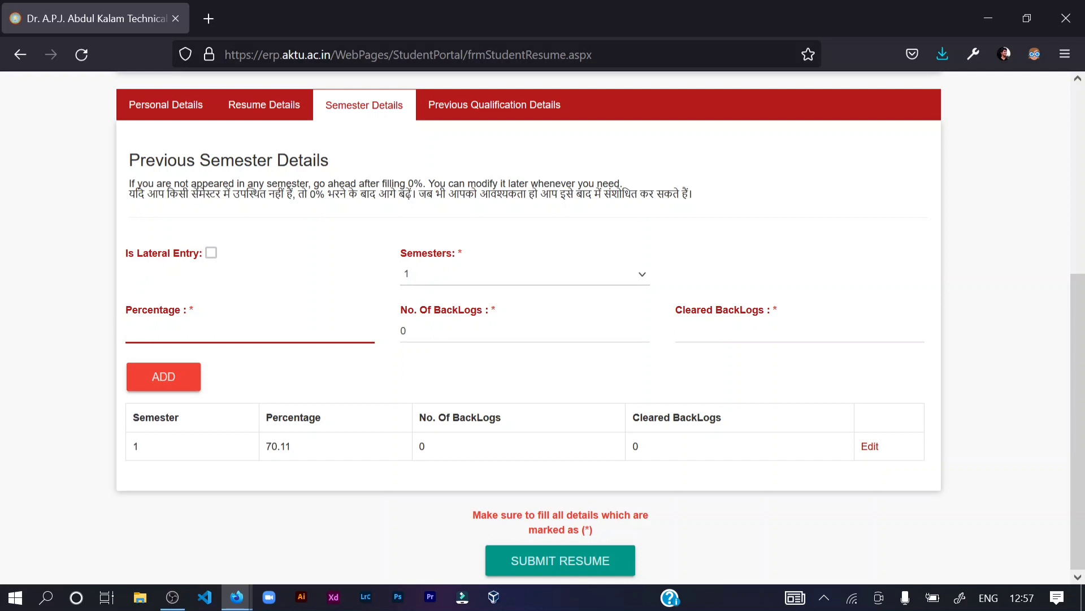
click(453, 271)
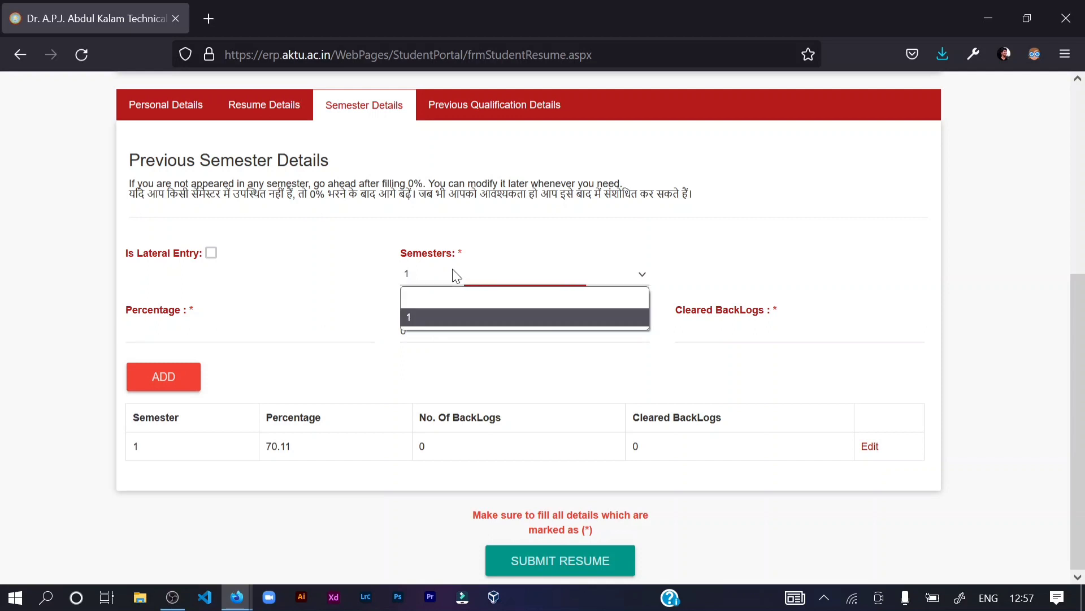
click(420, 320)
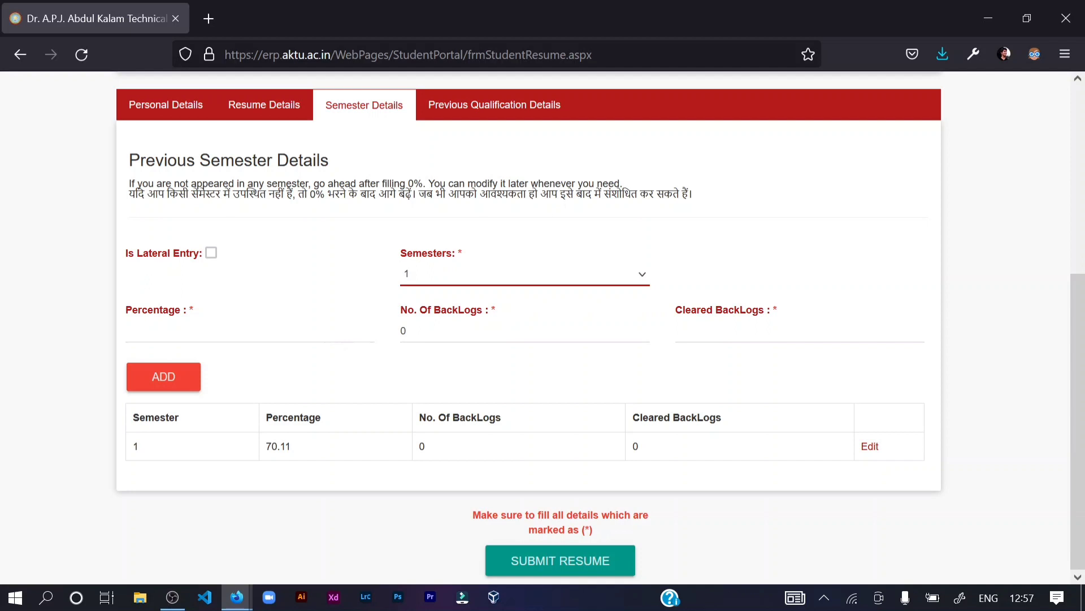
click(249, 330)
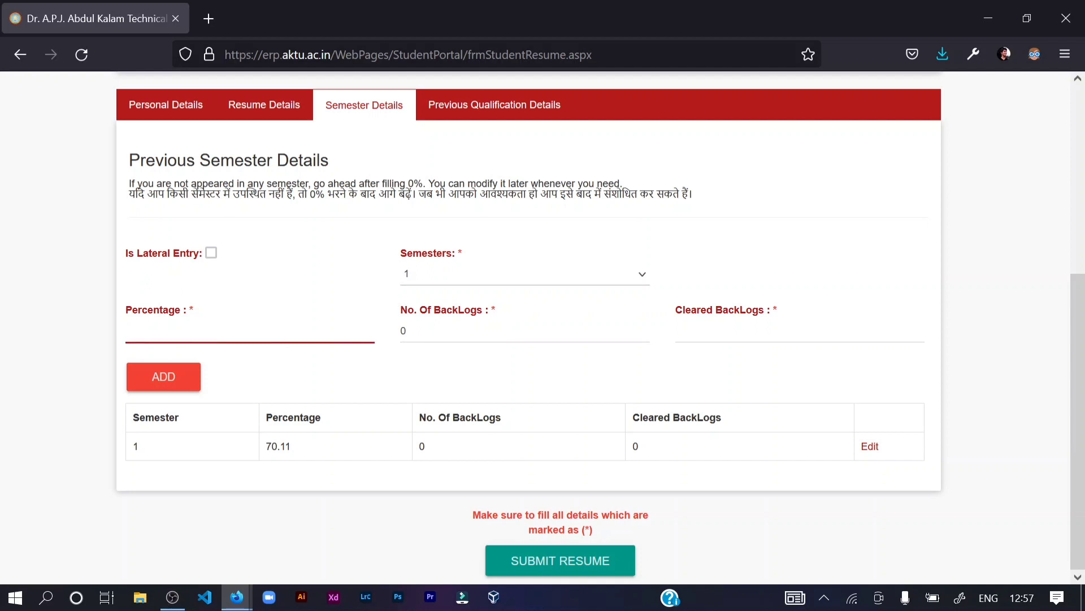
click(250, 331)
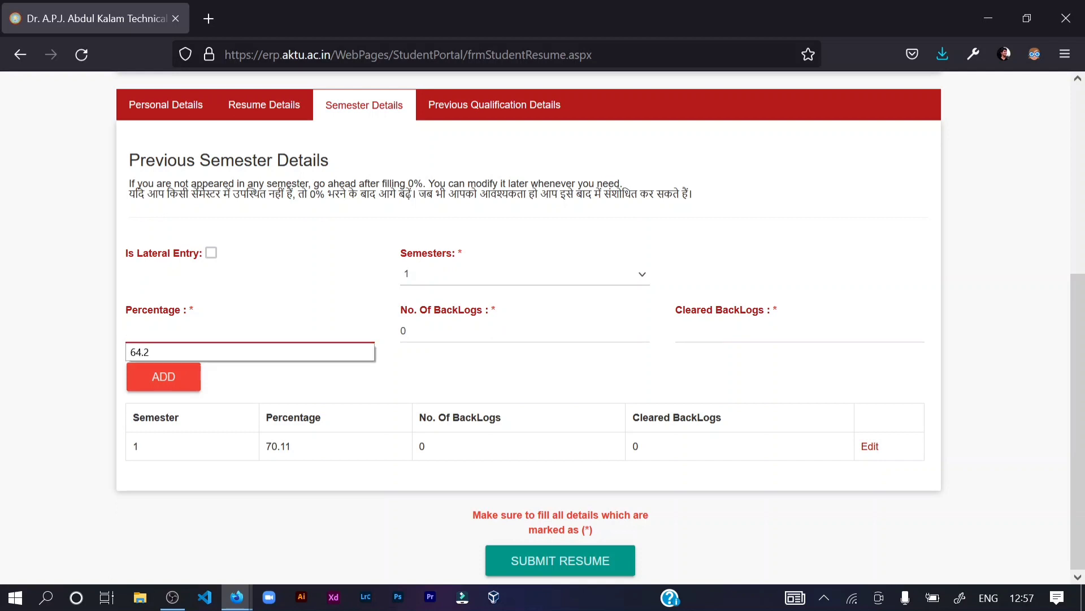
click(435, 348)
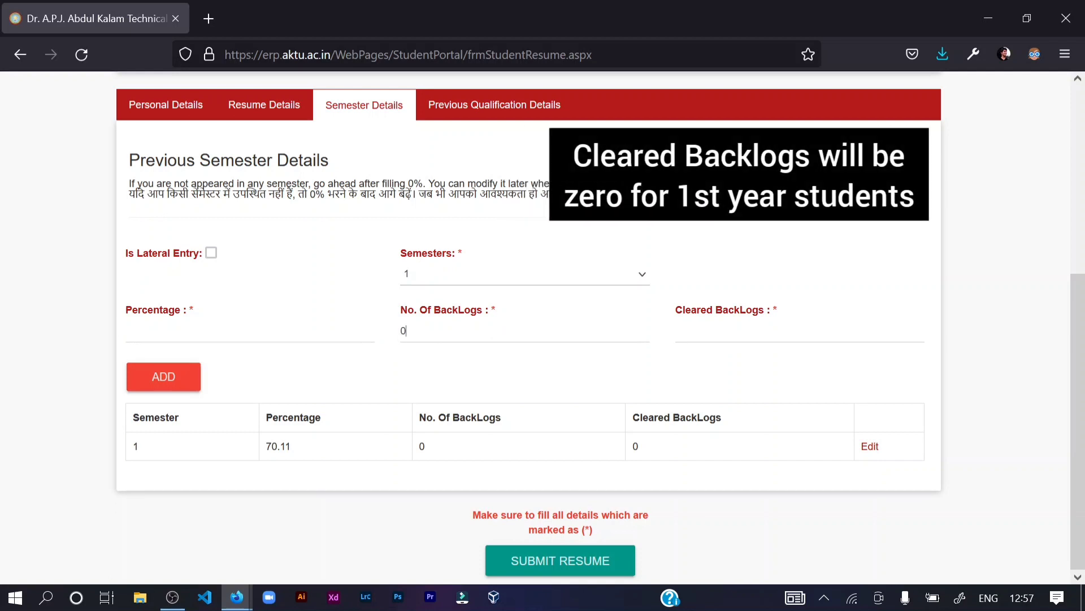
double_click(418, 331)
text(0)
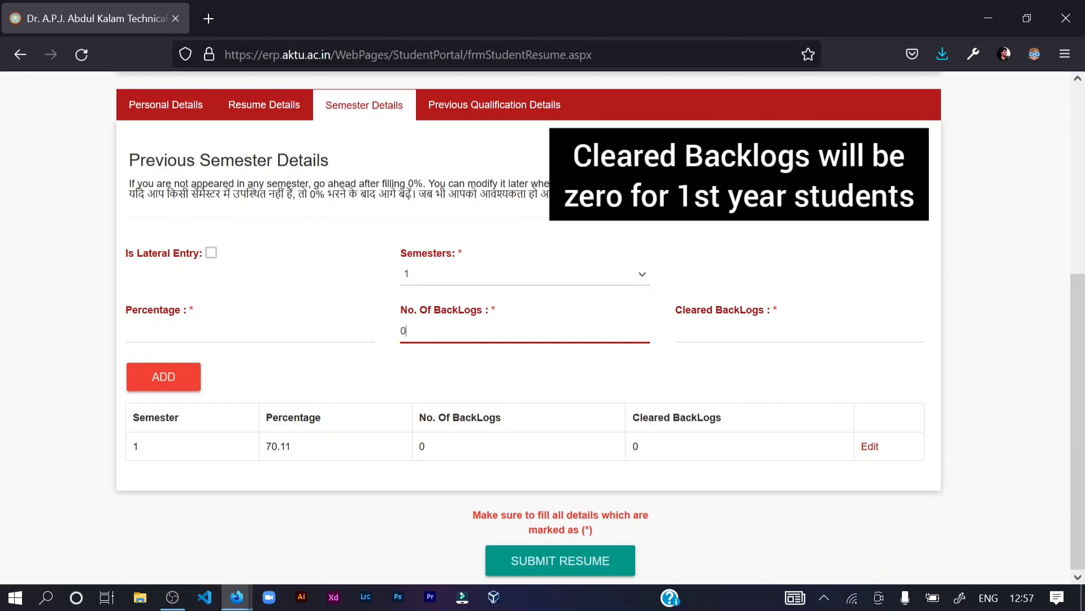
click(673, 358)
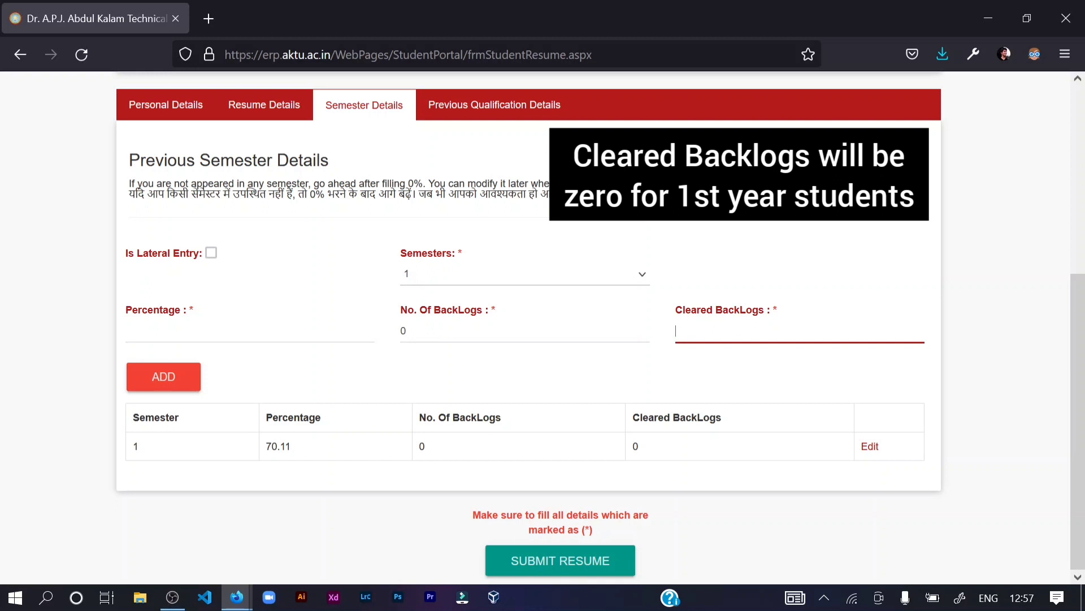
double_click(402, 327)
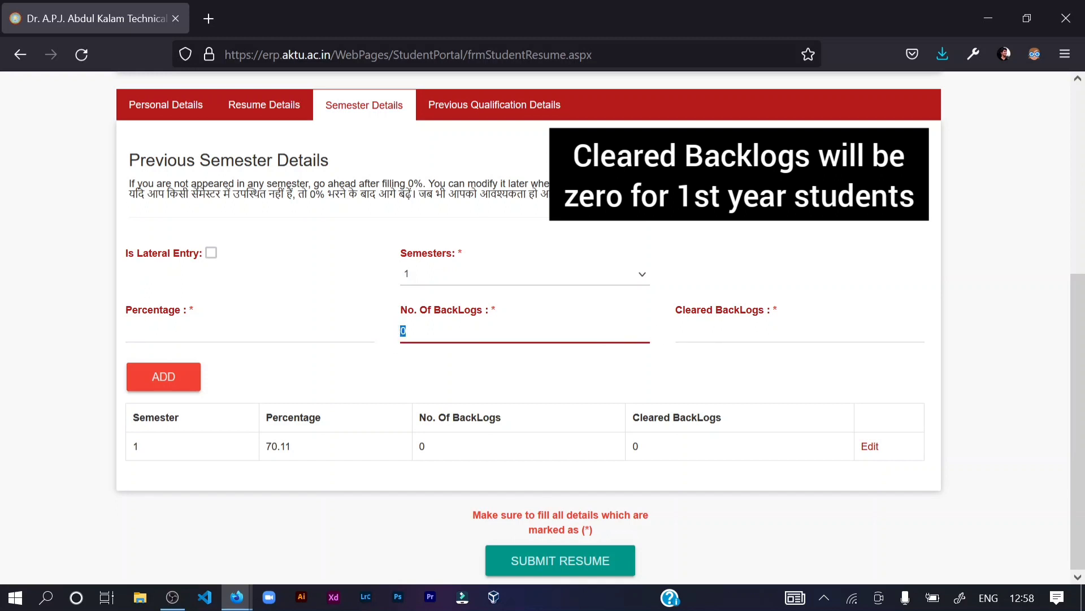
click(635, 371)
click(690, 331)
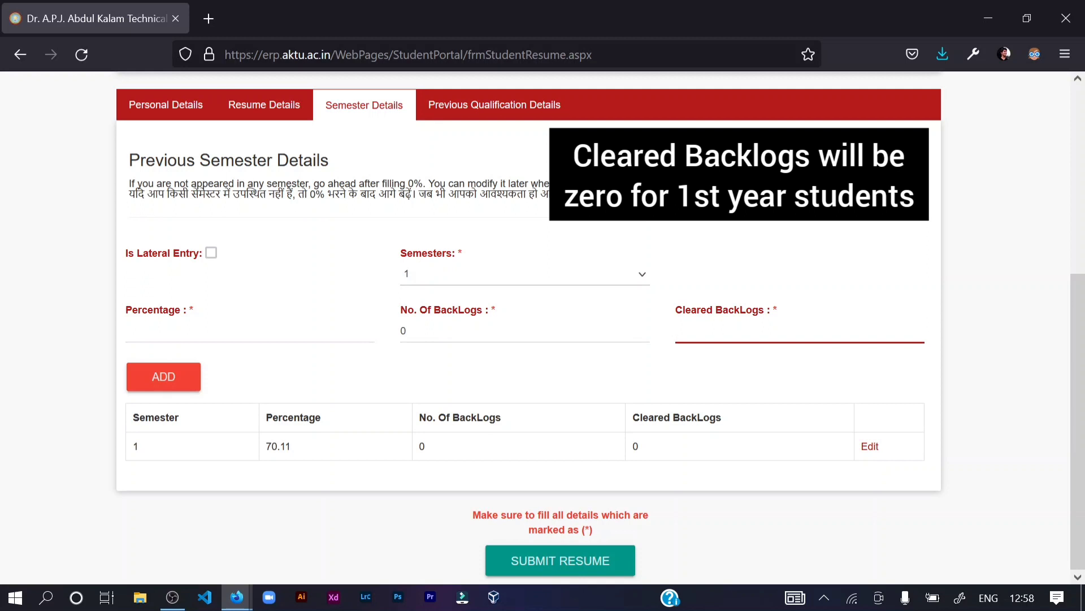
click(493, 403)
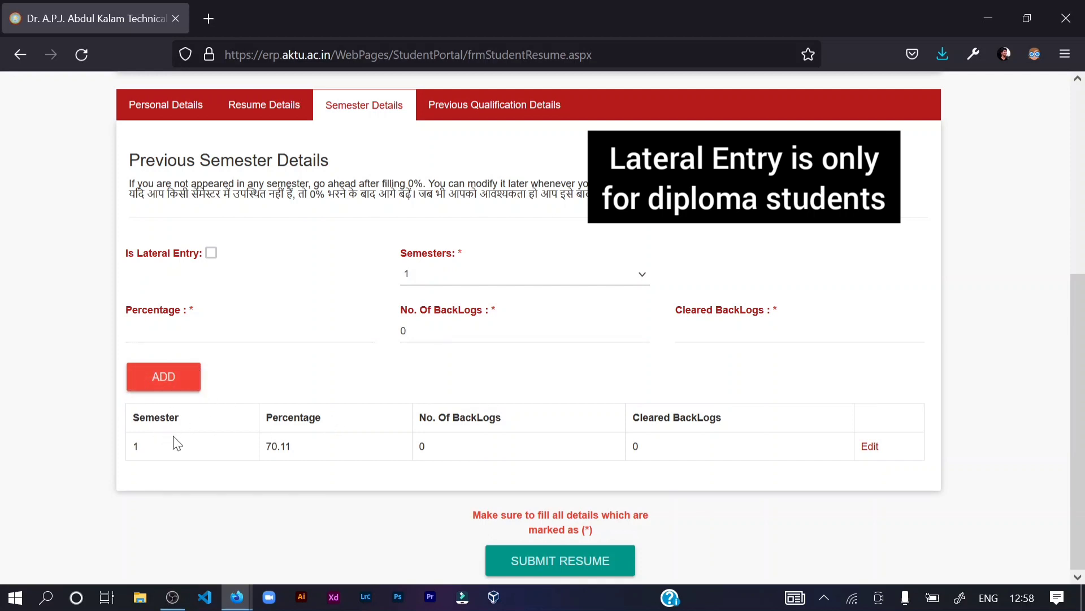
drag(174, 443, 495, 444)
click(494, 443)
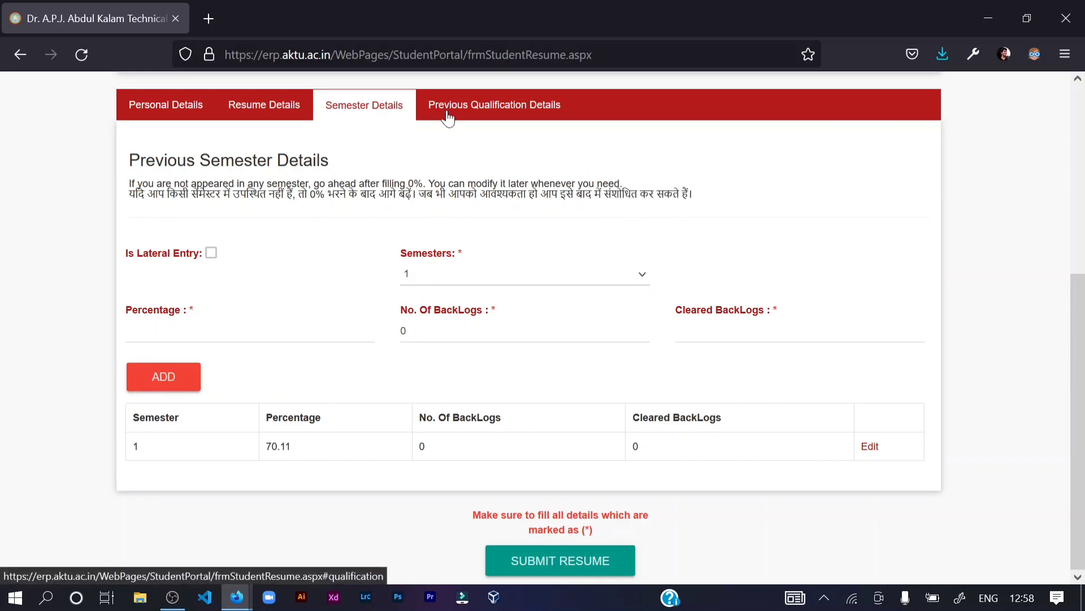
- Open the Previous Qualification Details section and locate the Examination field
click(475, 116)
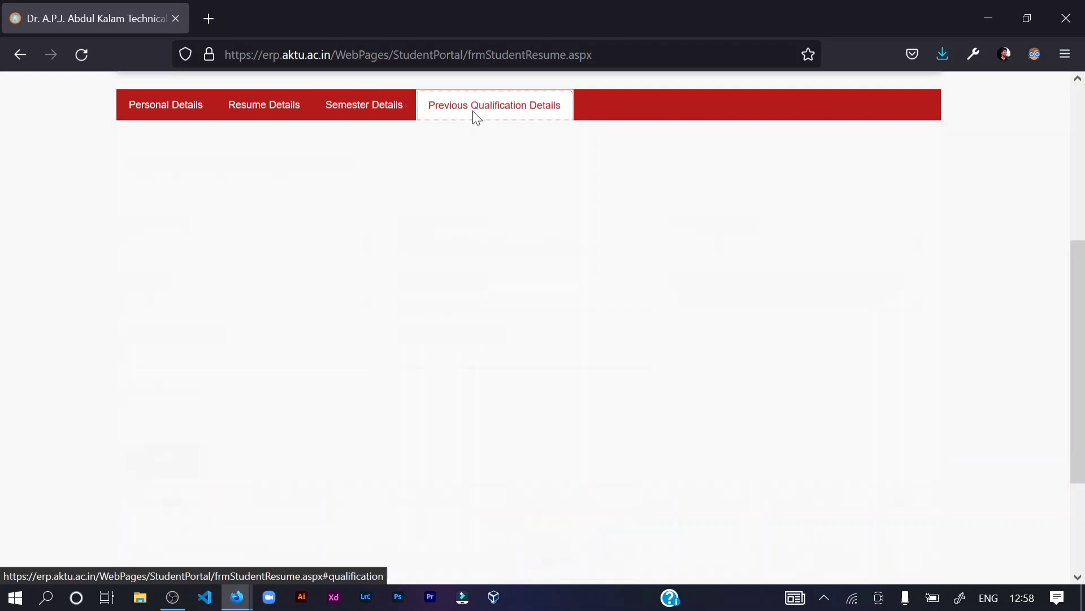
scroll(429, 153, down, 2)
scroll(396, 167, up, 2)
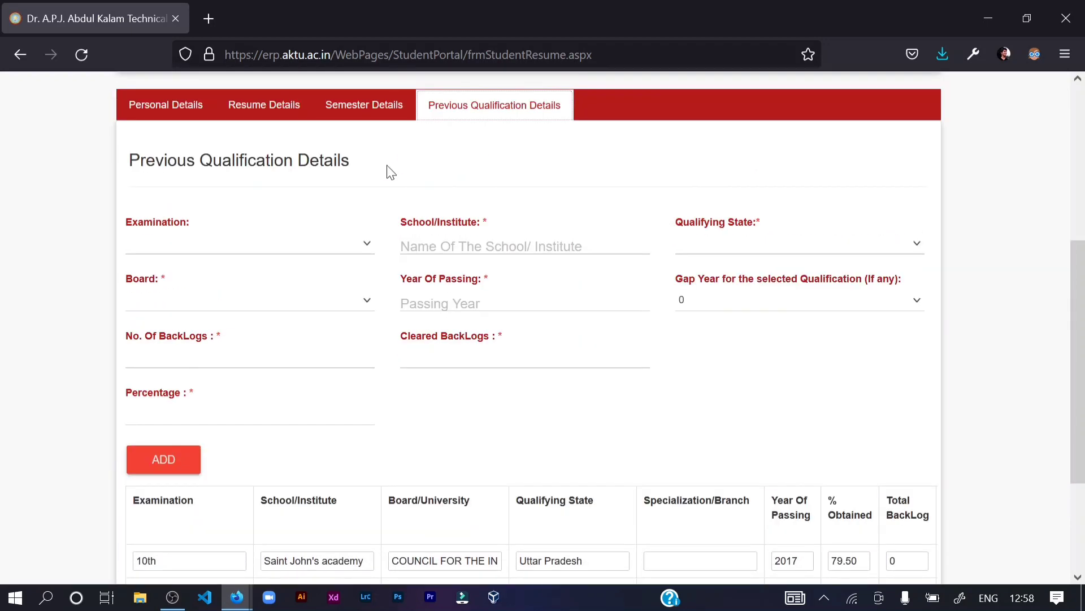
drag(127, 229, 192, 223)
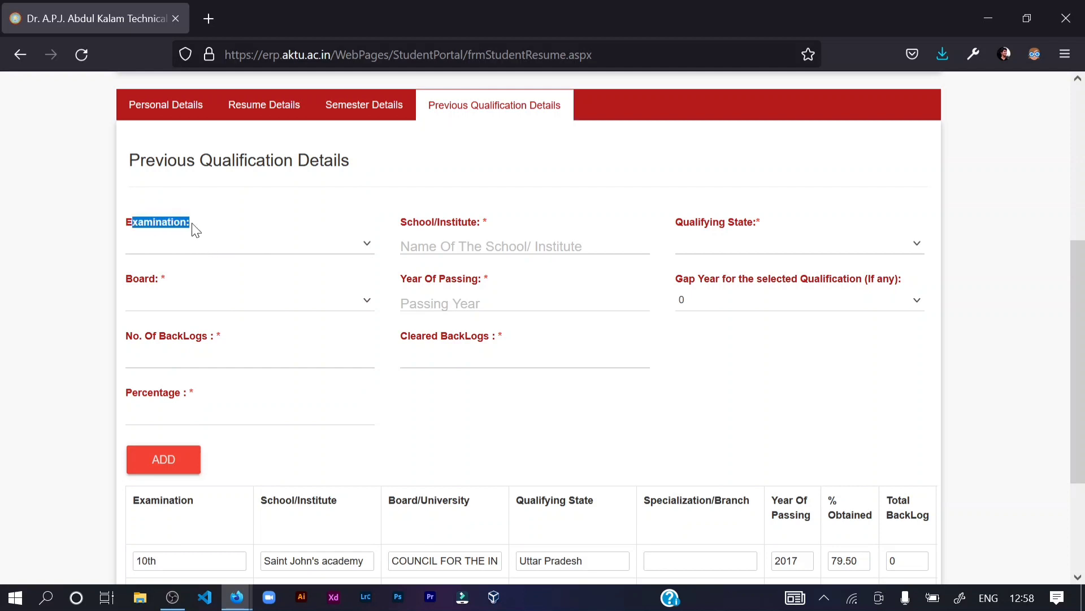
click(192, 223)
- Choose 10th as the Examination for a new qualification entry
click(179, 250)
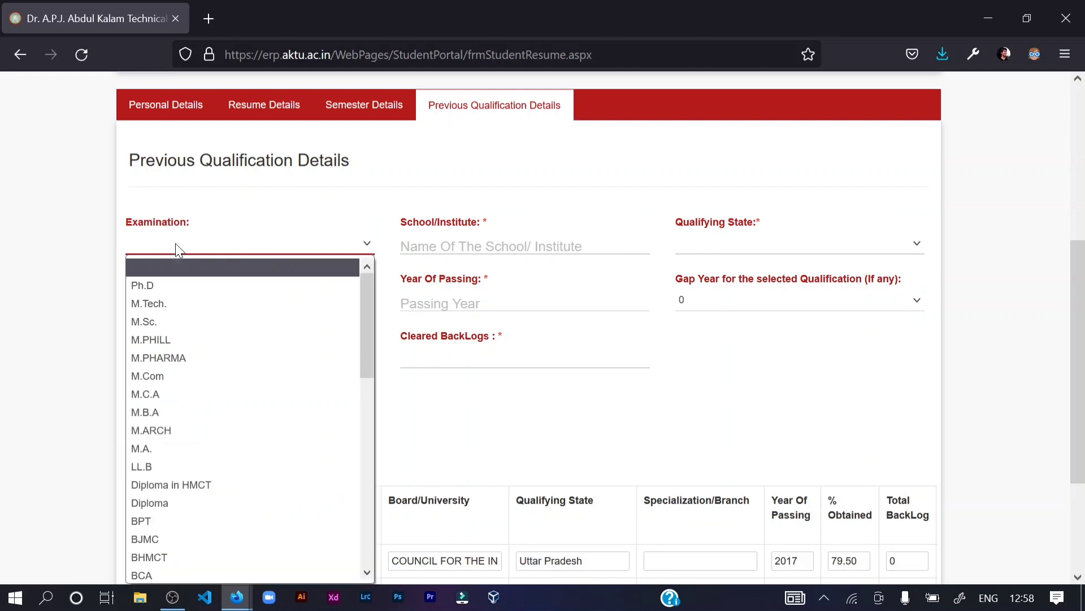
click(178, 249)
scroll(179, 250, down, 2)
click(177, 153)
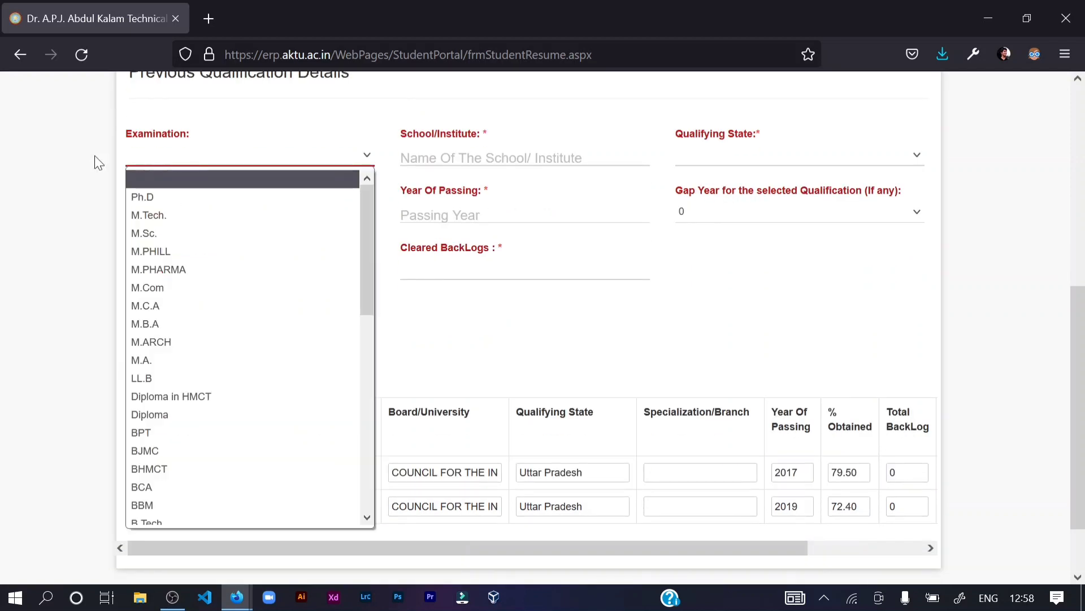
scroll(65, 157, down, 2)
scroll(156, 130, up, 3)
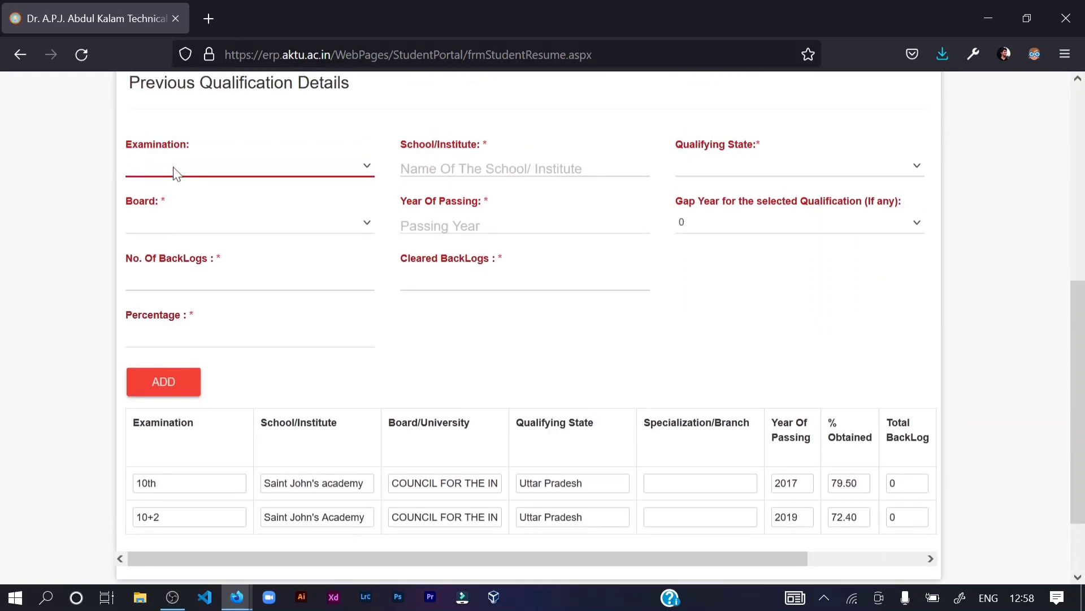
click(175, 171)
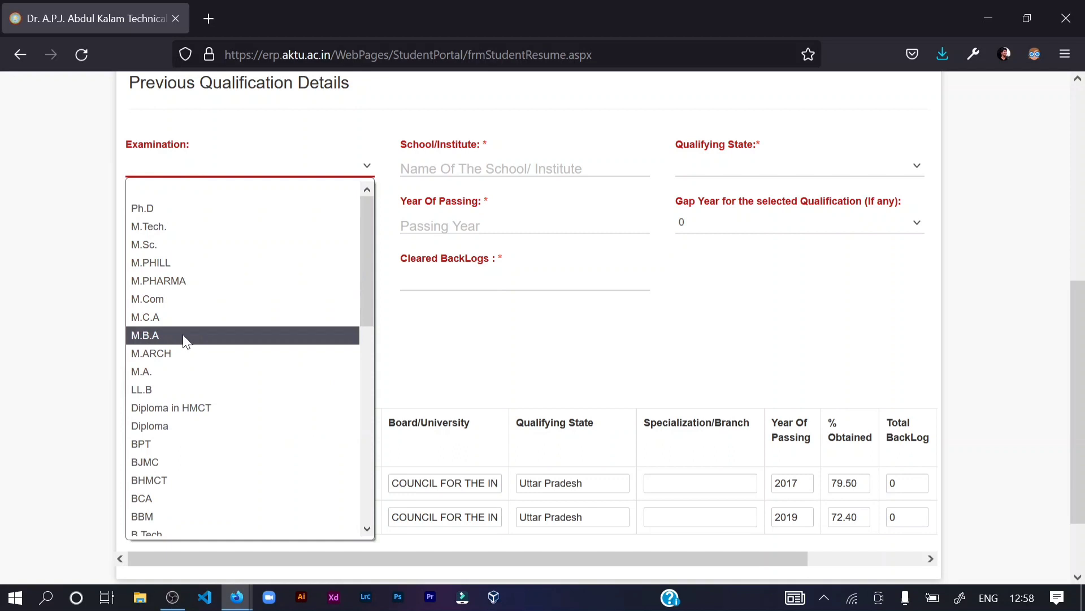
scroll(184, 340, down, 9)
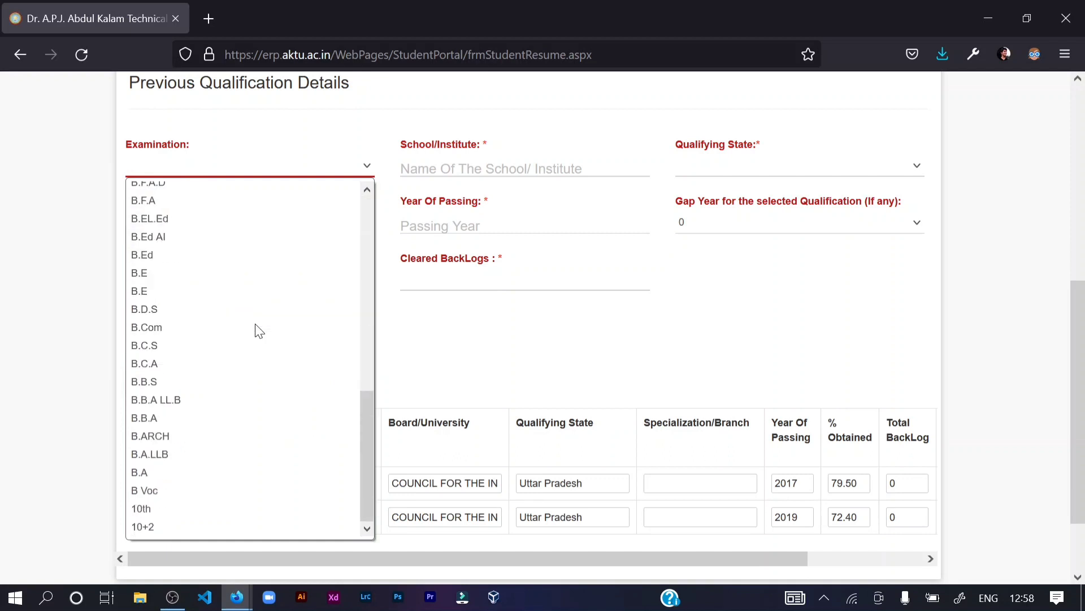
click(152, 508)
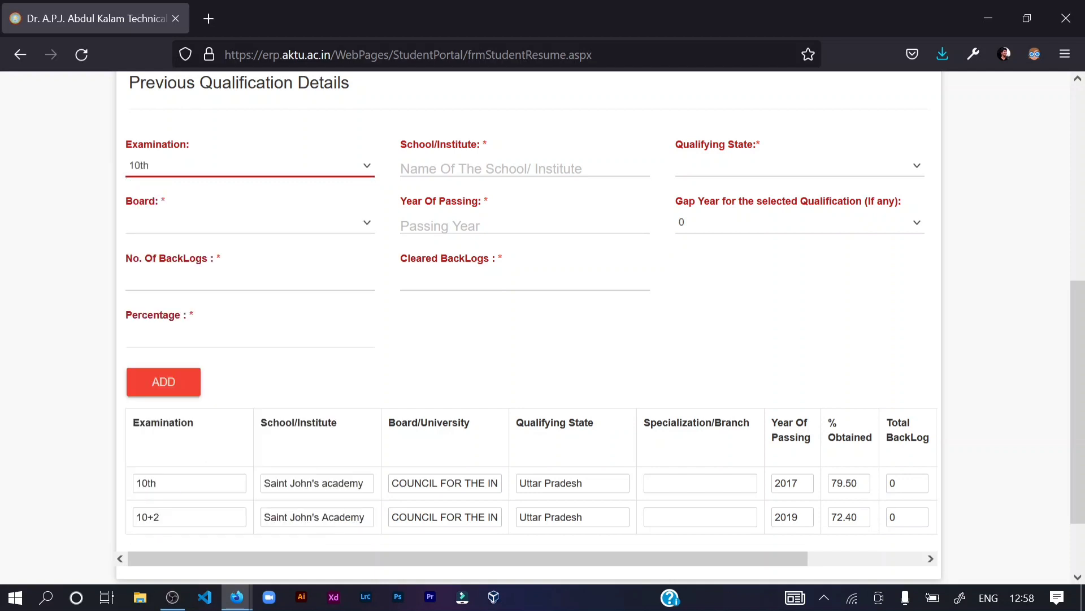
click(525, 169)
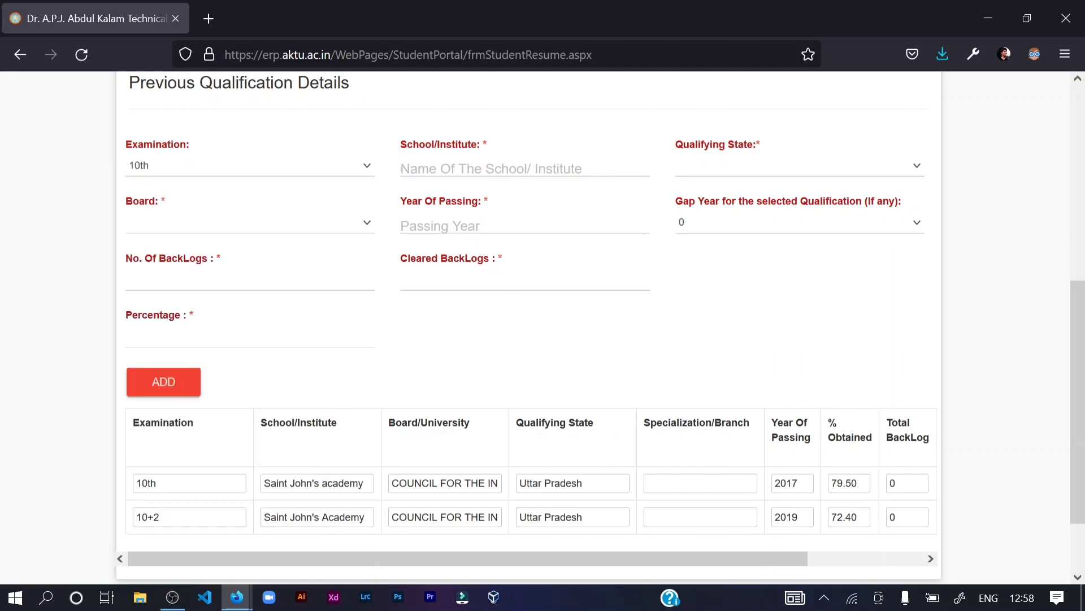
- Enter YMCA as the School/Institute and pick Uttar Pradesh as Qualifying State
click(524, 169)
text(YMCA)
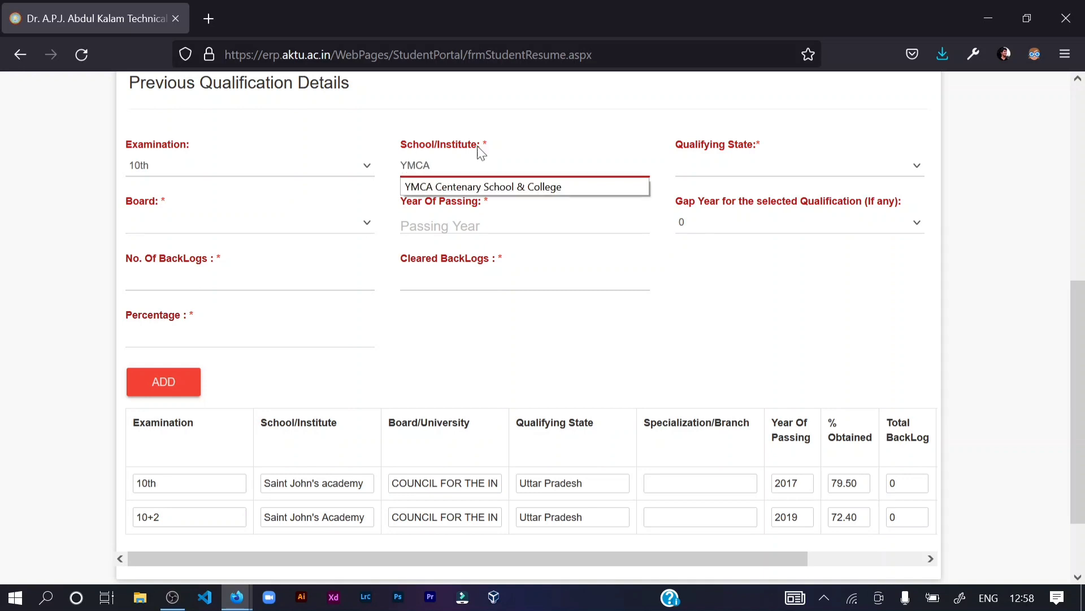
click(689, 321)
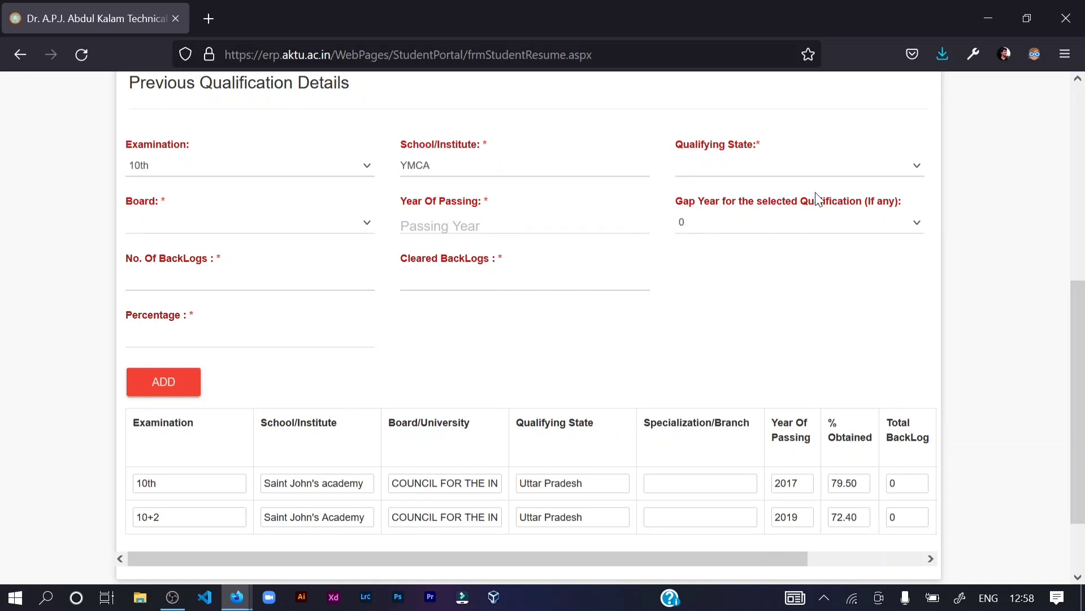
click(802, 165)
scroll(814, 325, down, 6)
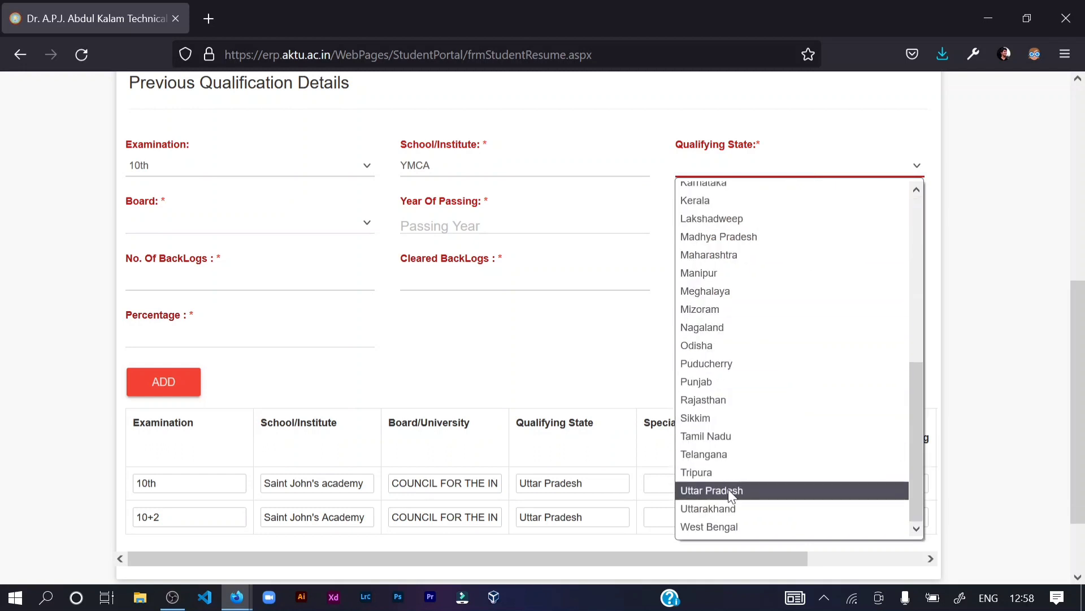
click(718, 491)
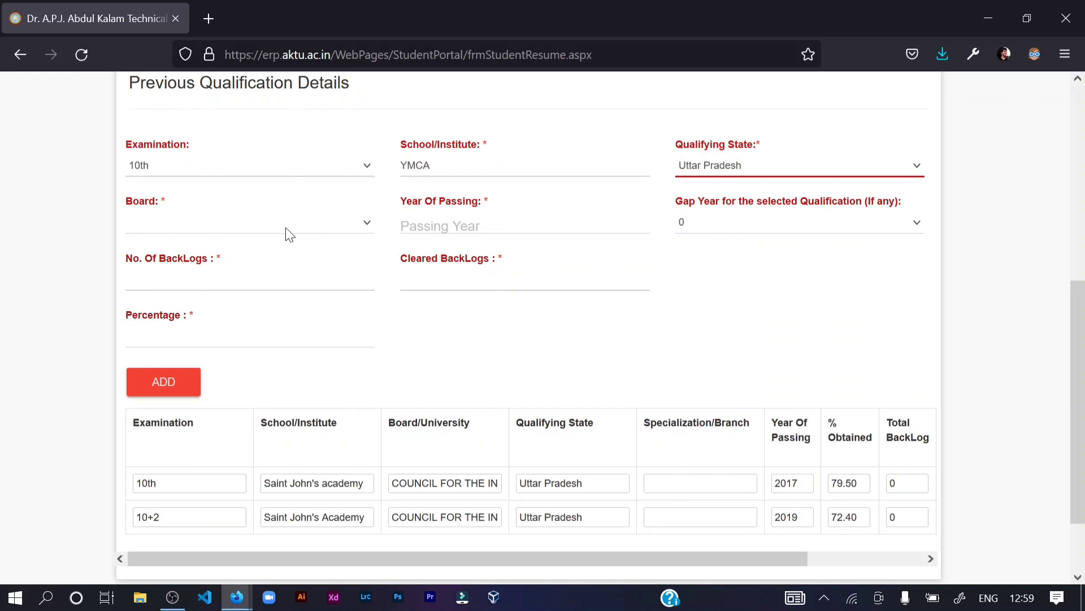
- Choose CENTRAL BOARD OF SECONDARY EDUCATION as the Board
click(263, 228)
key(c)
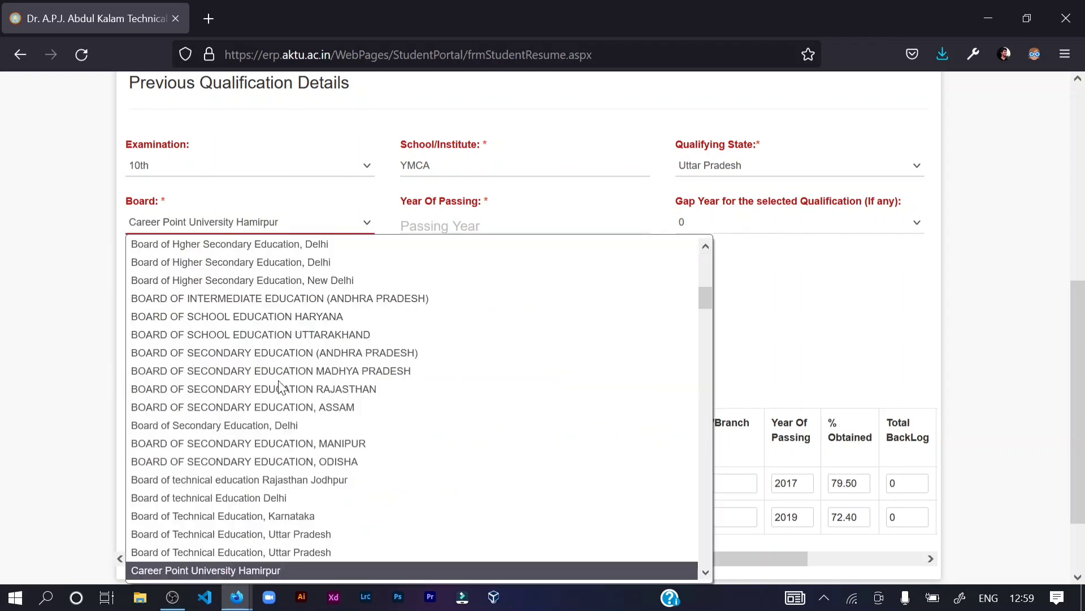
scroll(263, 470, down, 4)
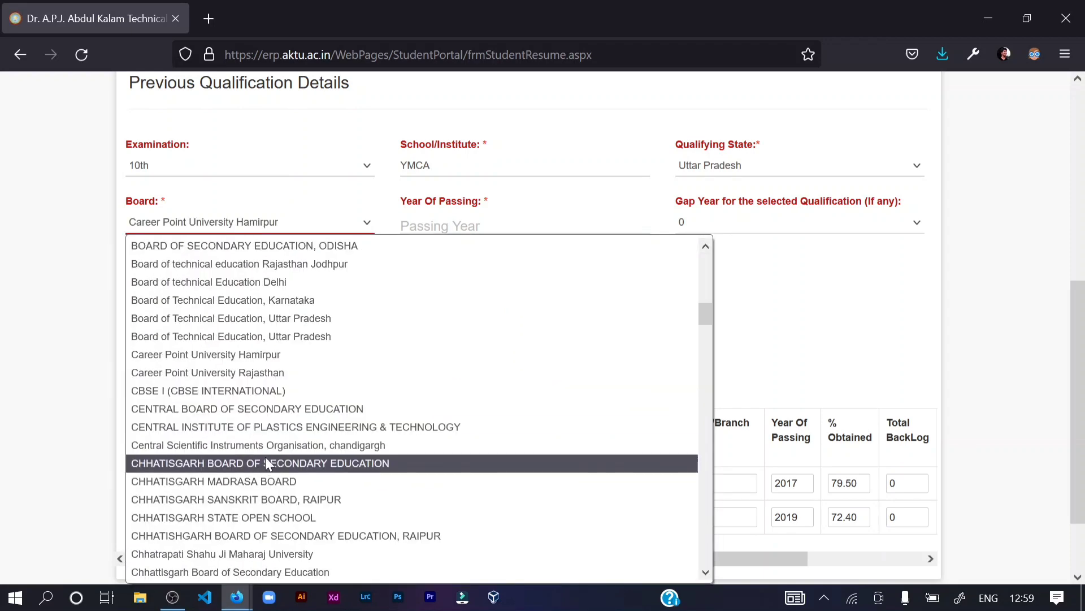
click(295, 408)
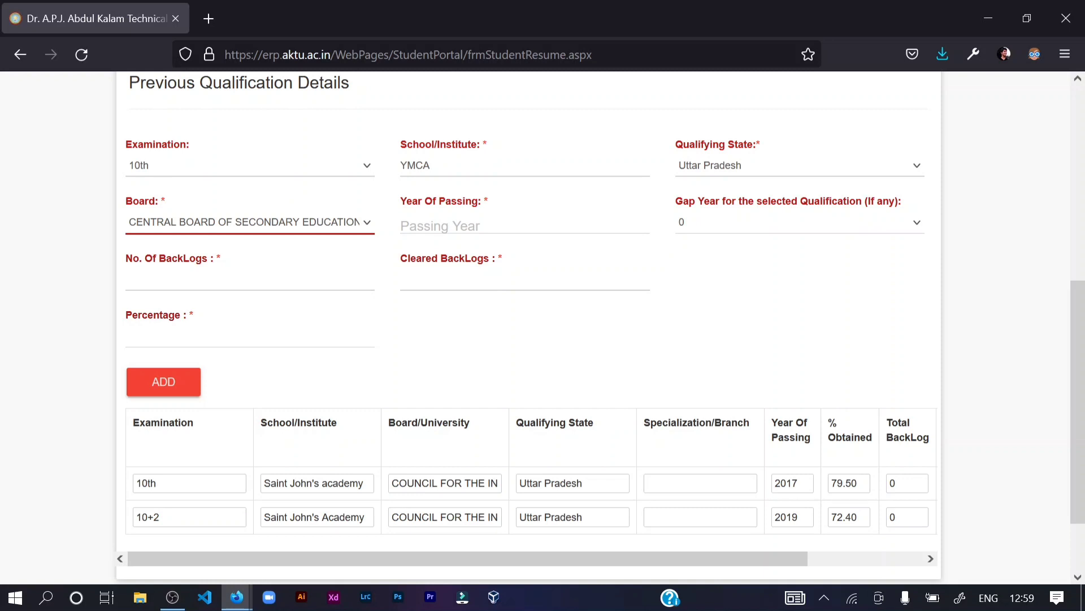
click(441, 225)
text(2018)
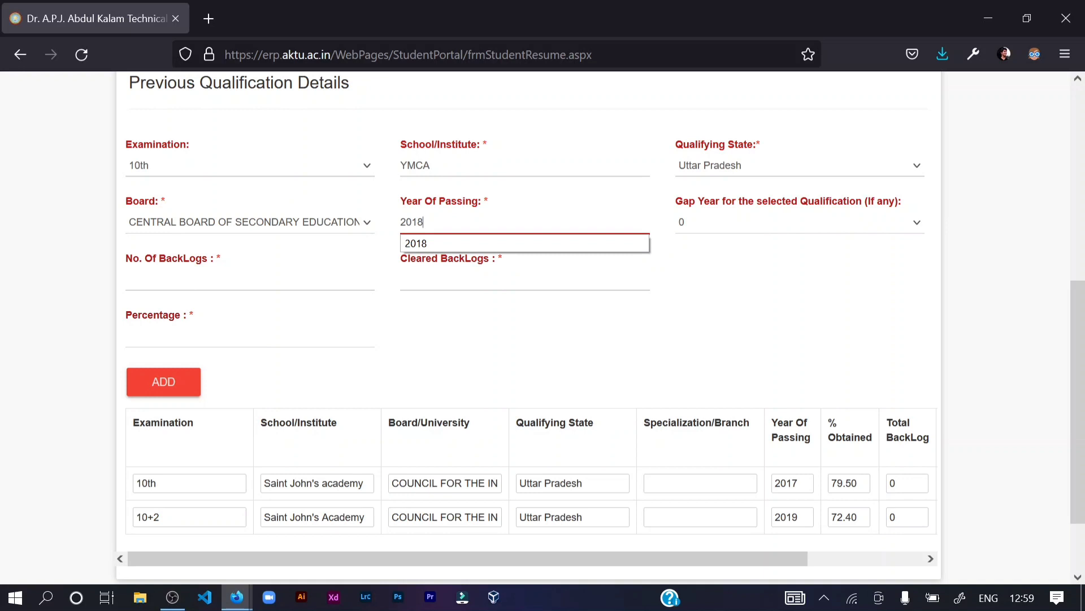
click(471, 328)
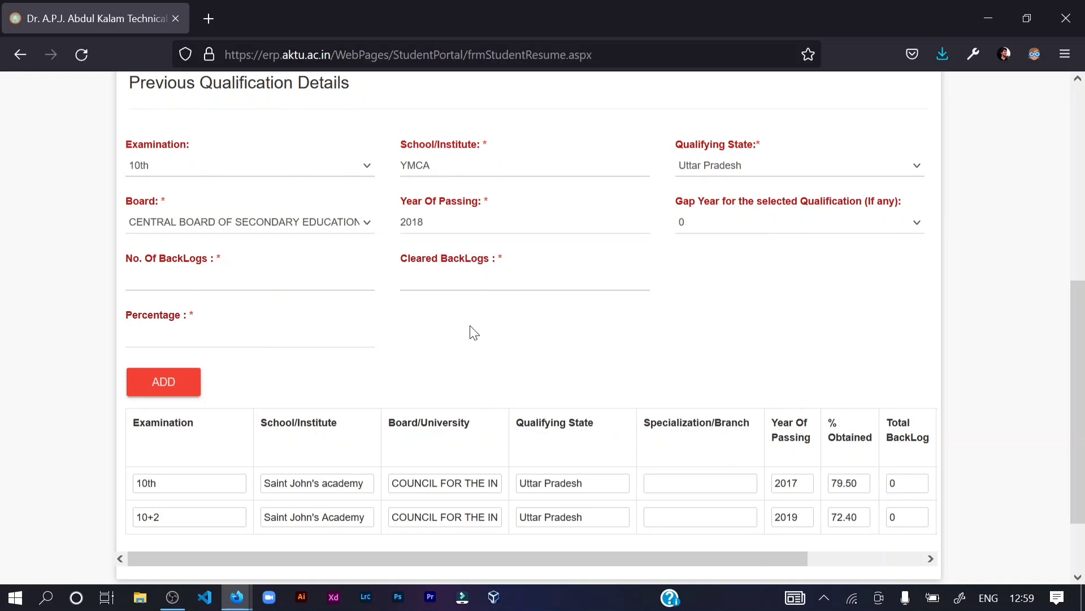
scroll(710, 238, up, 3)
click(681, 356)
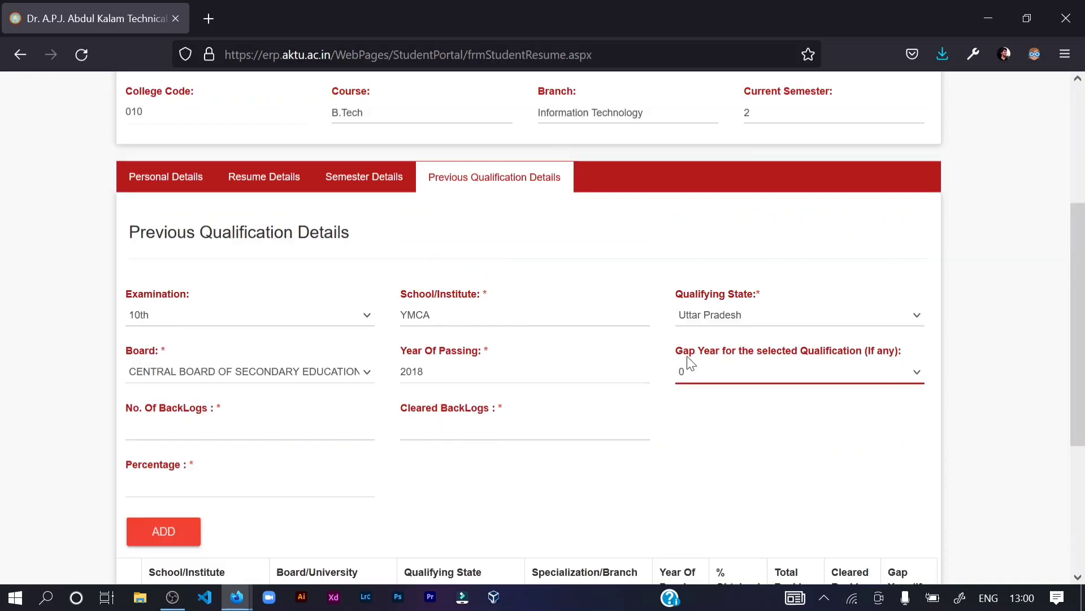
drag(681, 360, 857, 362)
click(857, 359)
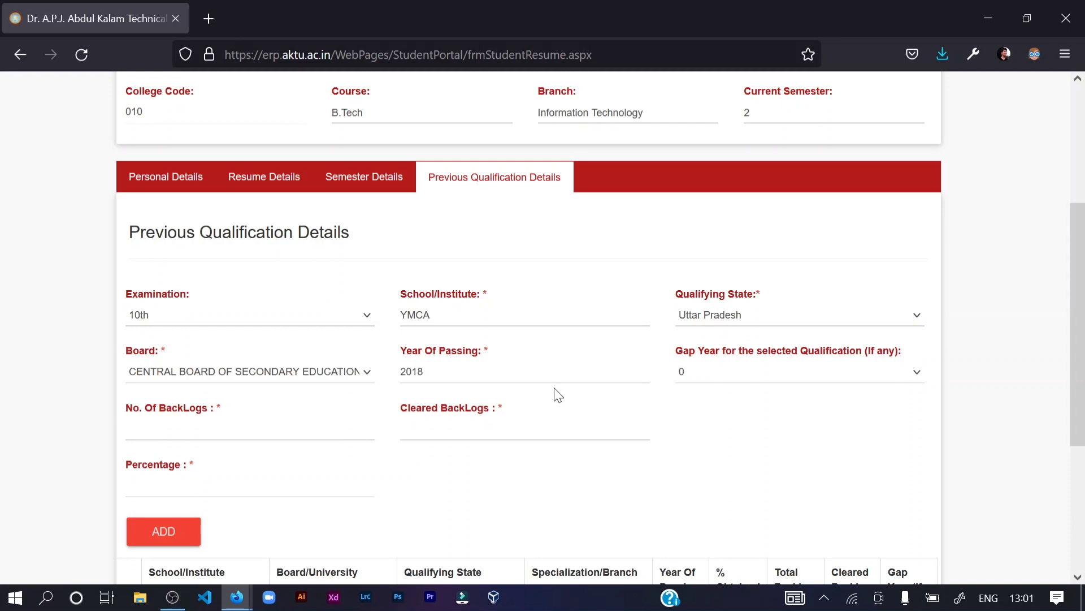
click(724, 378)
click(723, 377)
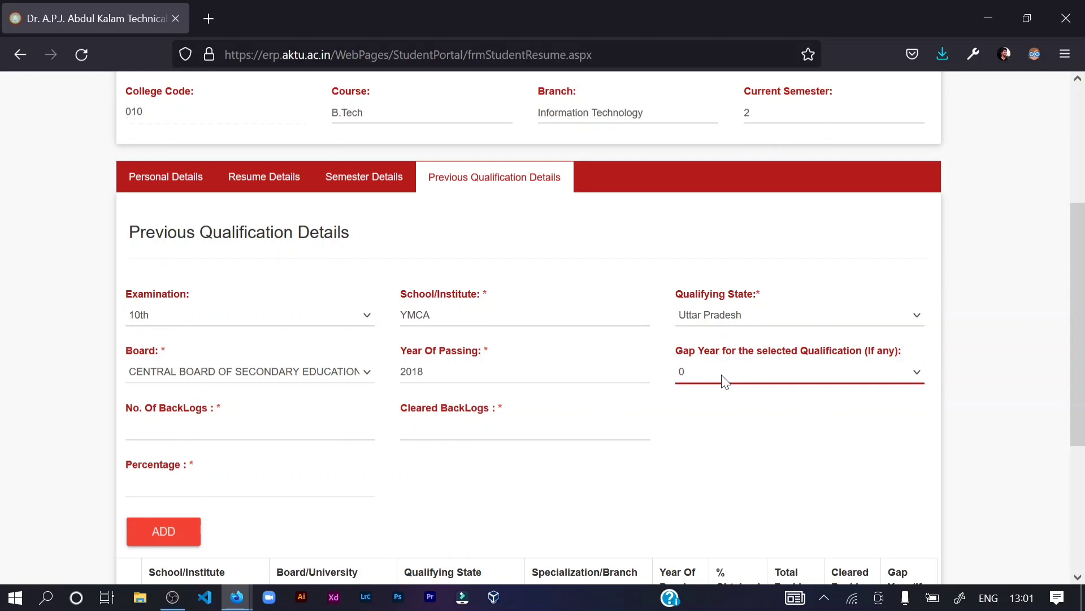
click(723, 376)
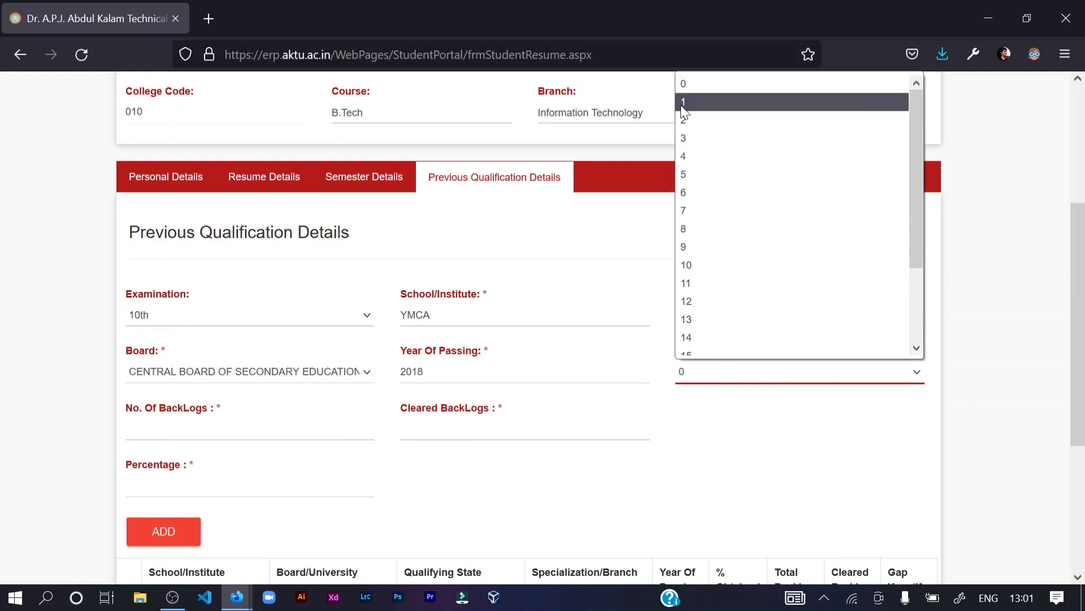
click(633, 209)
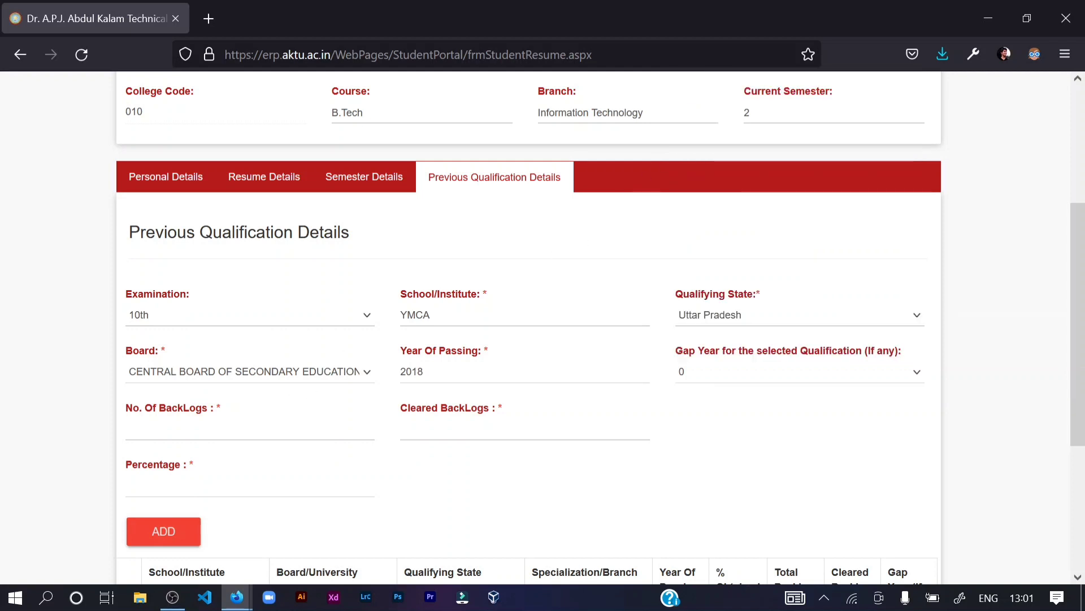
- Enter 76.4 as the Percentage after clearing a mistyped backlog value
click(250, 428)
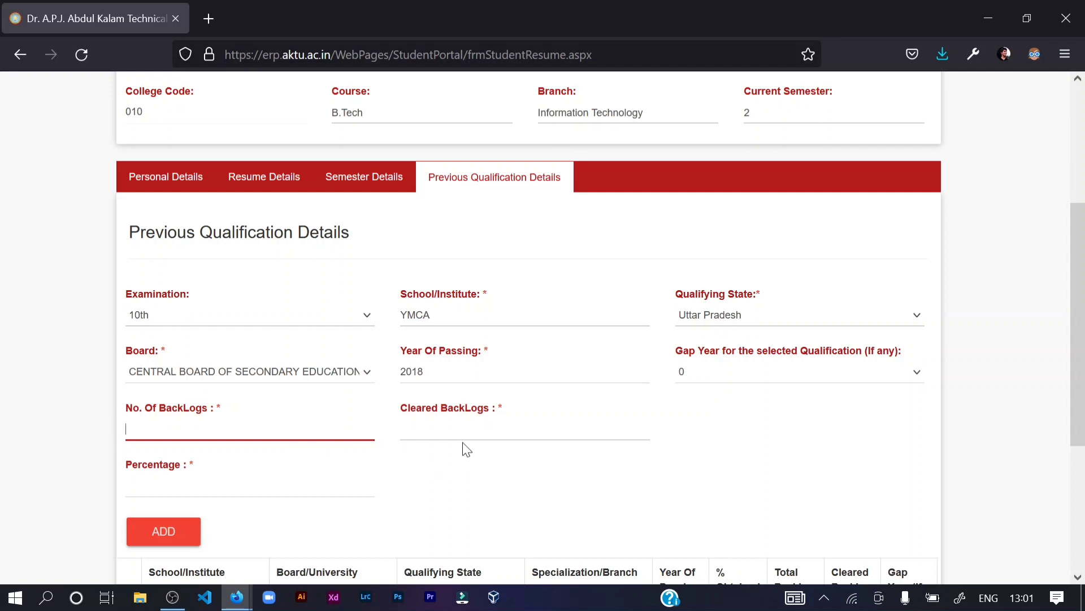
scroll(430, 367, down, 3)
click(425, 253)
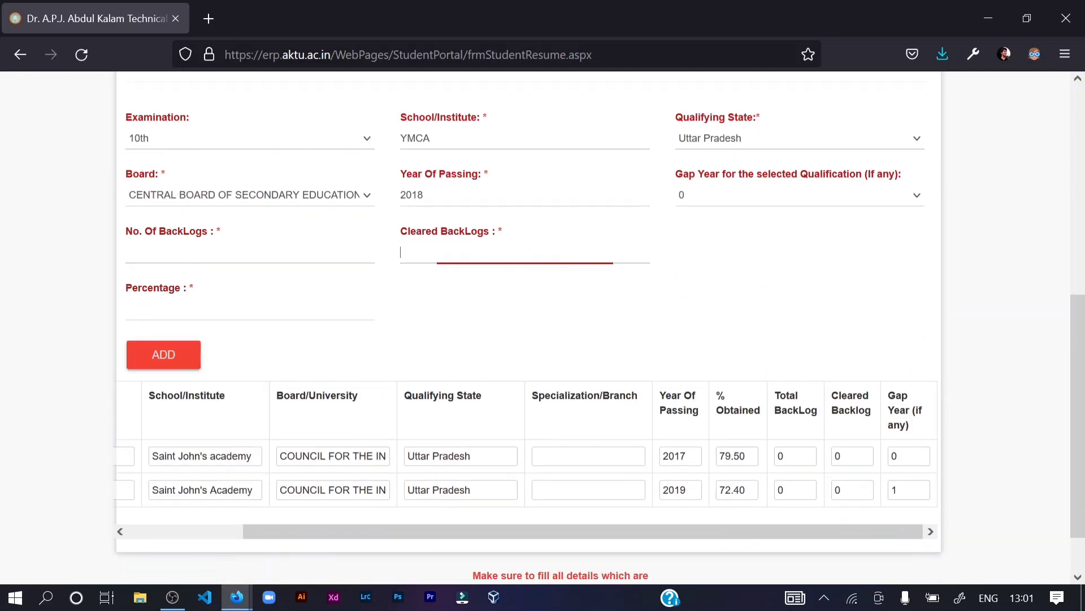
click(339, 253)
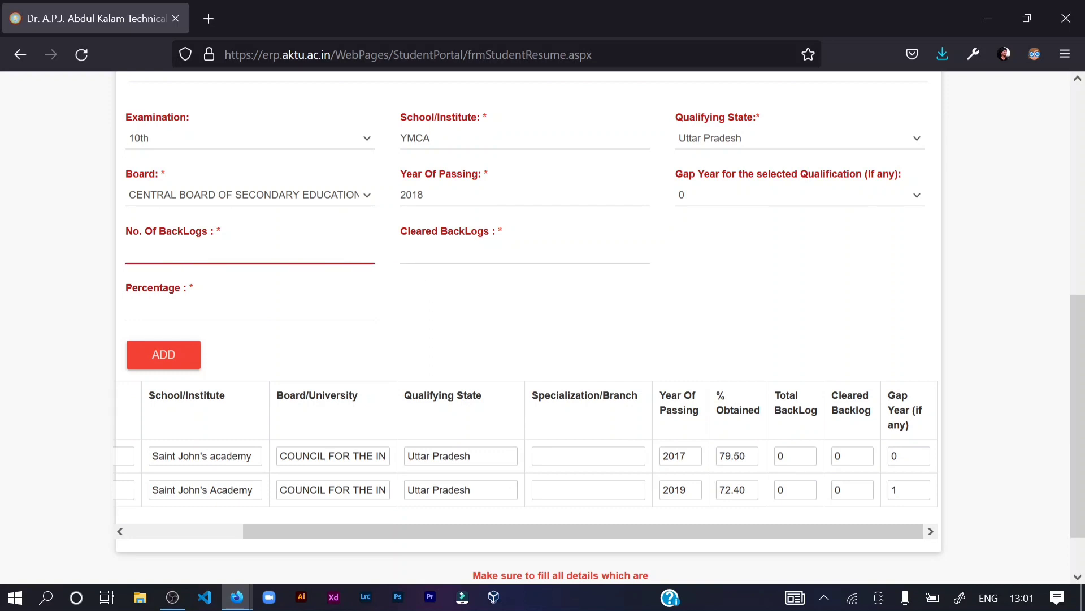
text(1)
key(BackSpace)
drag(134, 290, 188, 292)
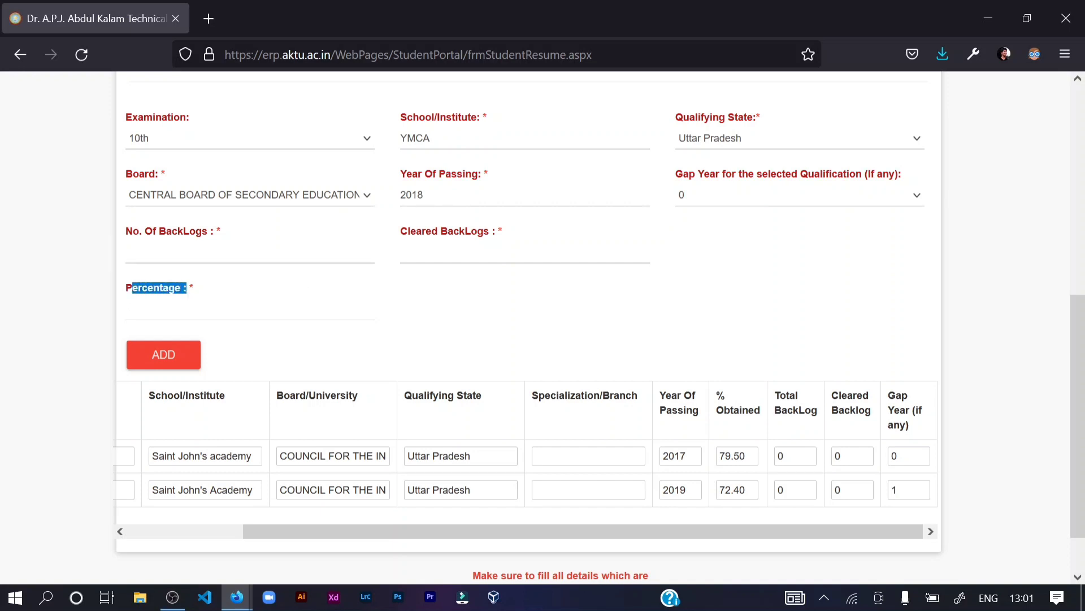
click(204, 309)
click(252, 253)
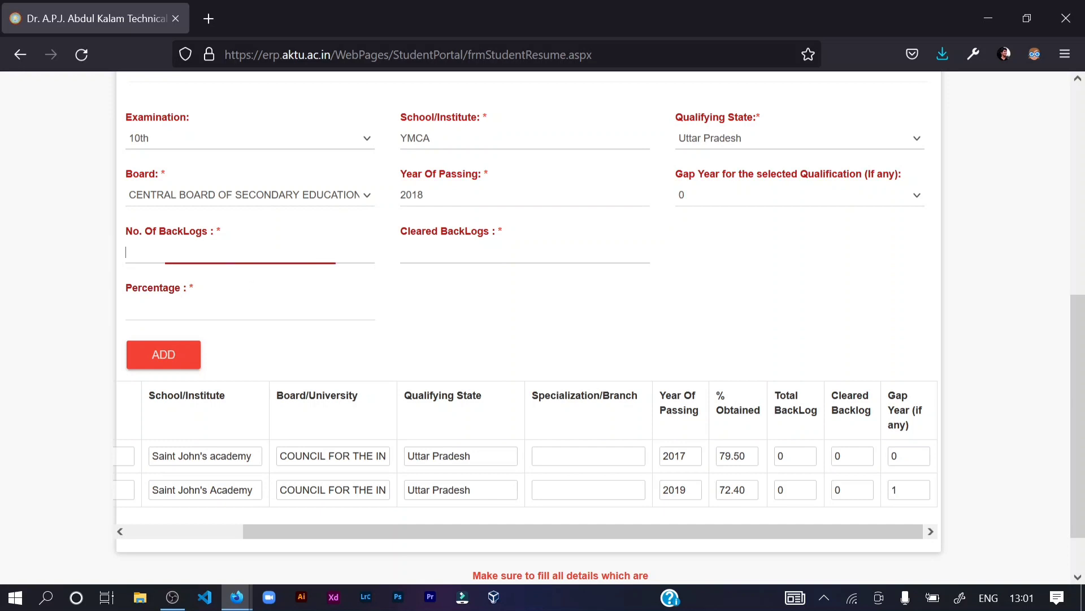
click(257, 309)
text(76)
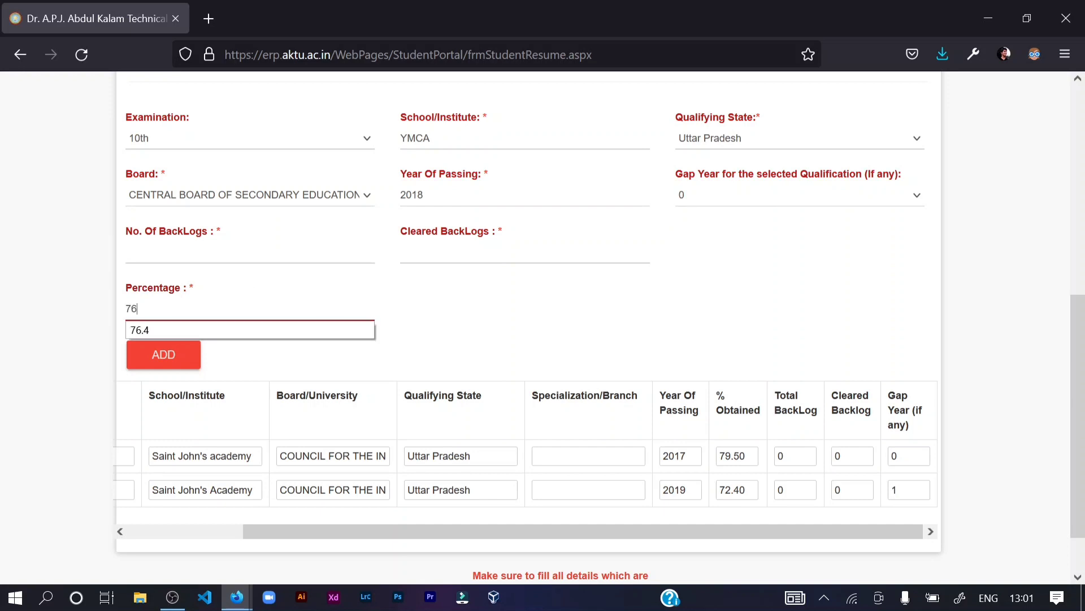
text(.4)
- Set No. Of BackLogs to 0 and Cleared BackLogs to 0
click(510, 322)
click(277, 253)
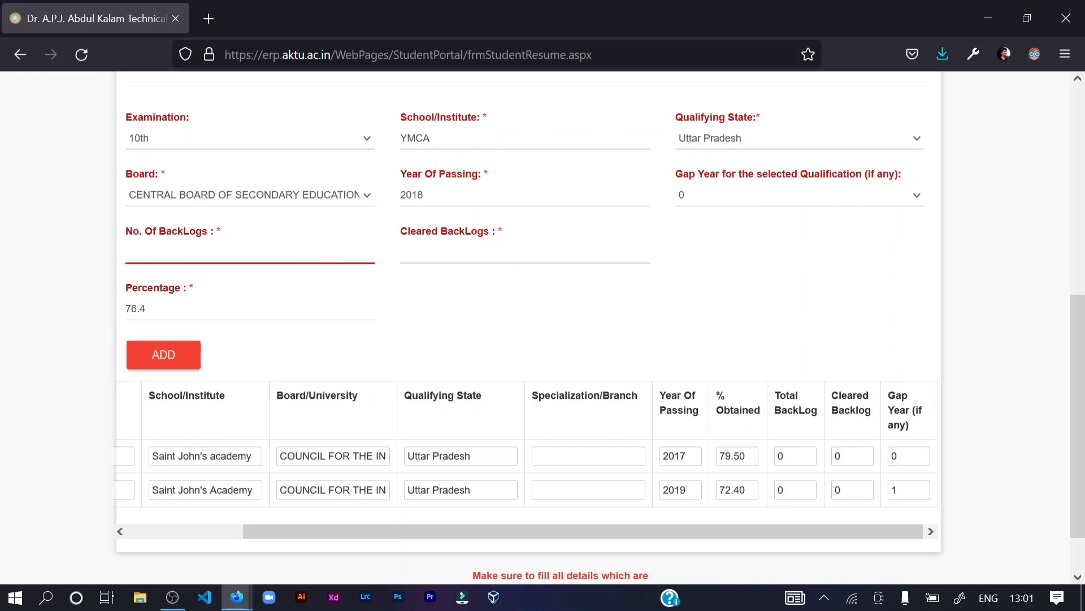
text(0)
click(429, 254)
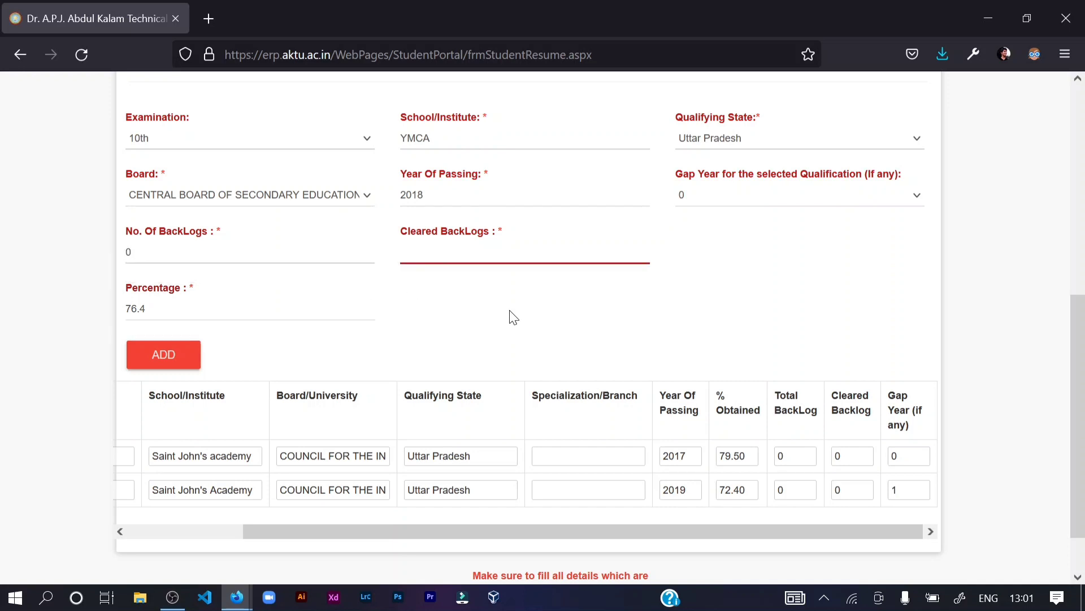
text(0)
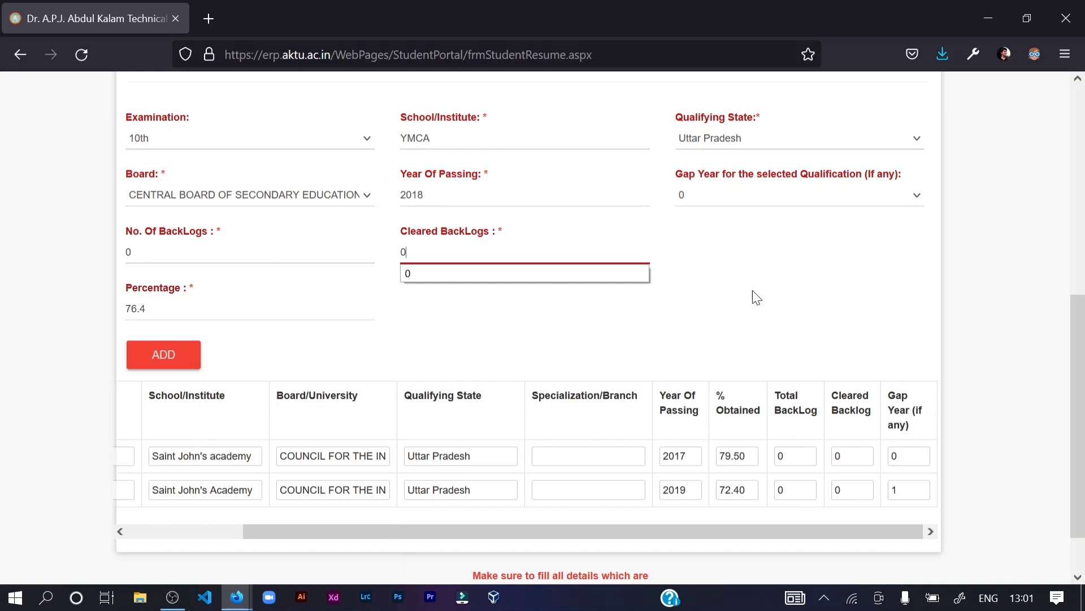
scroll(678, 293, up, 2)
click(676, 297)
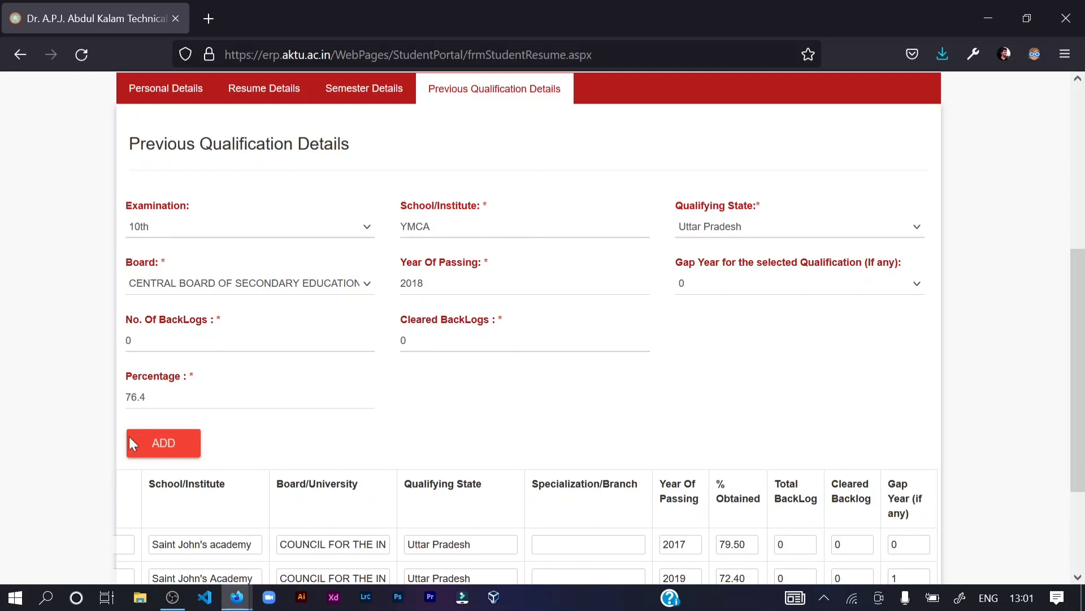
- Add the 10th qualification to the table and scroll the table left
click(161, 443)
scroll(164, 435, down, 2)
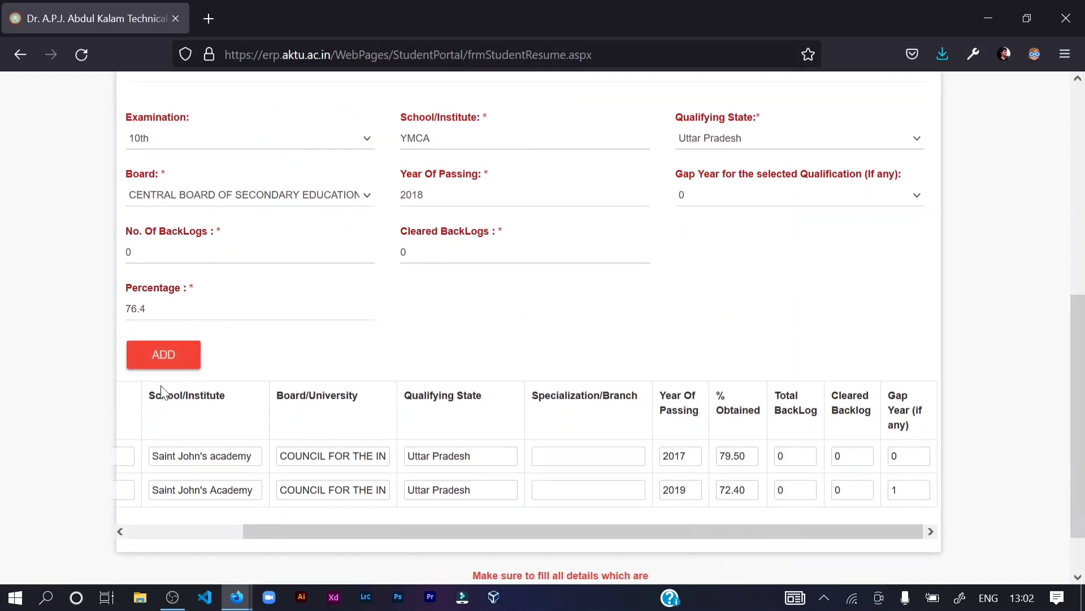
drag(271, 531, 100, 517)
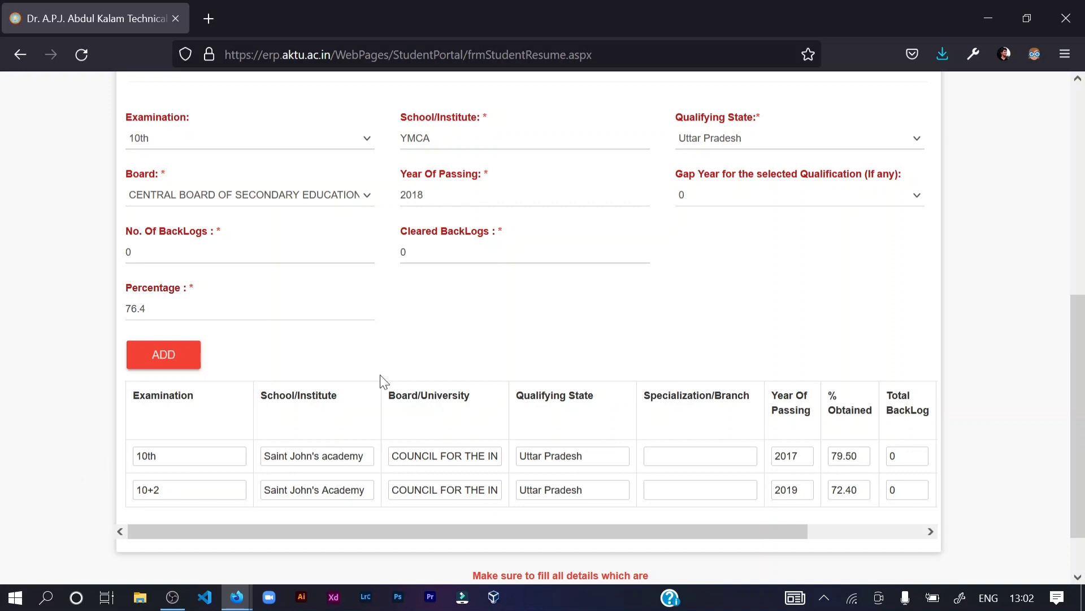
scroll(380, 376, up, 2)
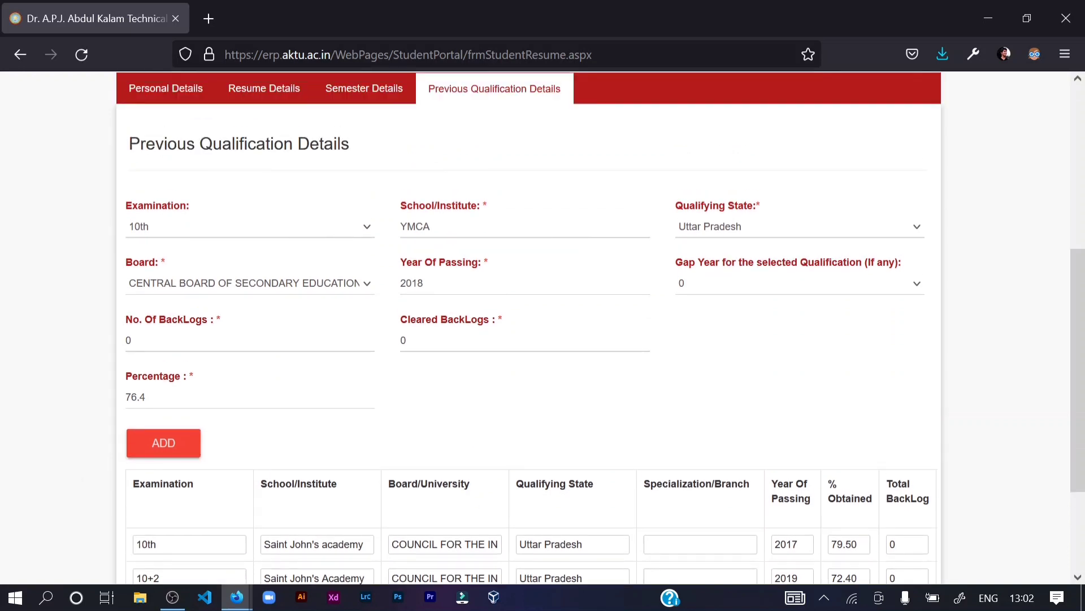
- Change the Examination of the new entry to 10+2
click(310, 229)
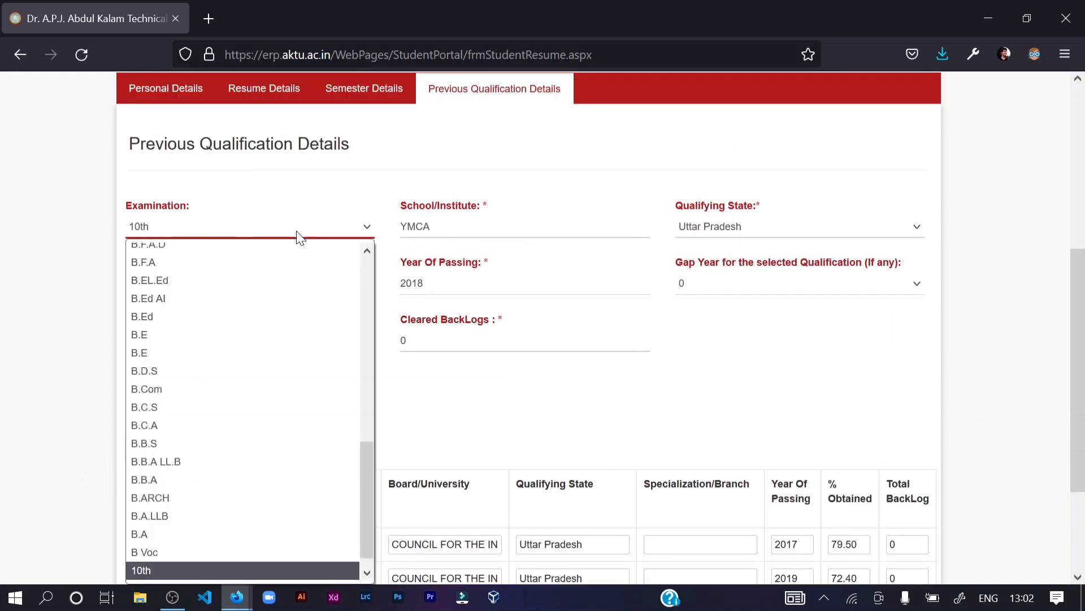
click(290, 214)
click(185, 221)
click(249, 209)
scroll(236, 166, down, 2)
click(226, 144)
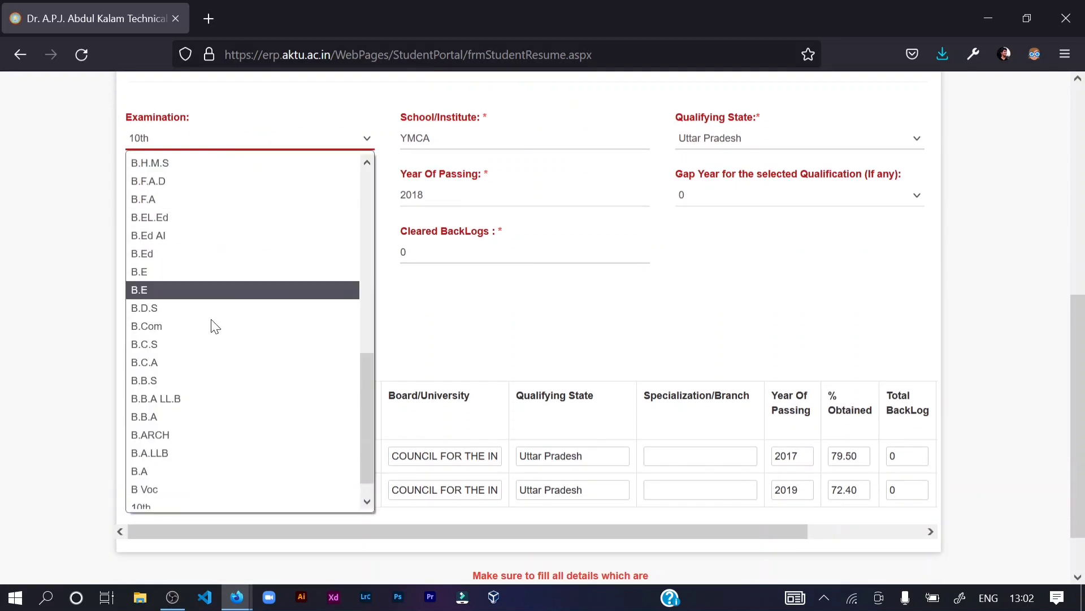
scroll(211, 350, down, 1)
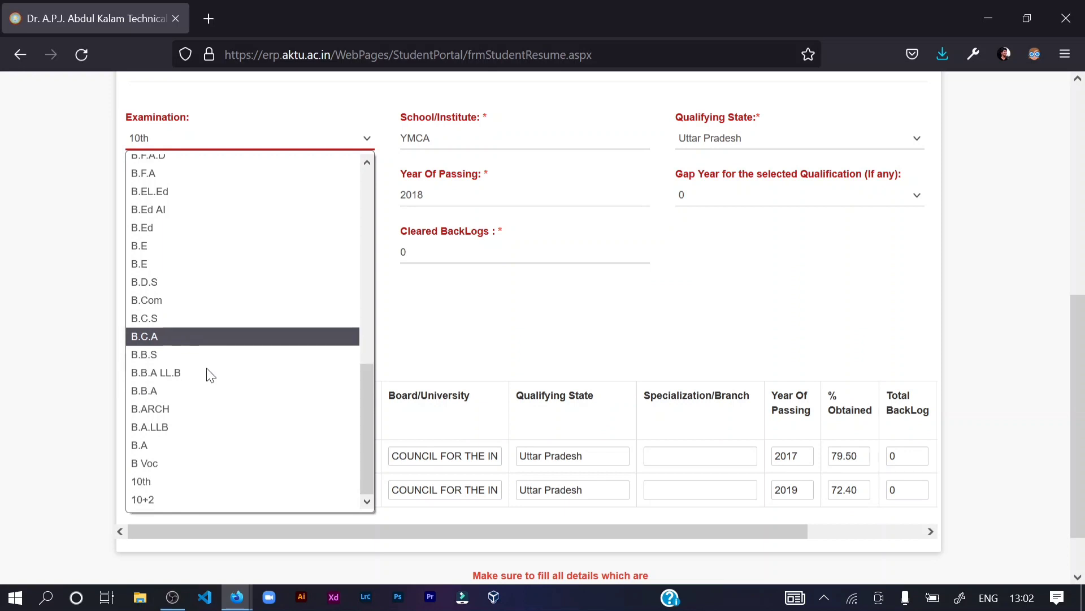
click(152, 500)
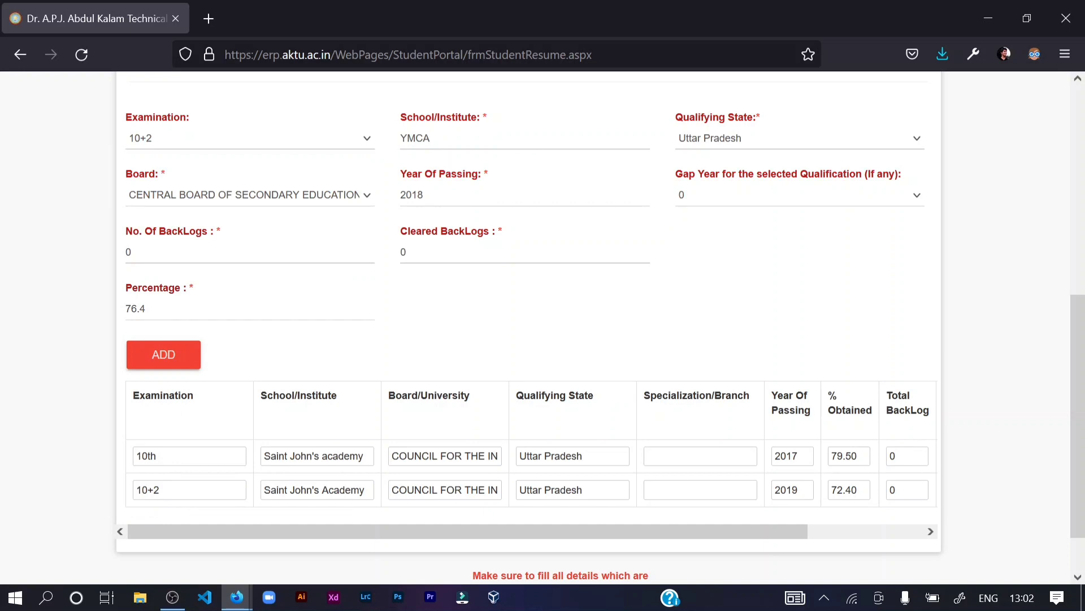
- Keep Qualifying State Uttar Pradesh and Board CENTRAL BOARD OF SECONDARY EDUCATION
click(440, 153)
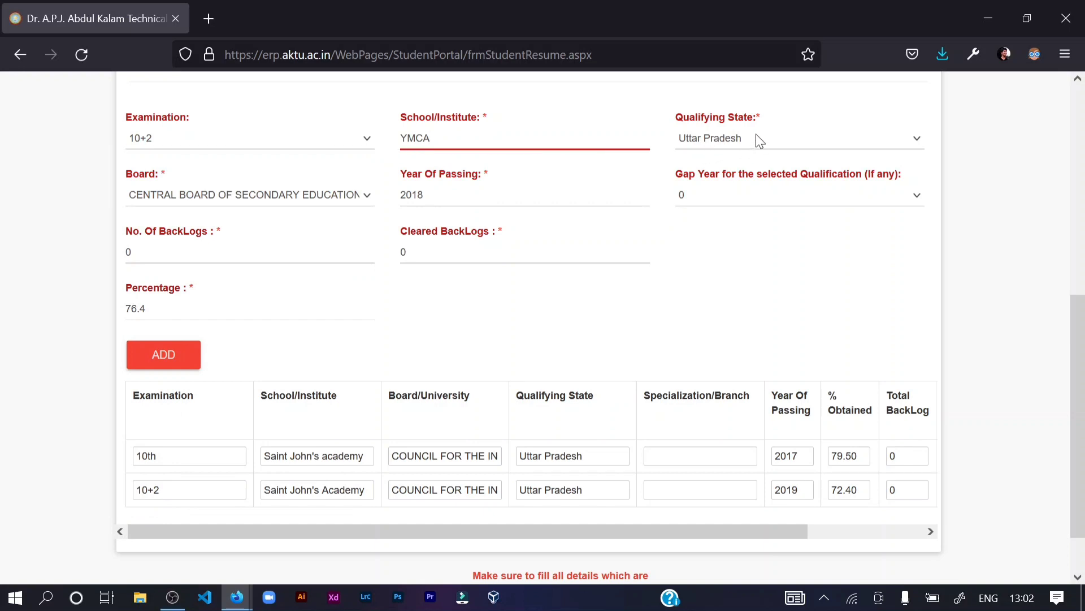
click(707, 140)
click(719, 143)
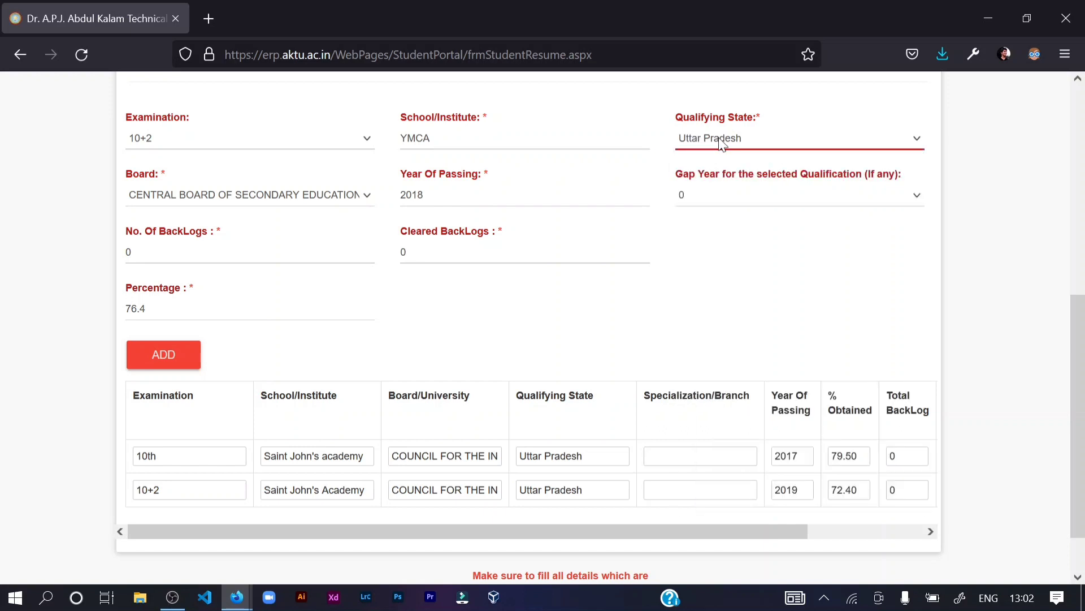
click(722, 144)
scroll(735, 453, down, 1)
click(730, 465)
click(267, 194)
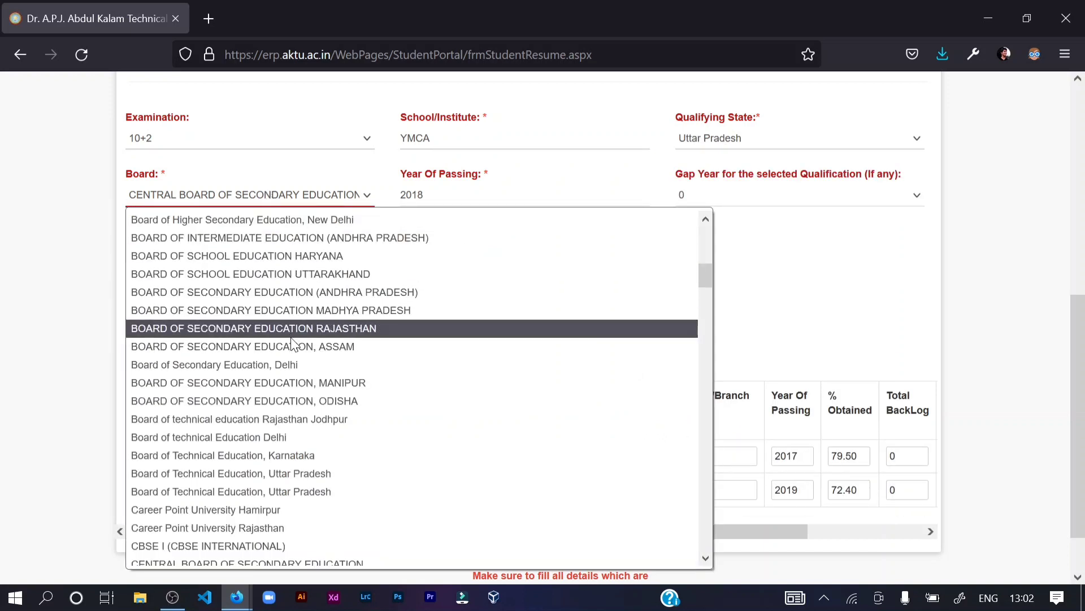
scroll(291, 344, down, 4)
scroll(279, 340, up, 2)
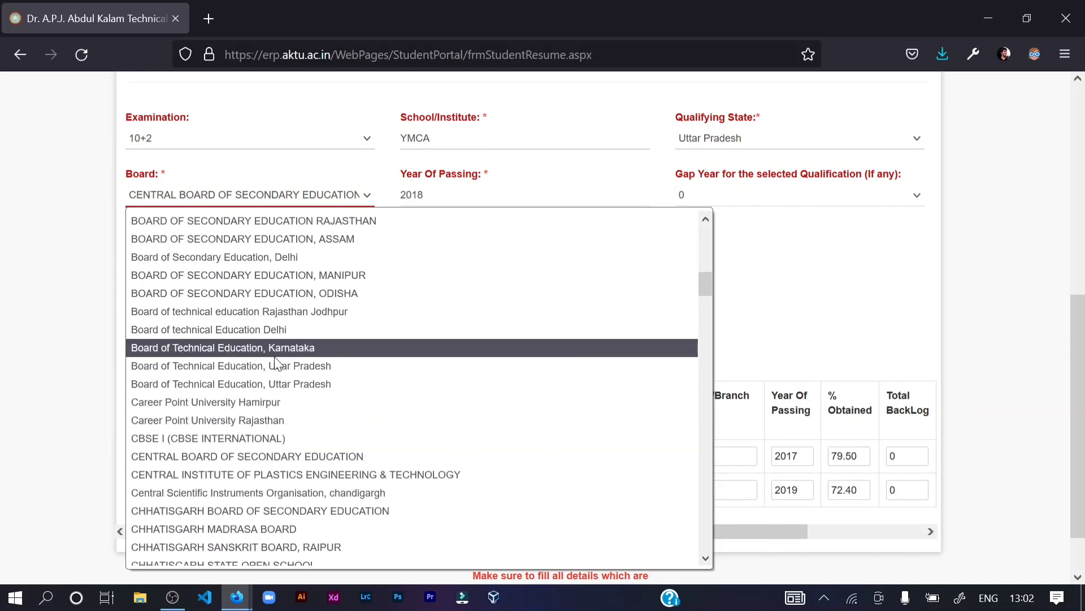
click(262, 457)
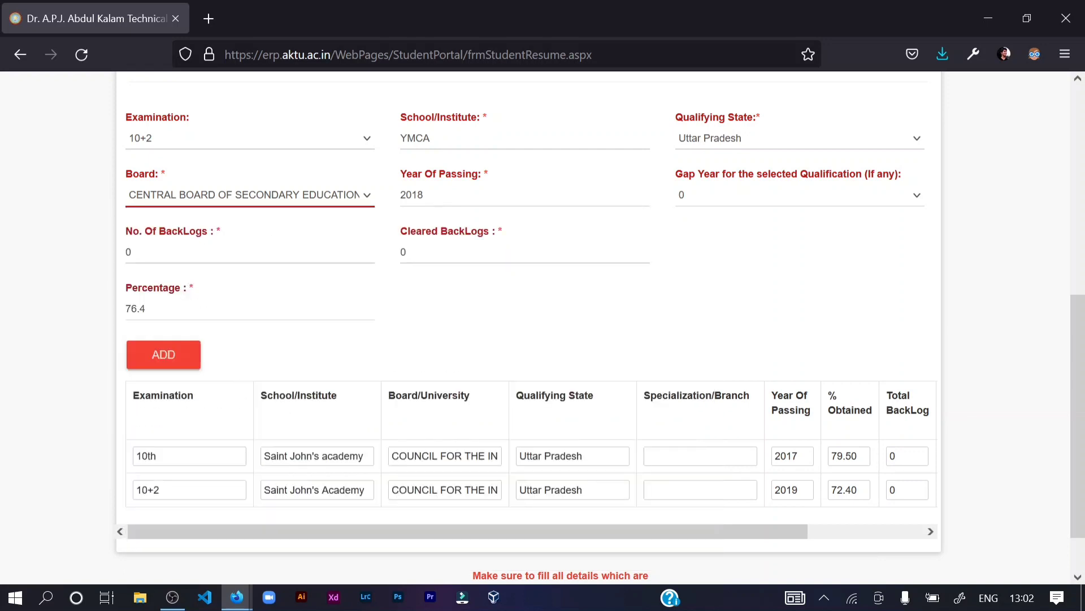
- Change the Year Of Passing from 2018 to 2020
click(441, 195)
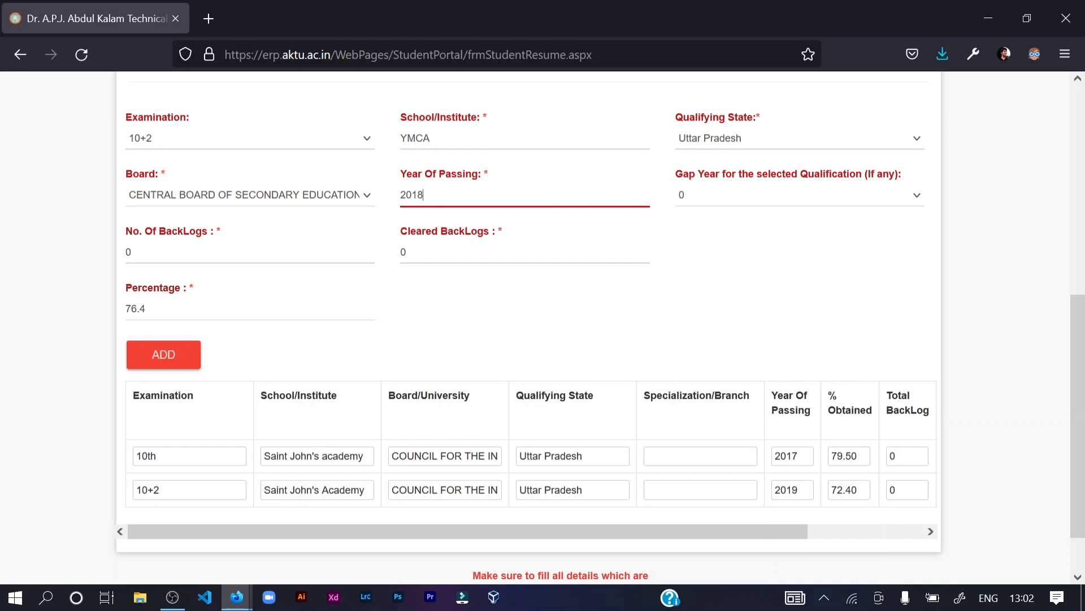
key(BackSpace)
key(BackSpace)
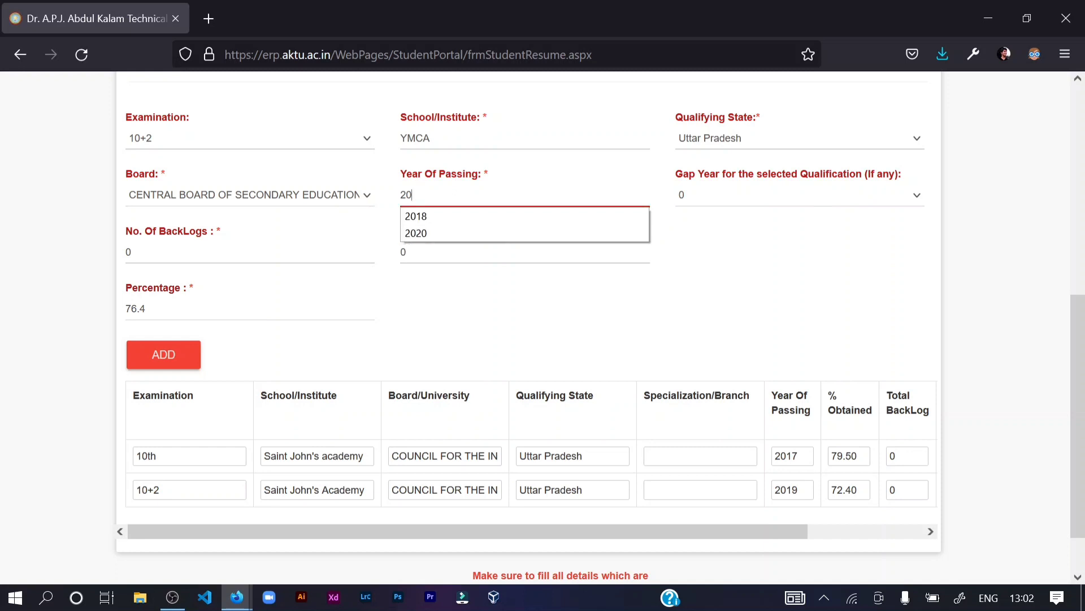
text(20)
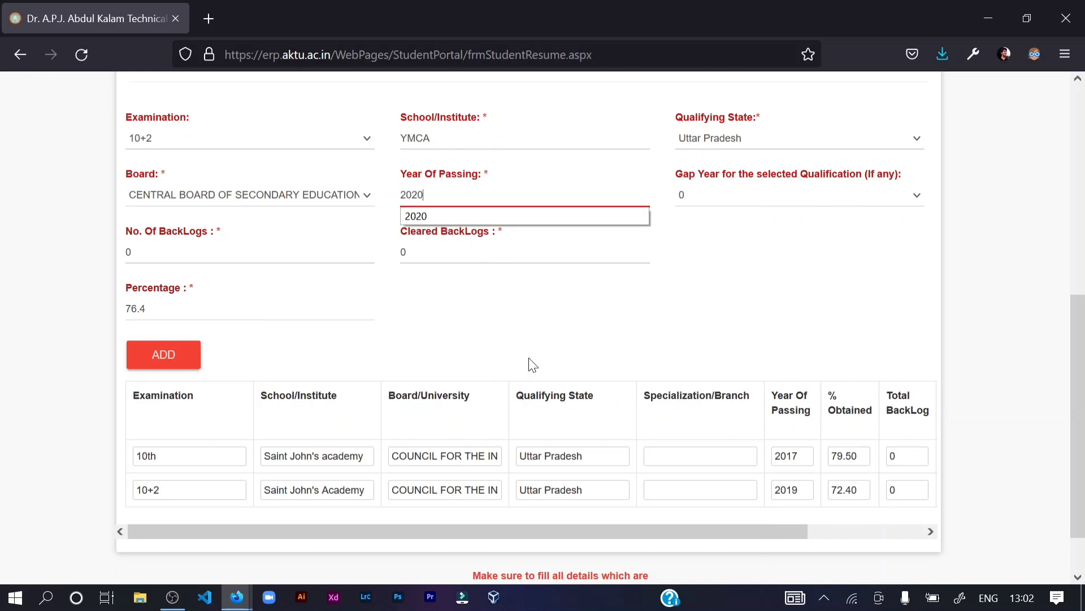
click(704, 252)
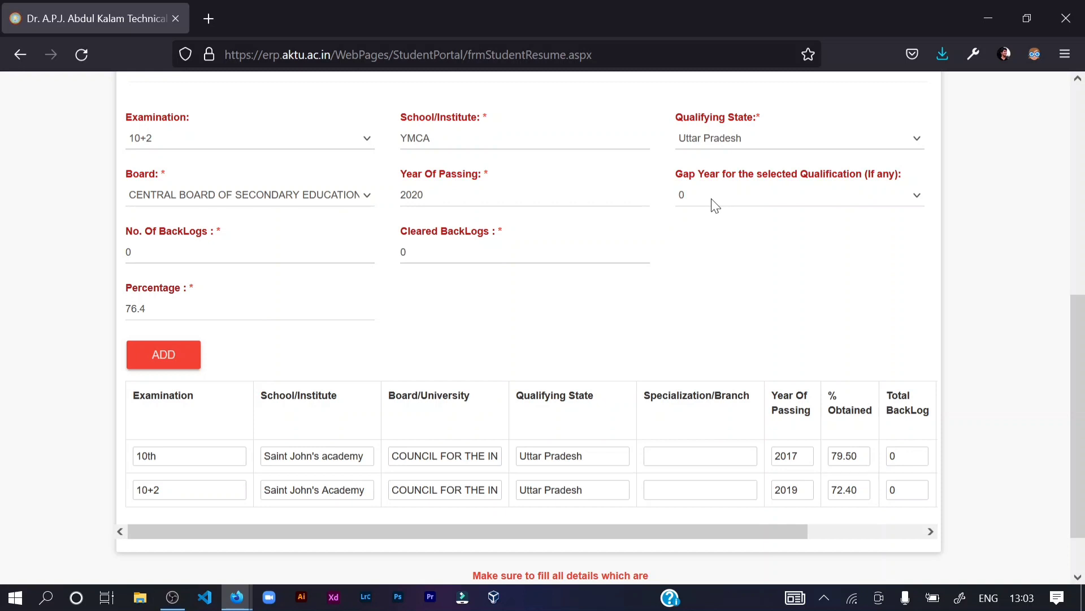
- Step the 10+2 entry's Gap Year through 1 and 2, ending at 3
click(711, 195)
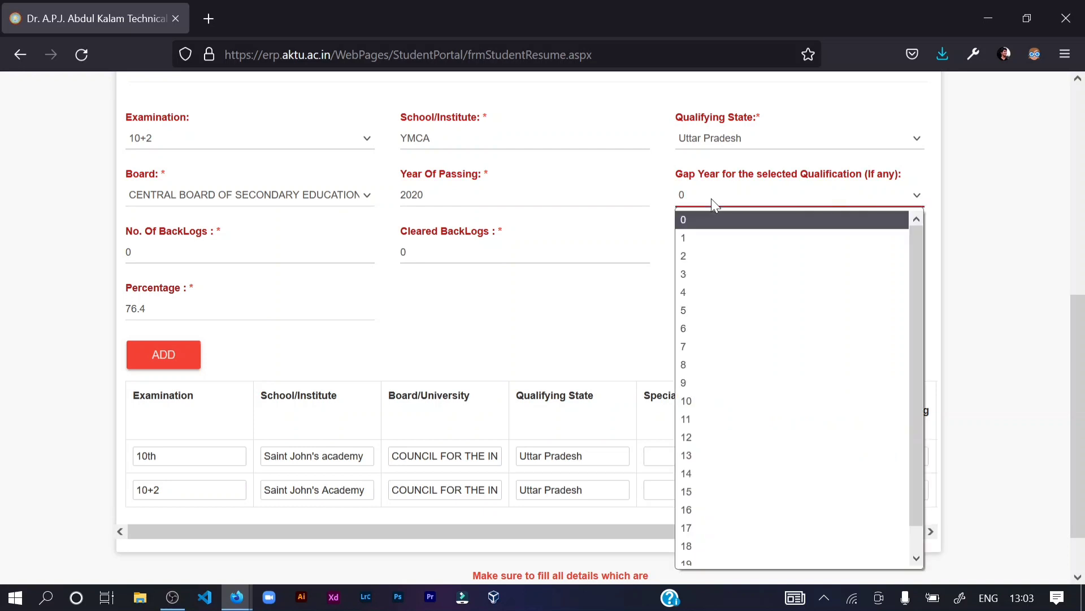
click(690, 239)
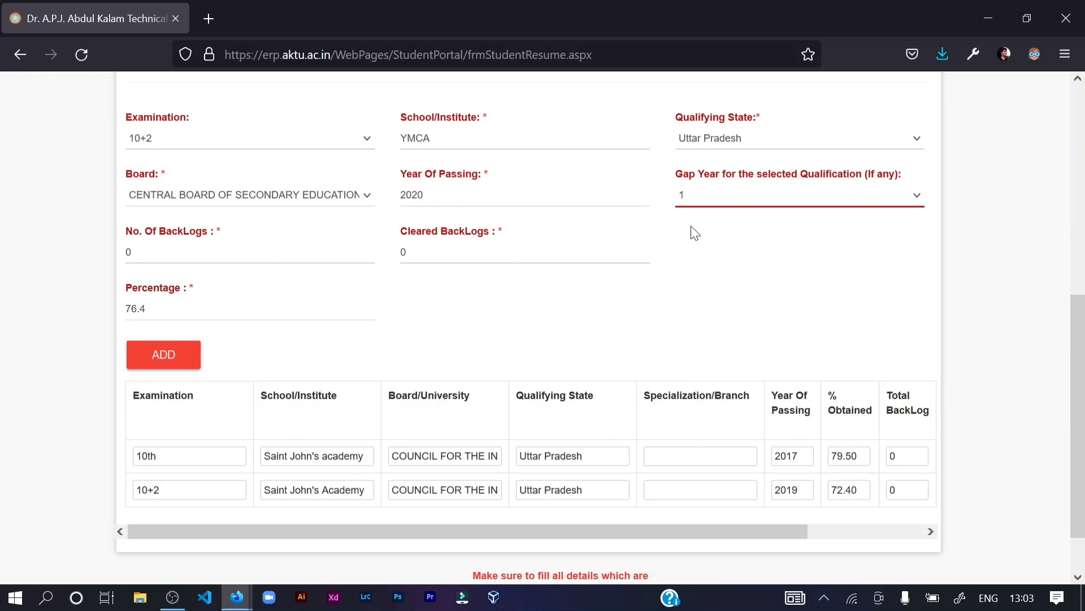
click(687, 191)
click(684, 235)
click(705, 202)
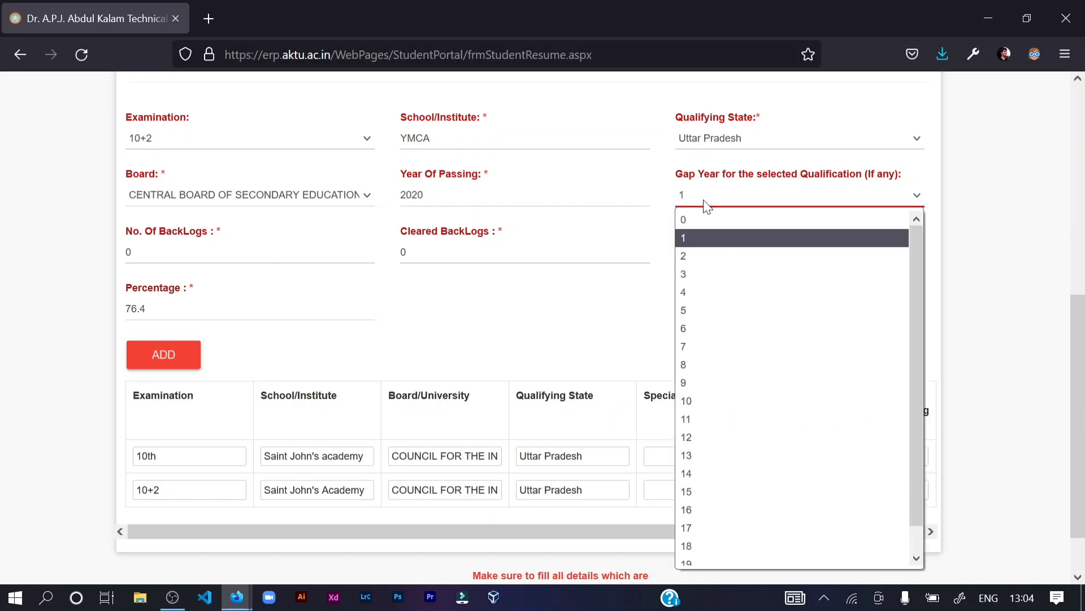
click(693, 254)
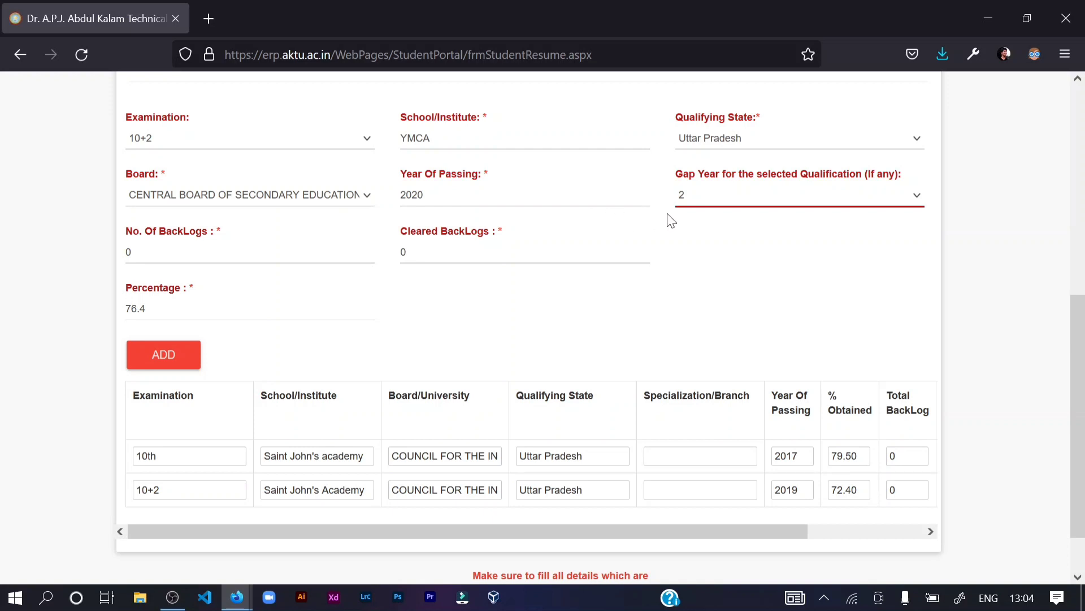
click(708, 204)
click(707, 266)
drag(683, 175, 701, 177)
- Clear the stray text selection and set the 10+2 Gap Year back to 0
click(731, 264)
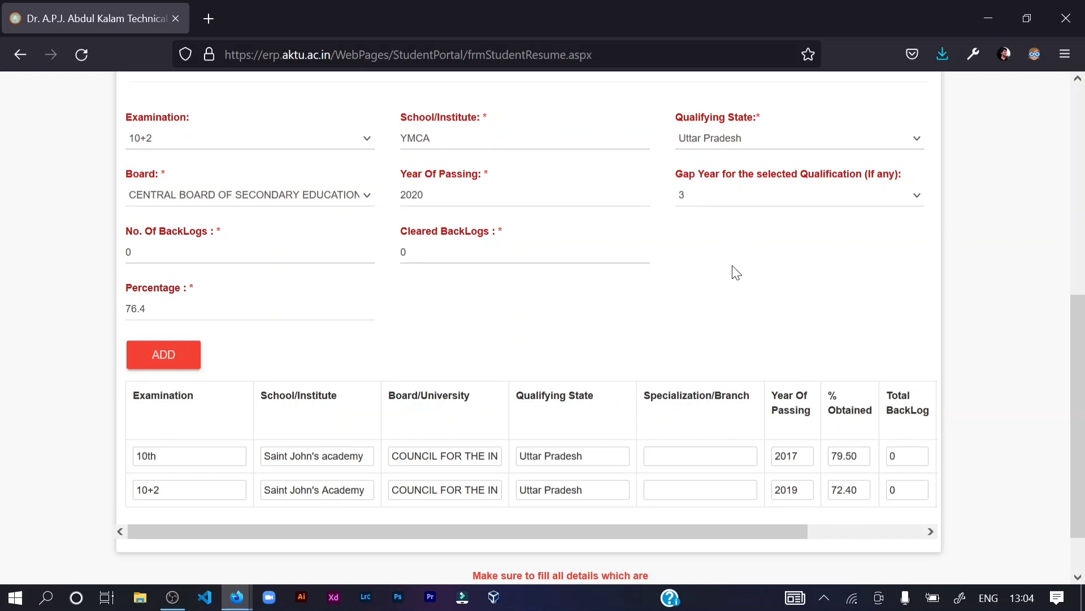
click(719, 195)
click(721, 219)
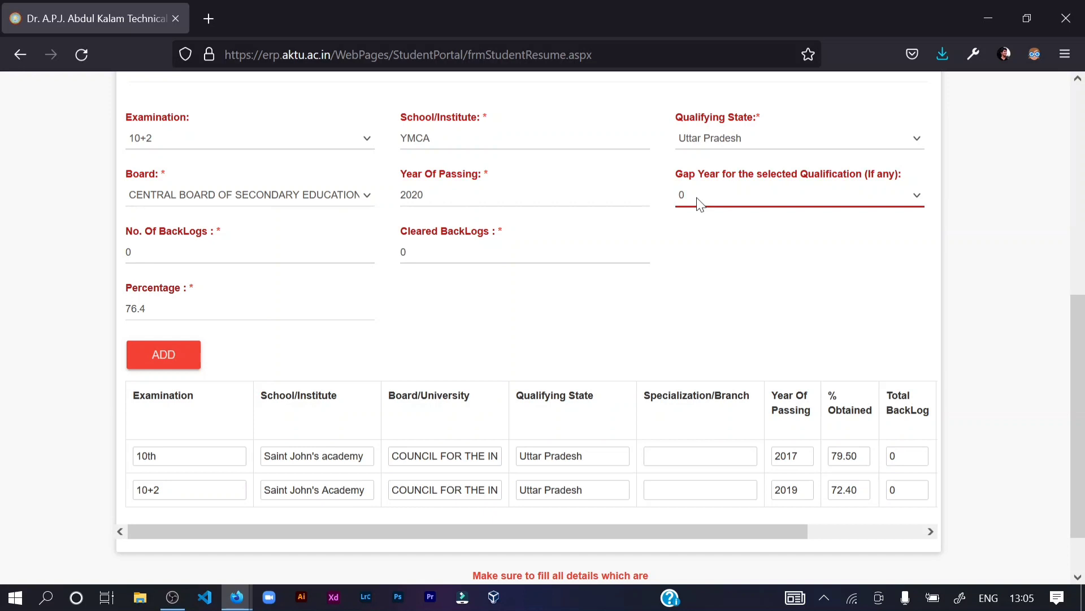
click(699, 201)
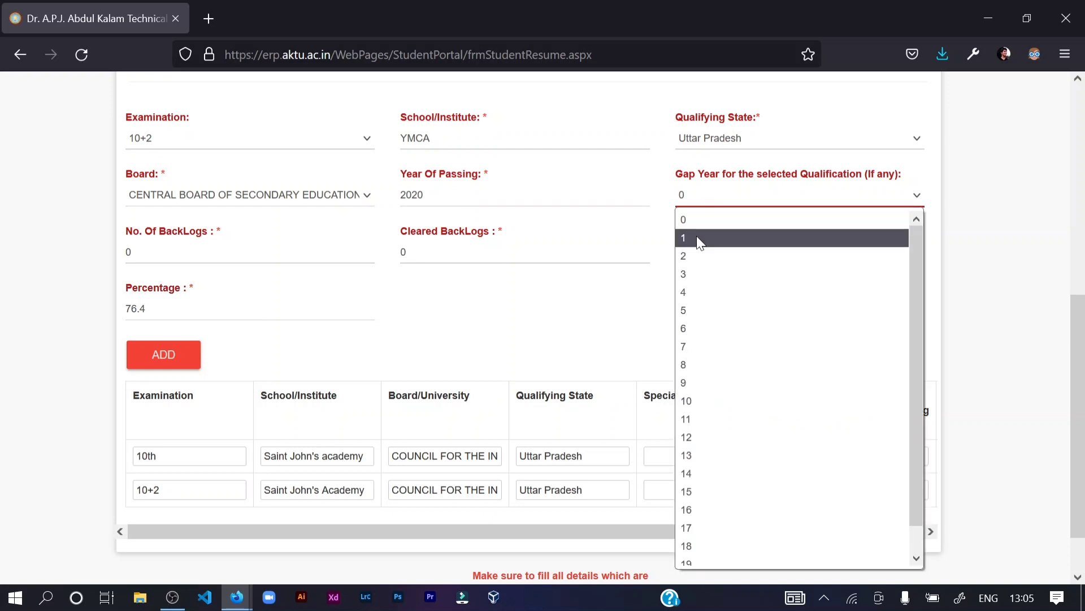
click(635, 297)
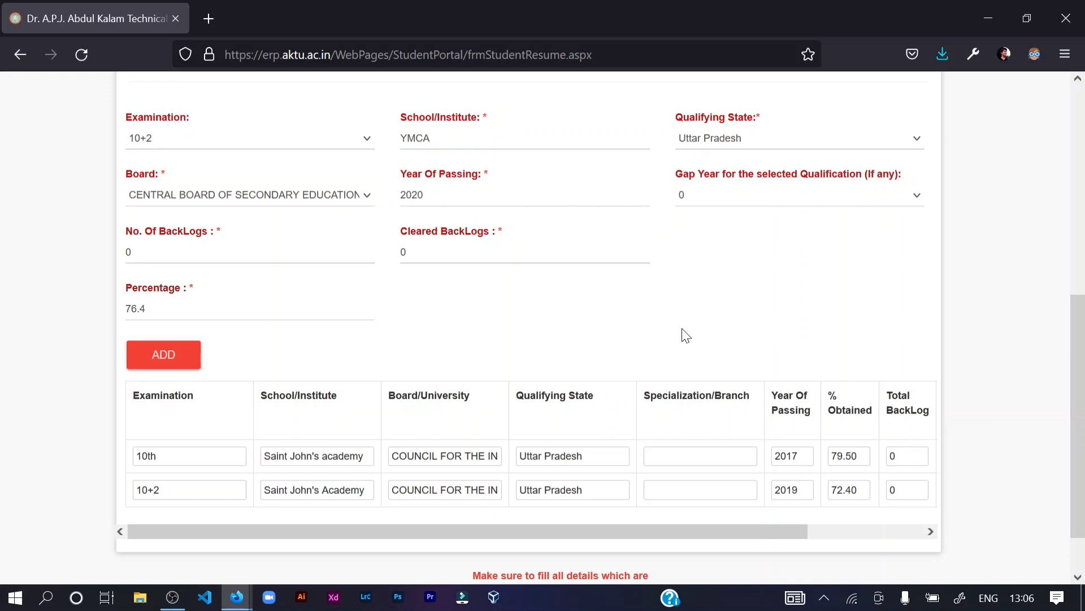
scroll(399, 267, up, 2)
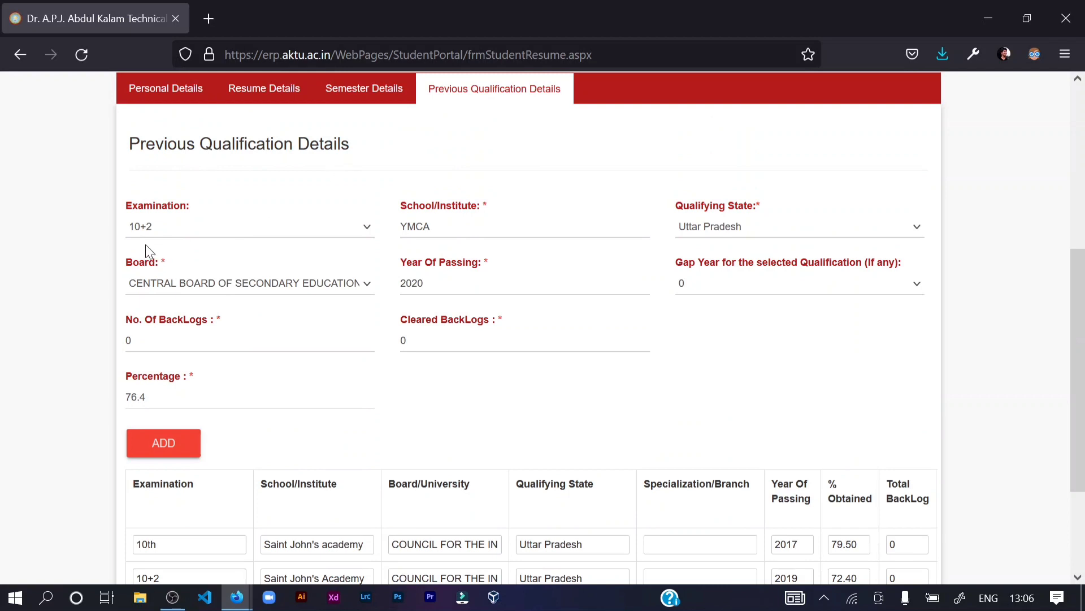
scroll(244, 424, down, 3)
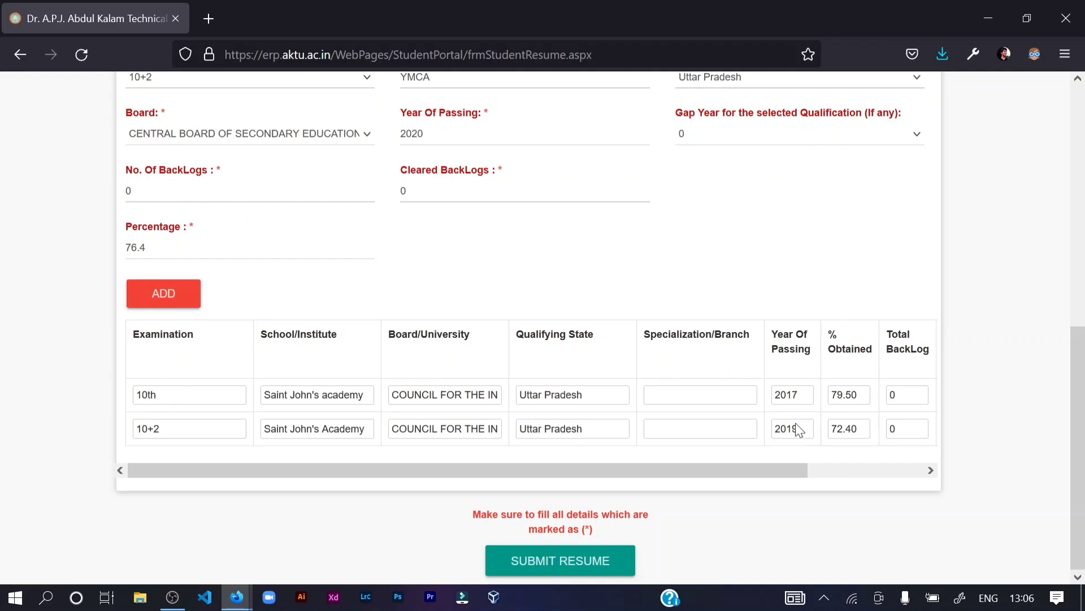
scroll(647, 467, up, 5)
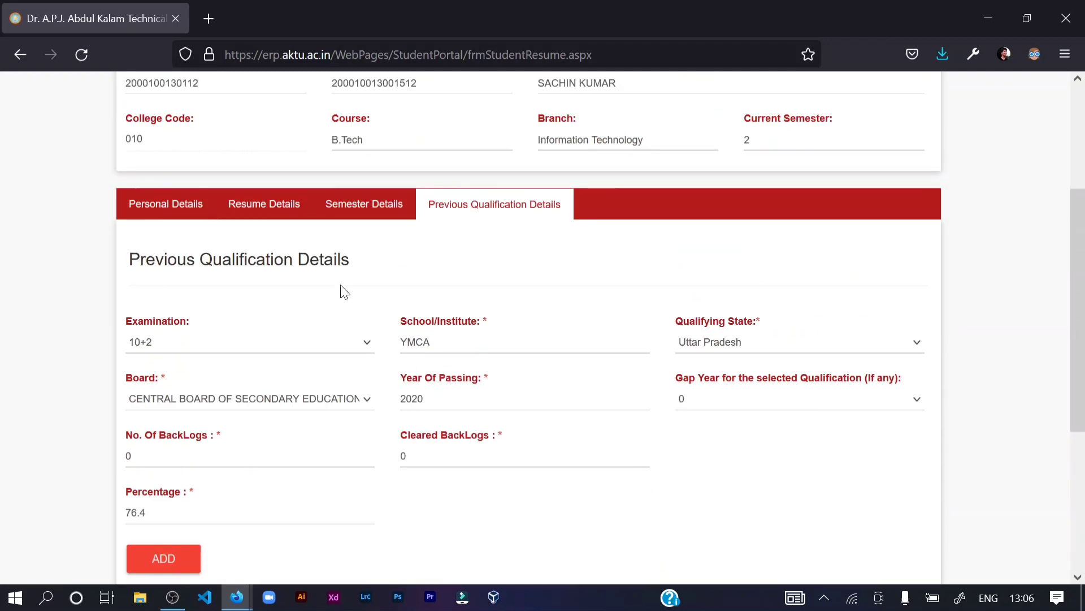
click(183, 210)
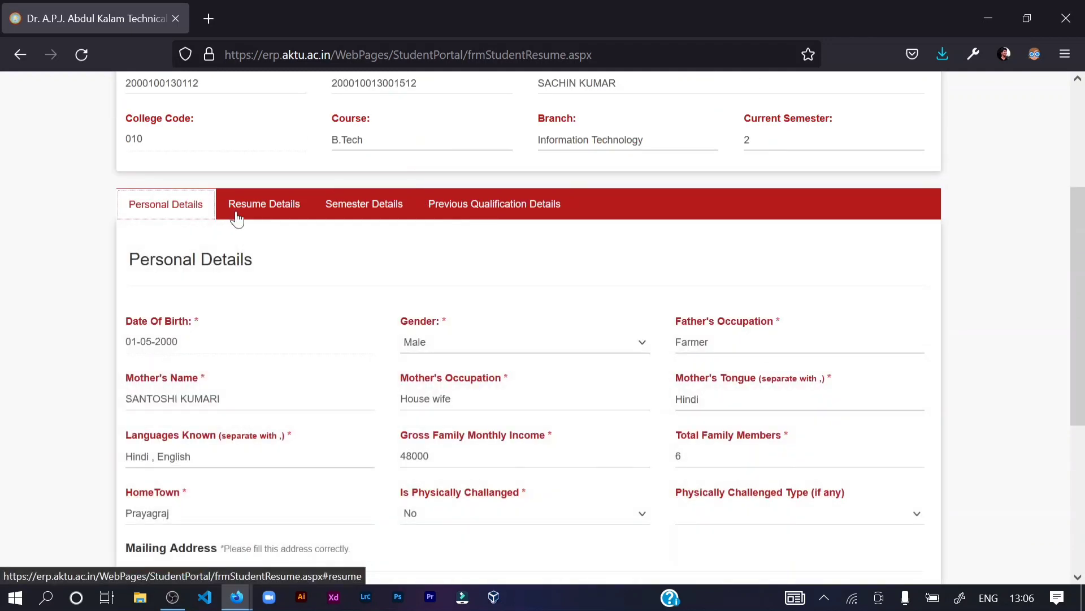
scroll(237, 217, down, 2)
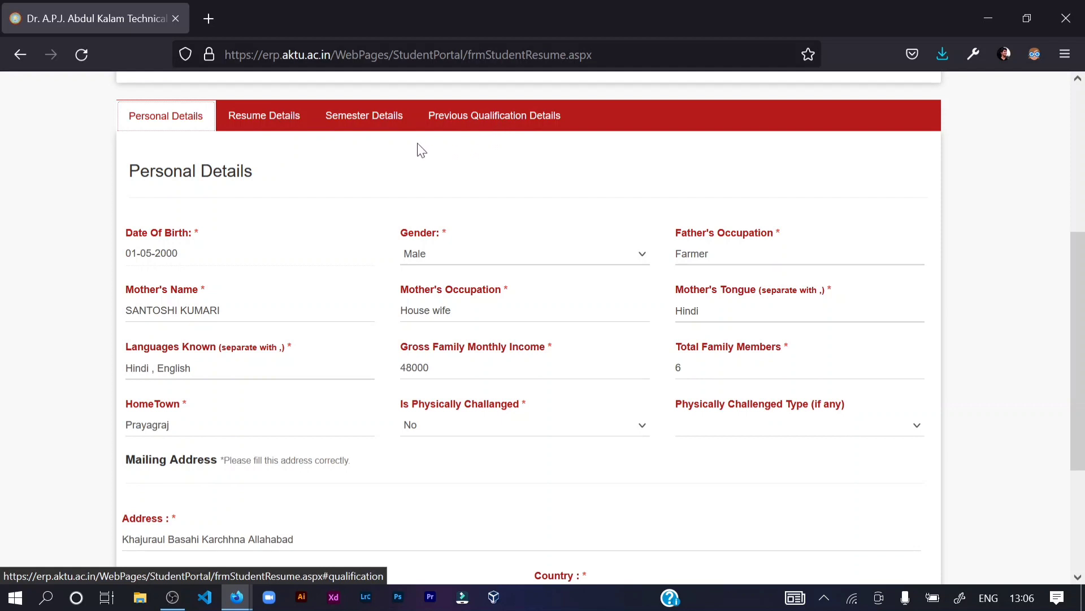
scroll(208, 198, down, 2)
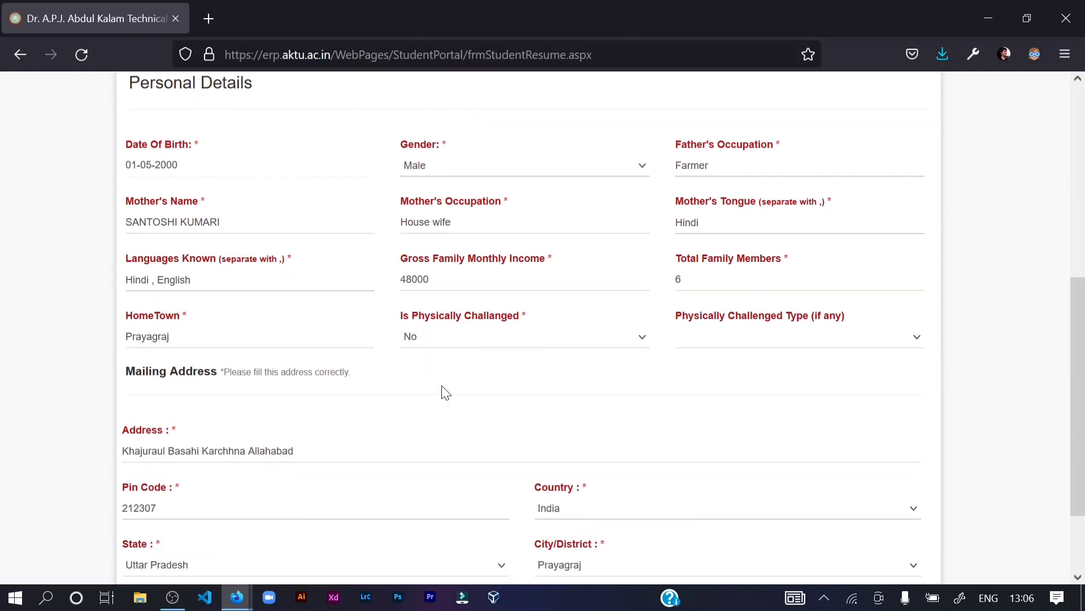
scroll(443, 392, down, 2)
scroll(444, 387, up, 4)
click(497, 121)
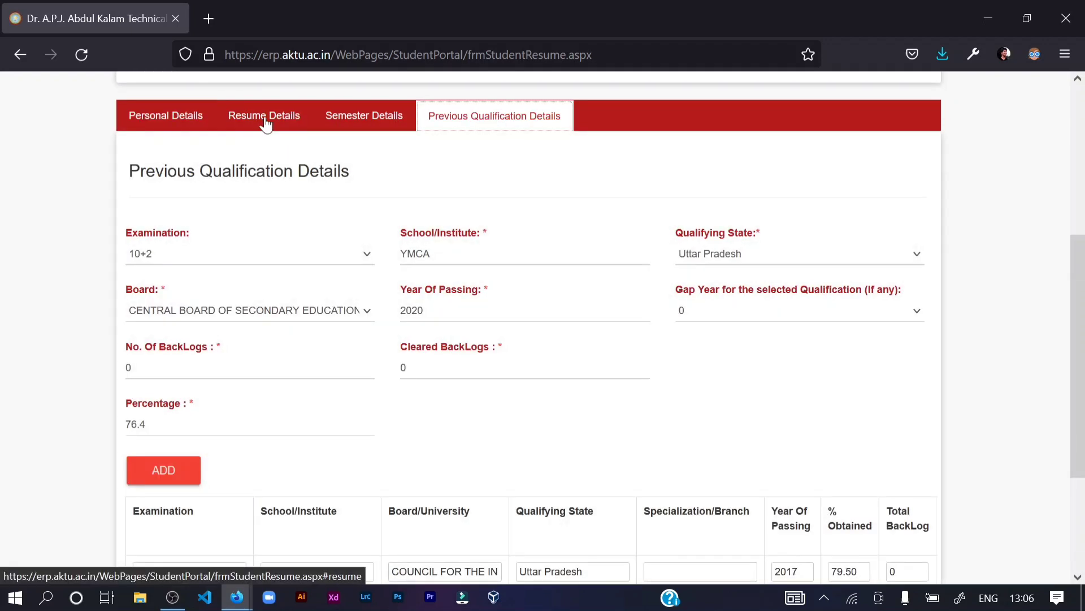
- From the Resume Details section, submit the resume and confirm the 'Are you sure?' prompt
click(267, 121)
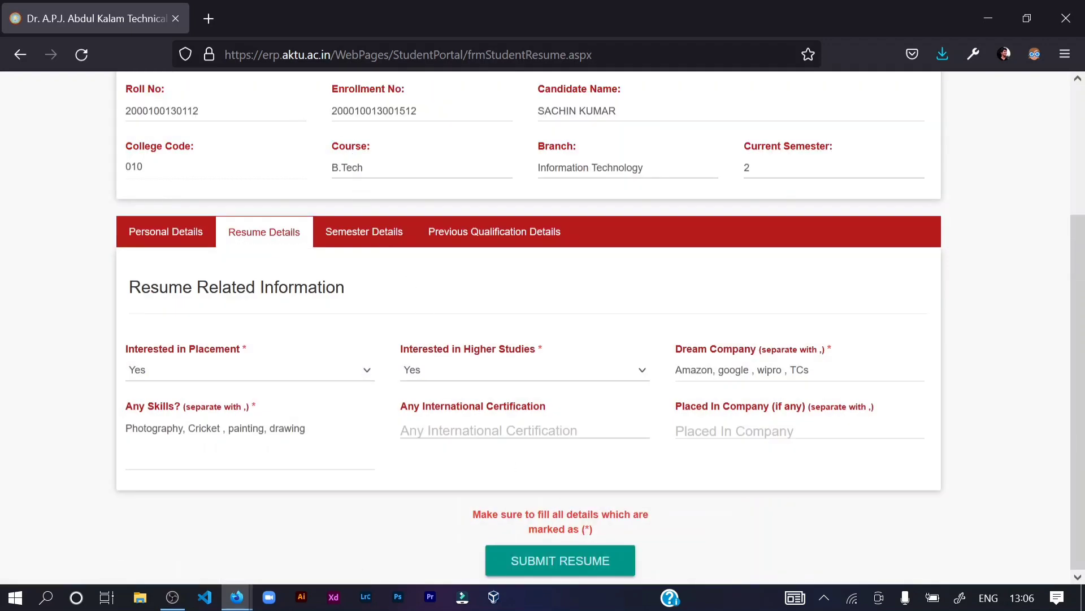
click(543, 573)
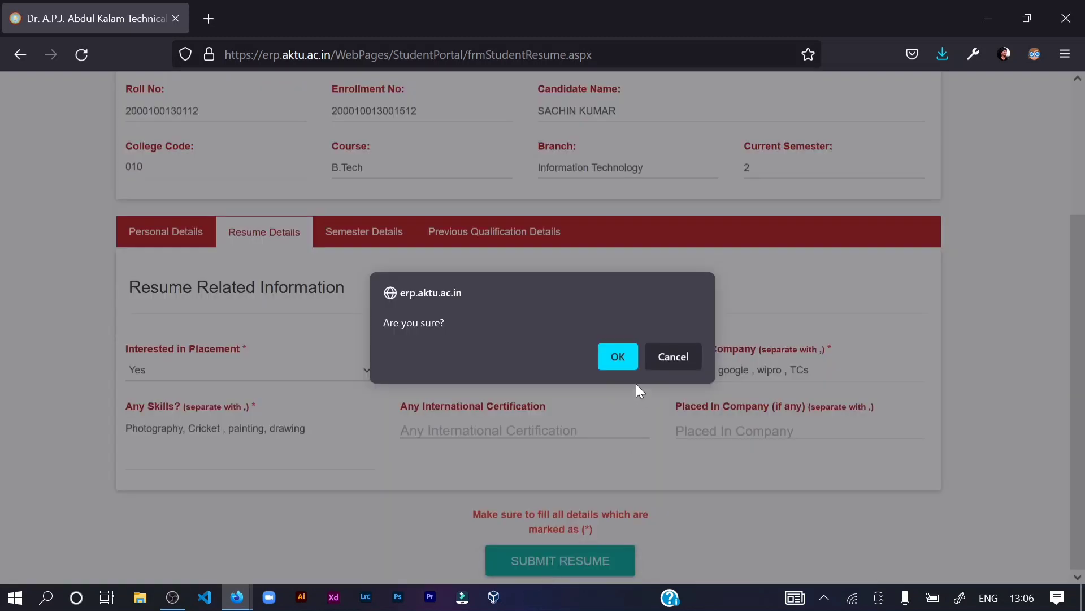
click(618, 355)
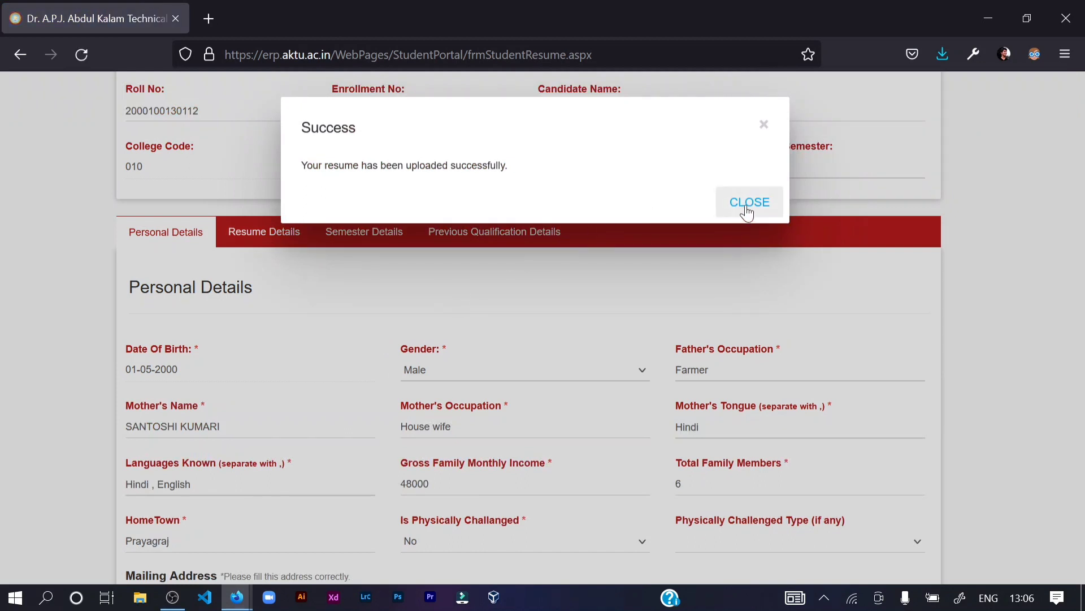
- Close the resume-upload Success message
click(748, 203)
scroll(744, 204, up, 3)
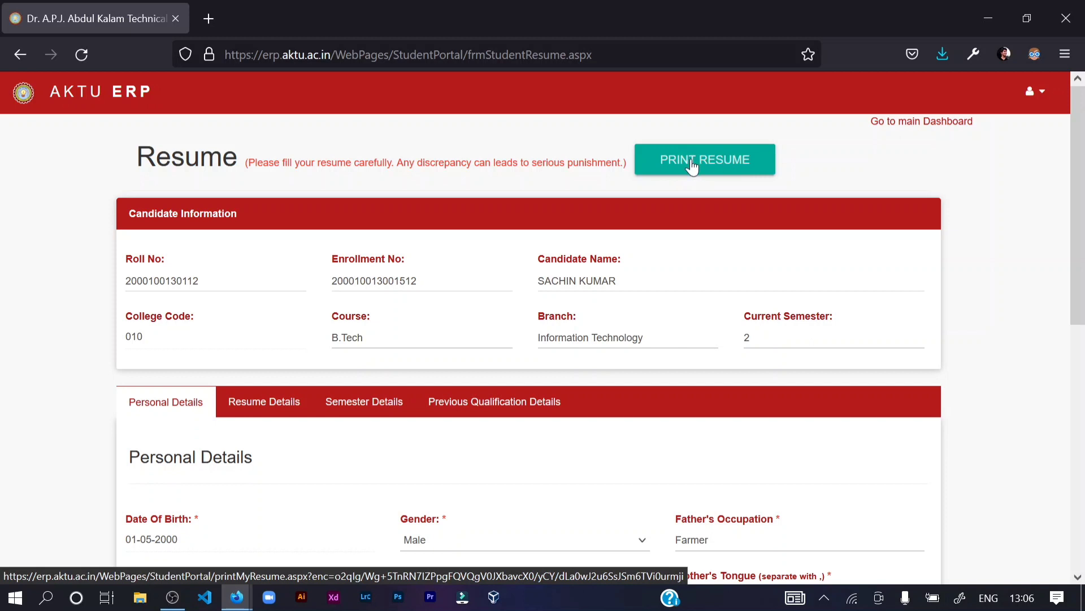
scroll(693, 167, down, 2)
scroll(694, 167, up, 2)
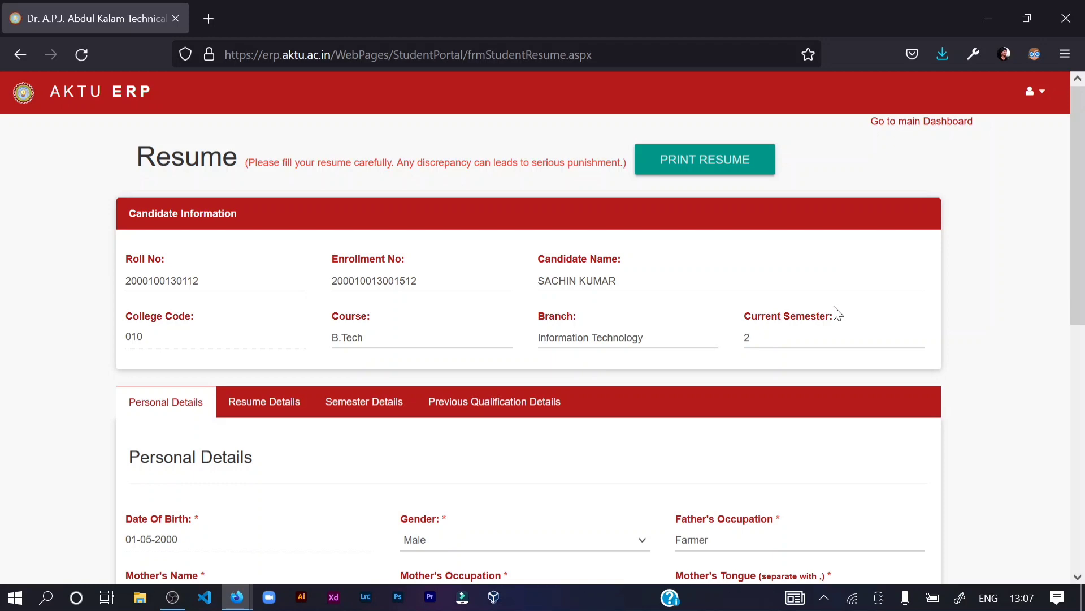
scroll(608, 328, down, 4)
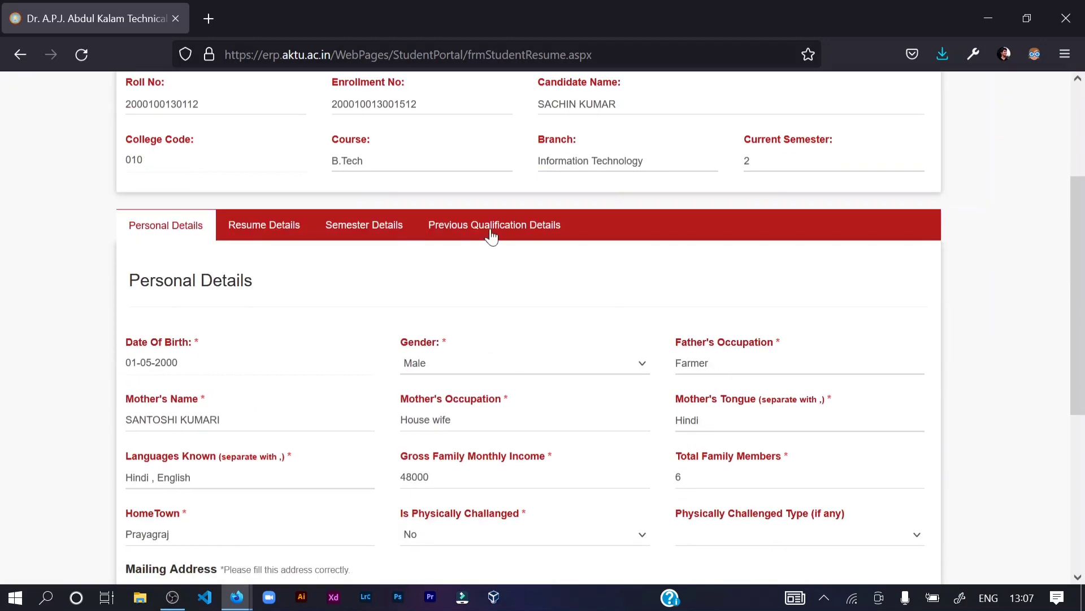
- Show Previous Qualification Details, listing the 2017 10th and 2019 10+2 rows
click(491, 234)
scroll(540, 365, down, 6)
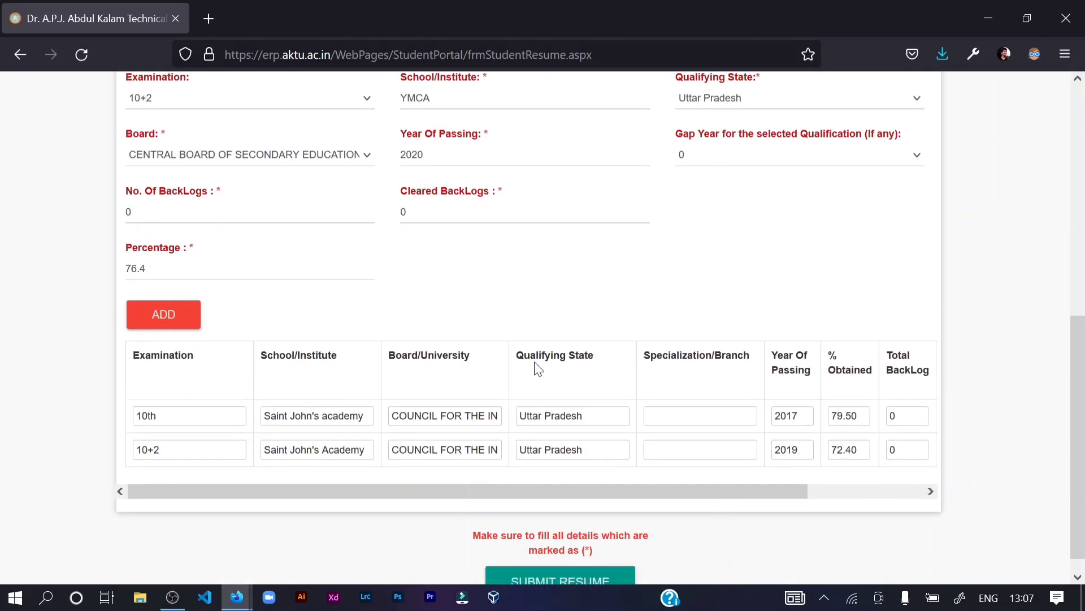
scroll(537, 369, up, 10)
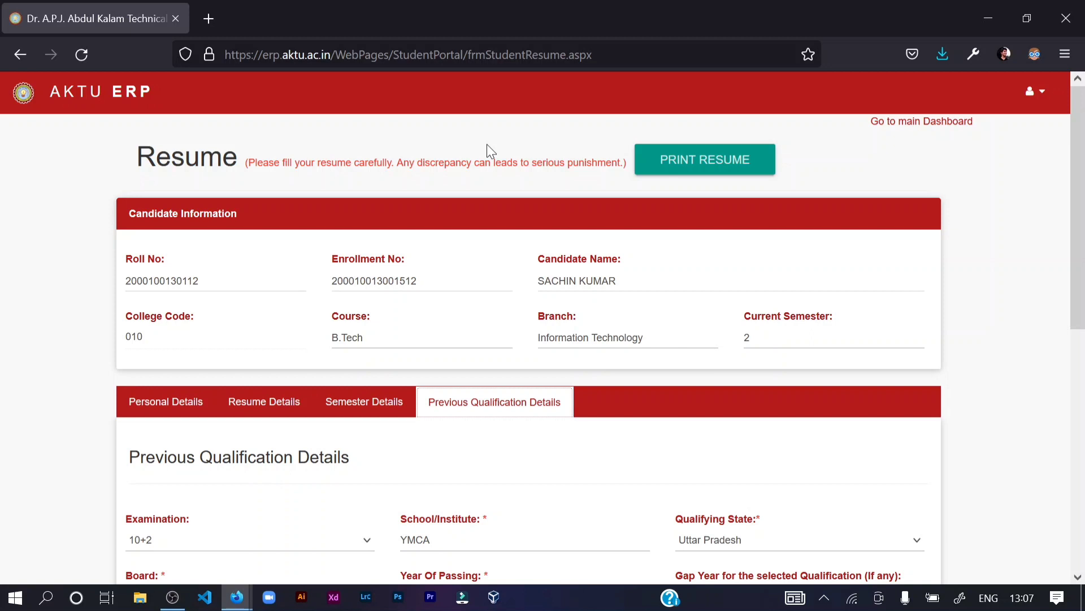
- Return to the main student dashboard and close the Important Notifications popup
click(911, 122)
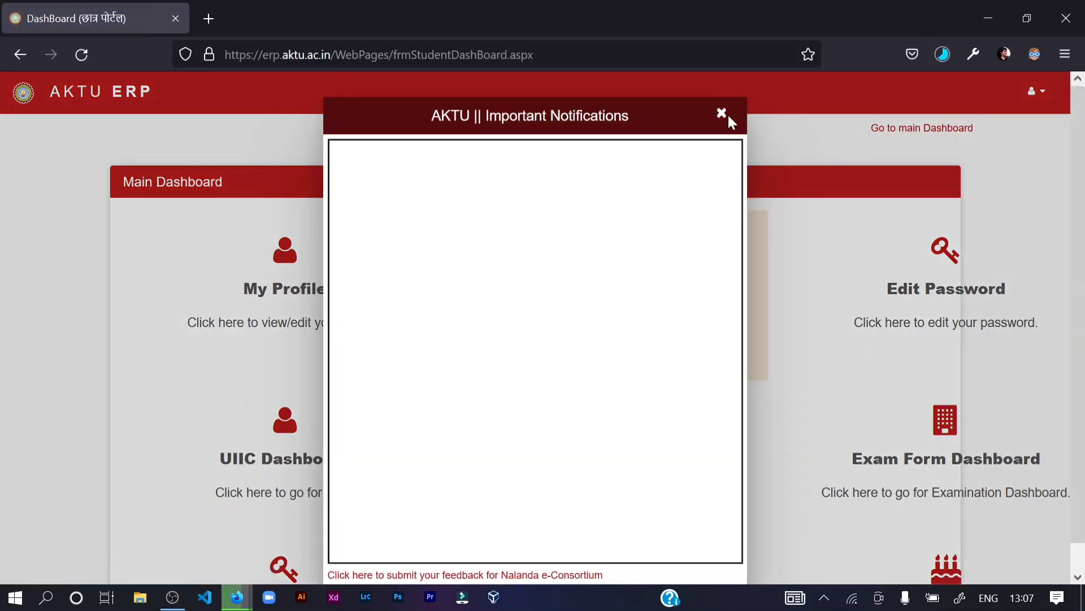
click(722, 115)
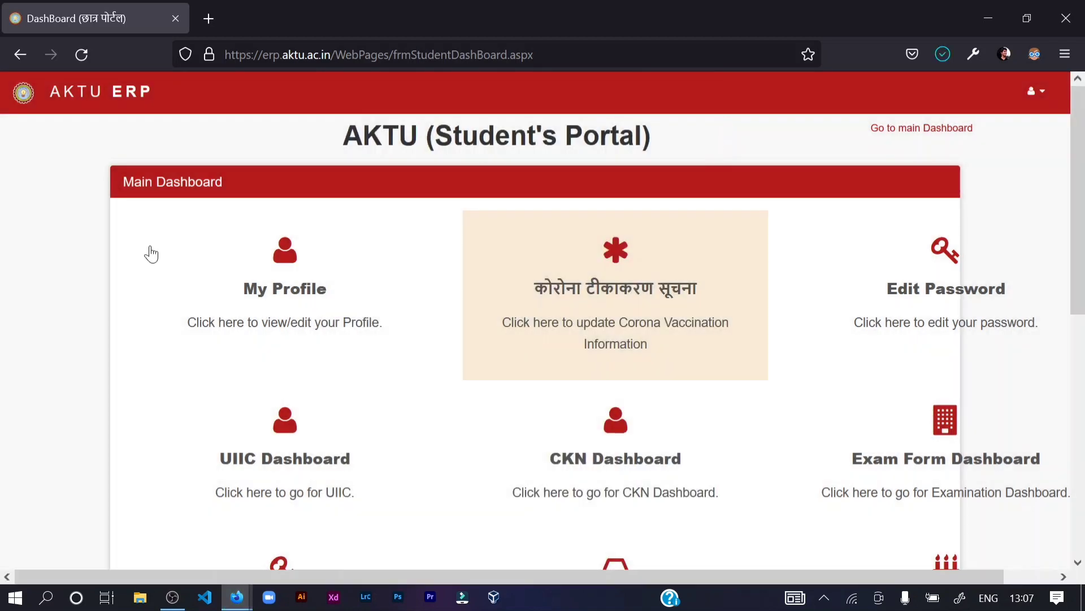
scroll(155, 271, down, 3)
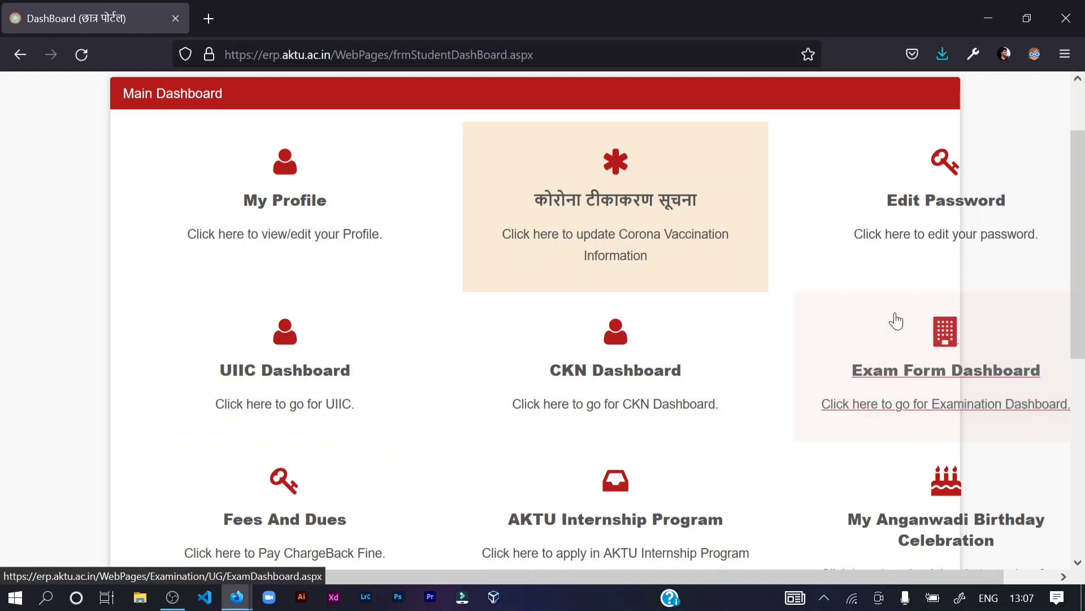
- Open the Examination Form Dashboard and launch the Exam Form Even 2020-21 with Go
click(985, 374)
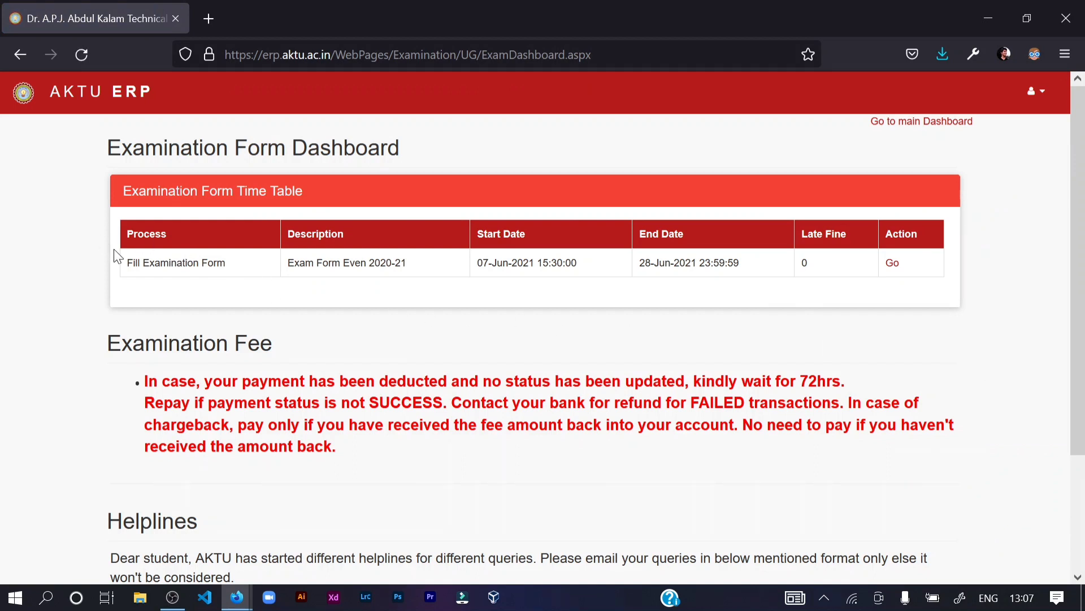
drag(124, 263, 852, 249)
click(921, 274)
drag(885, 235, 921, 234)
click(921, 234)
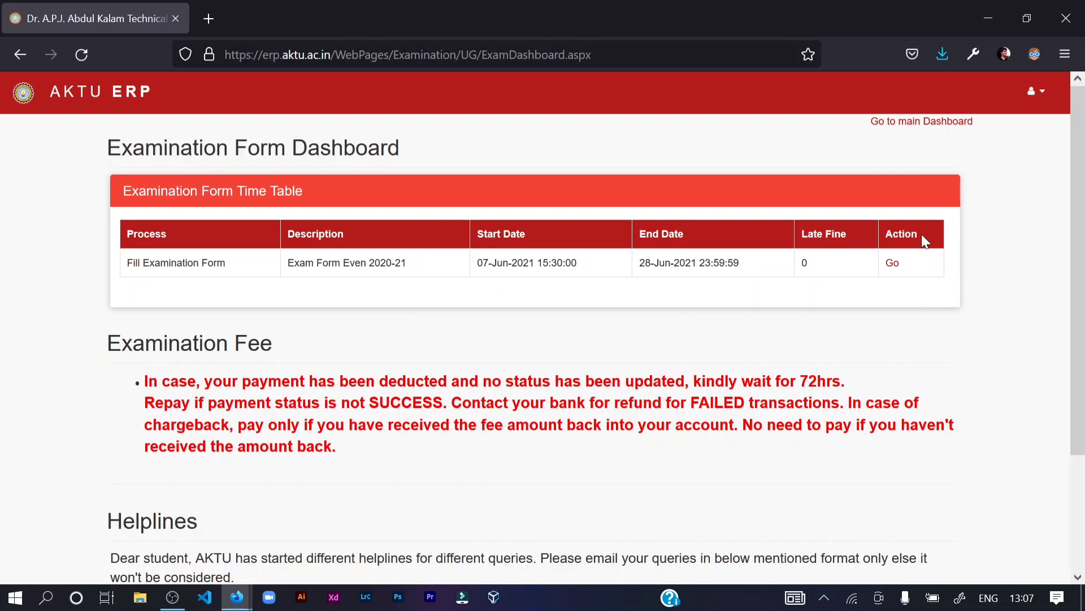
click(892, 264)
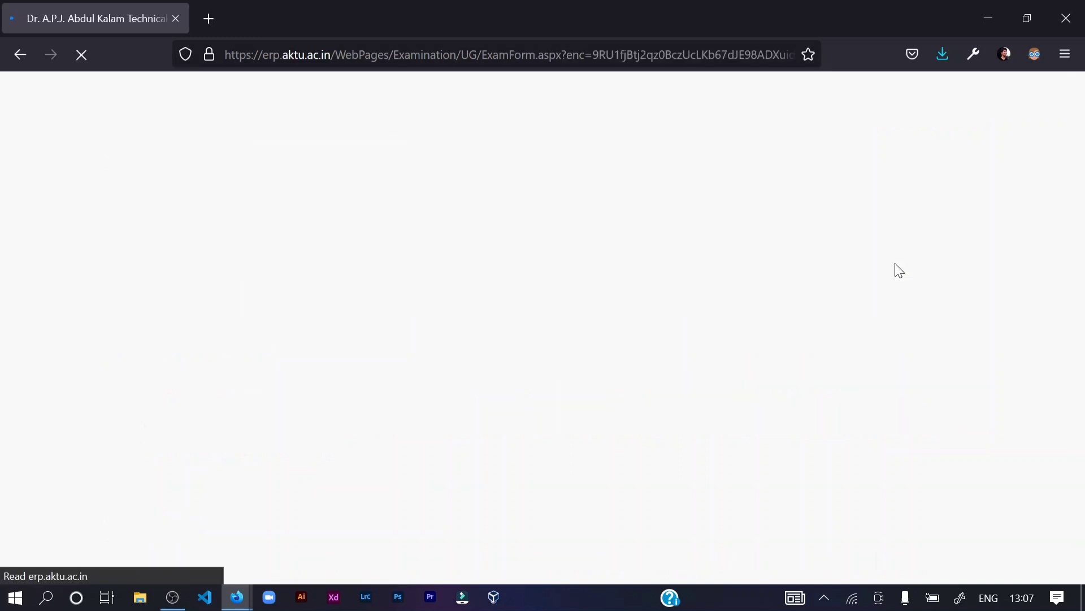
- Review the address dropdowns, keeping State, City/District Prayagraj and Country India unchanged
scroll(552, 305, down, 3)
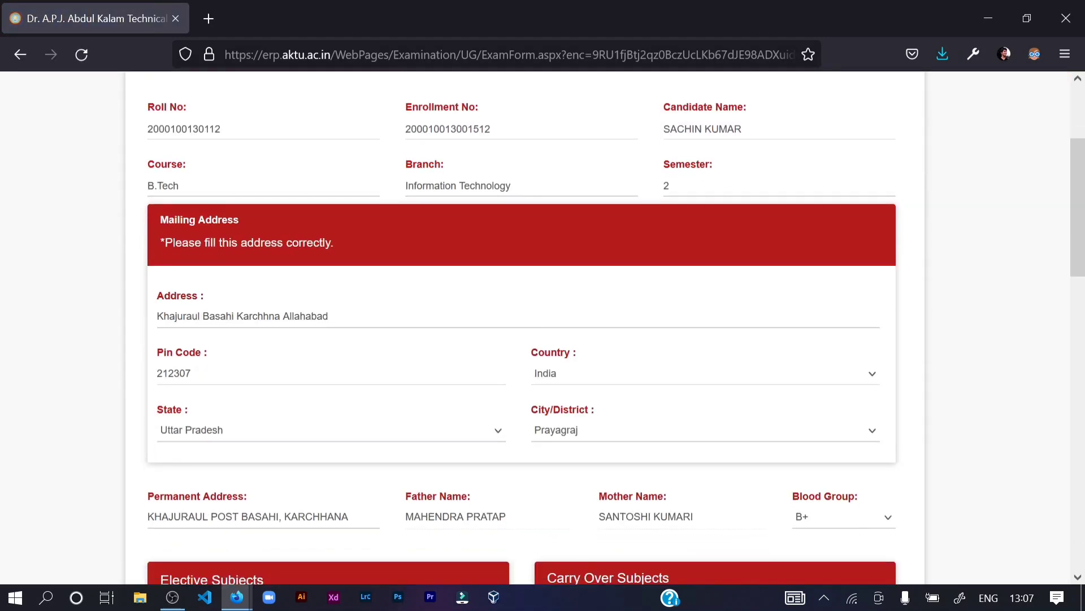
scroll(303, 253, up, 3)
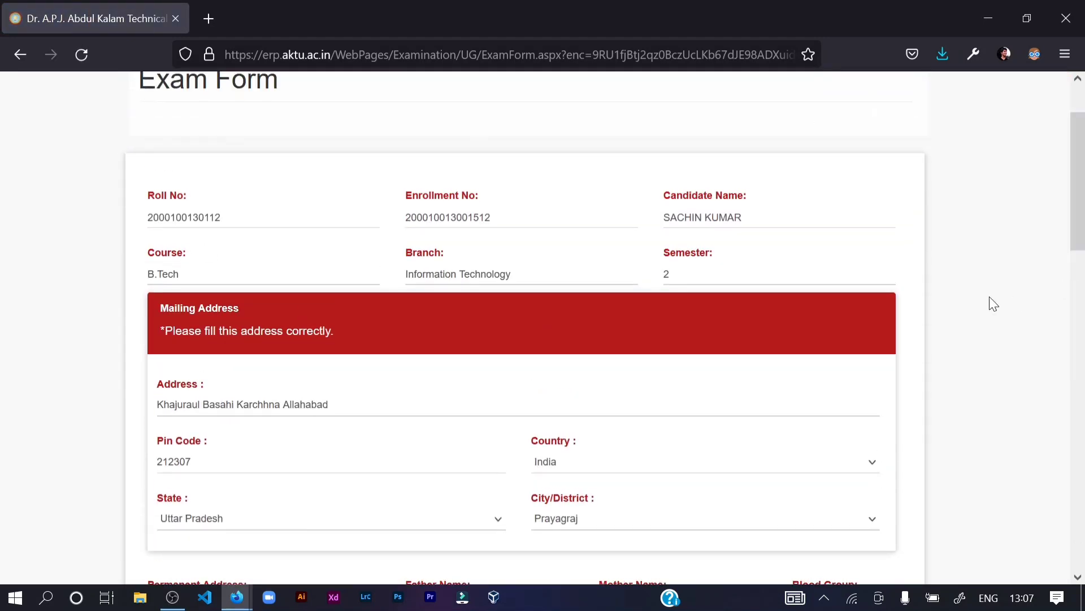
scroll(993, 304, down, 3)
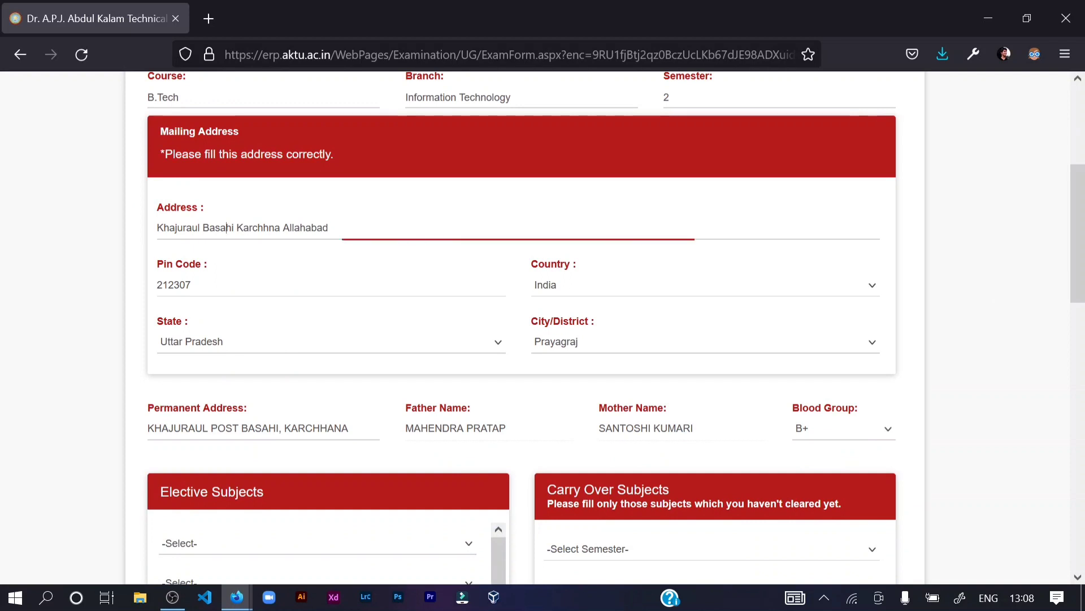
click(215, 340)
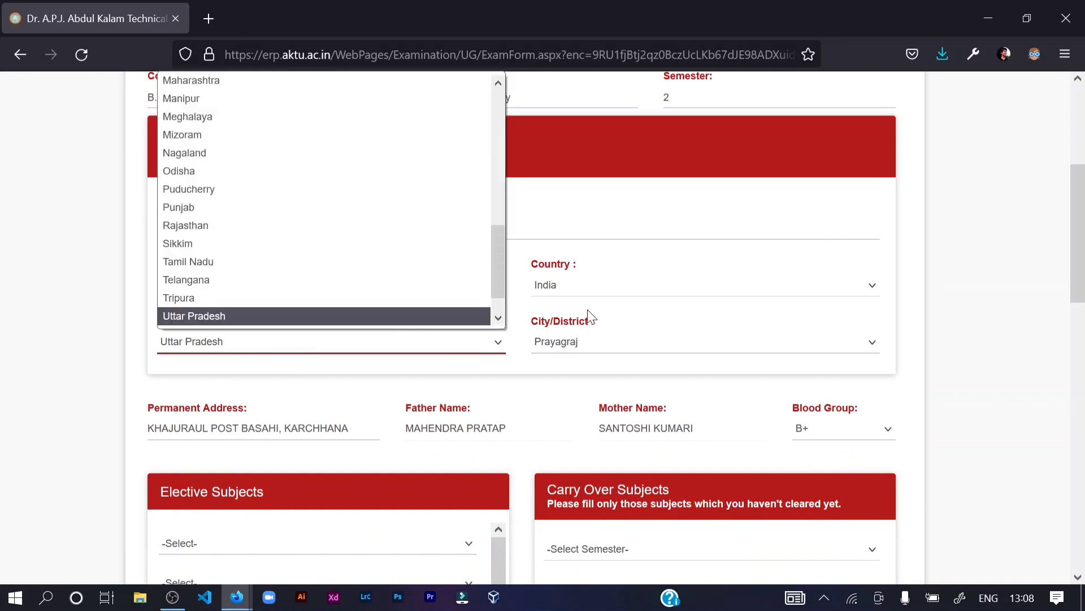
click(617, 347)
click(546, 345)
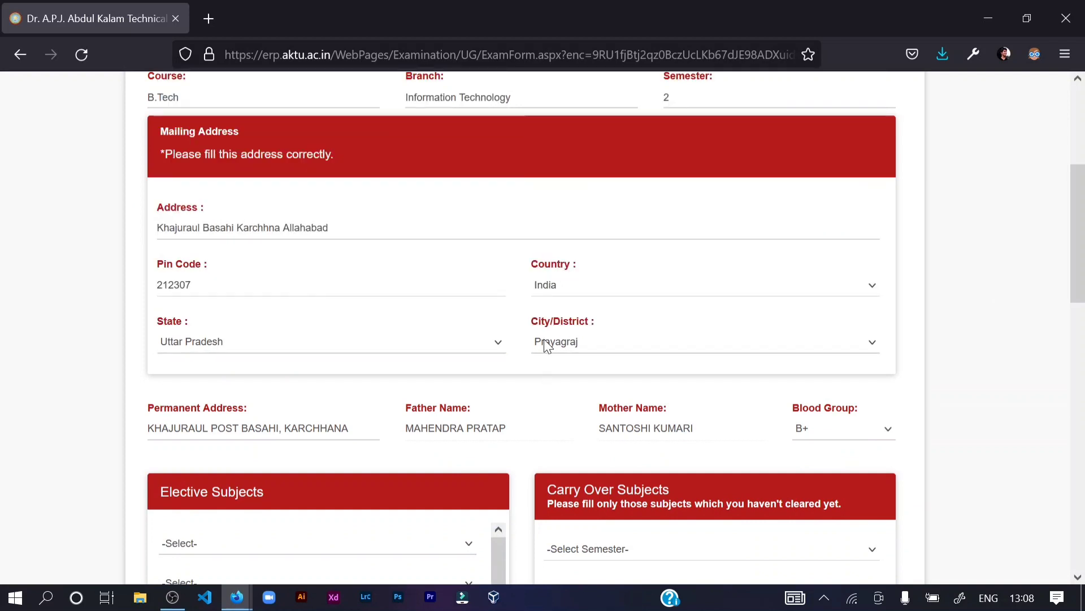
click(548, 292)
click(121, 175)
- Check the Roll No, Branch and enrollment values; permanent address and father name fields stay read-only
scroll(147, 170, up, 2)
scroll(175, 169, up, 1)
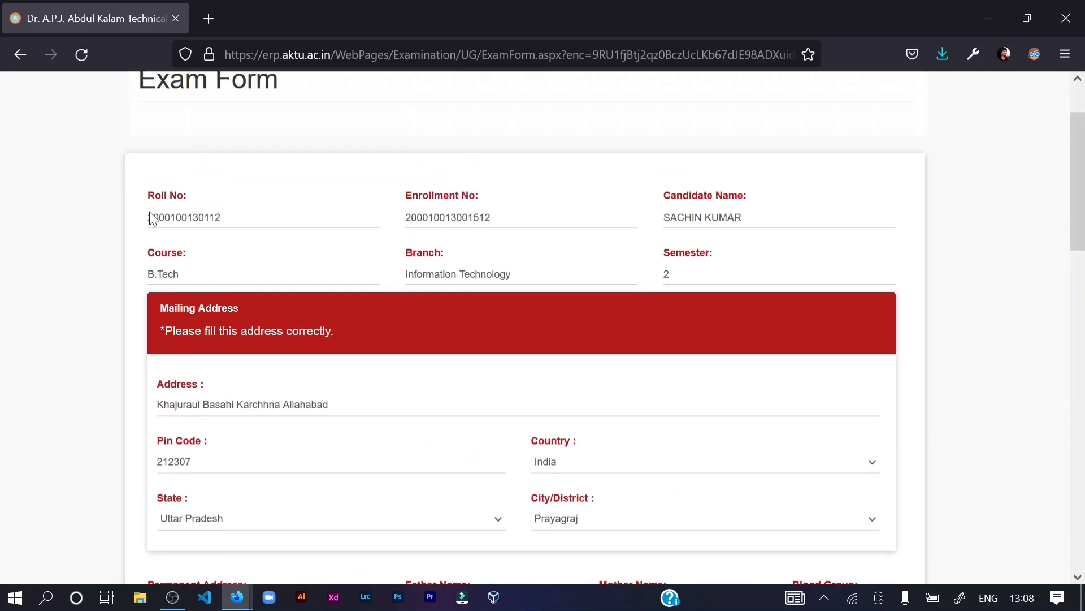
drag(148, 217, 223, 218)
click(223, 219)
drag(407, 274, 524, 279)
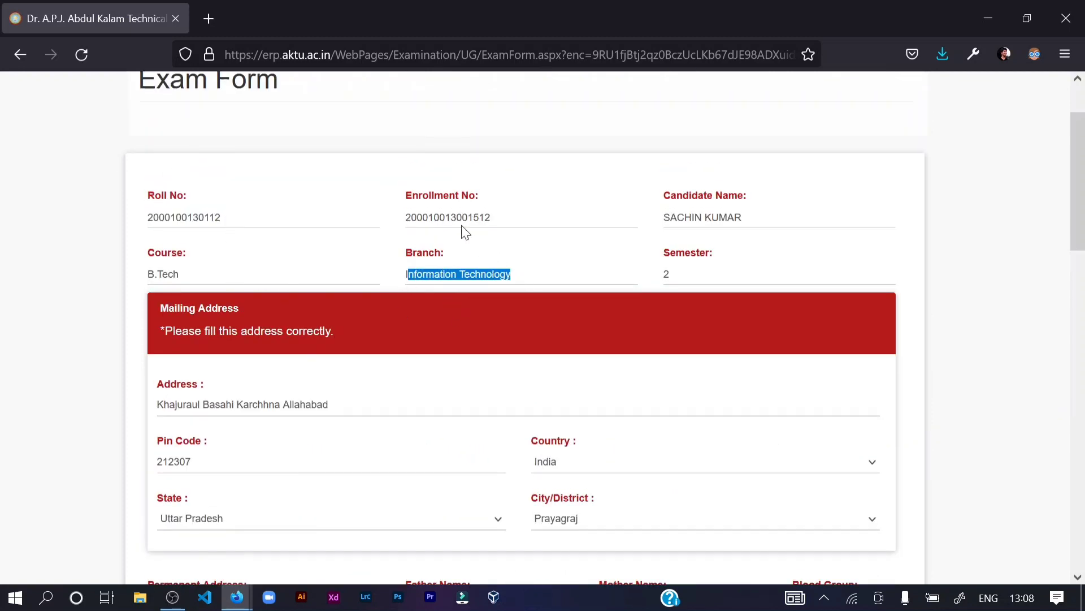
drag(457, 218, 485, 217)
scroll(638, 293, down, 6)
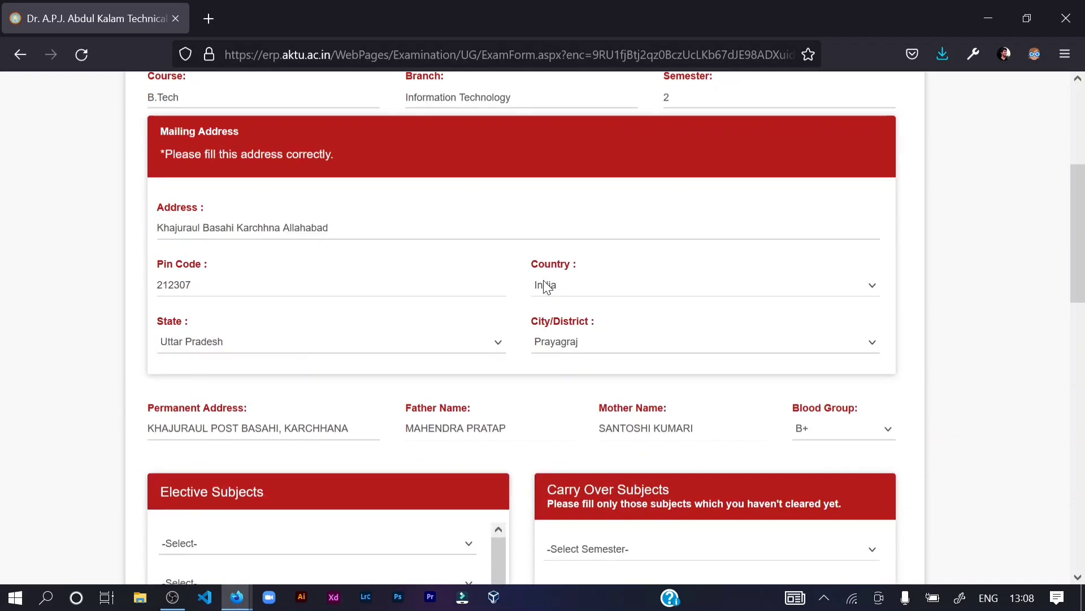
click(217, 251)
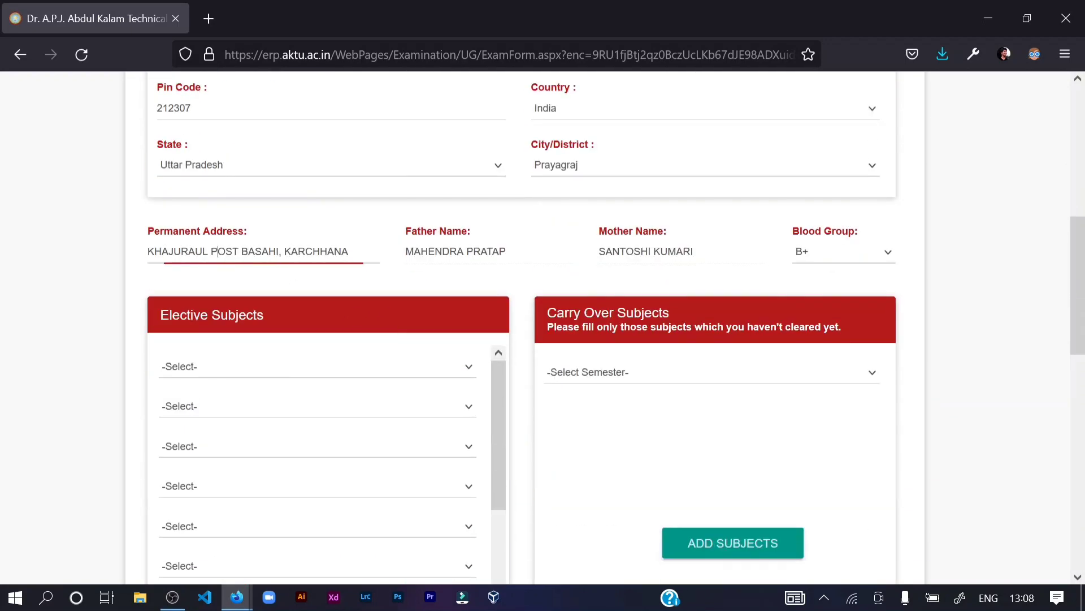
click(475, 251)
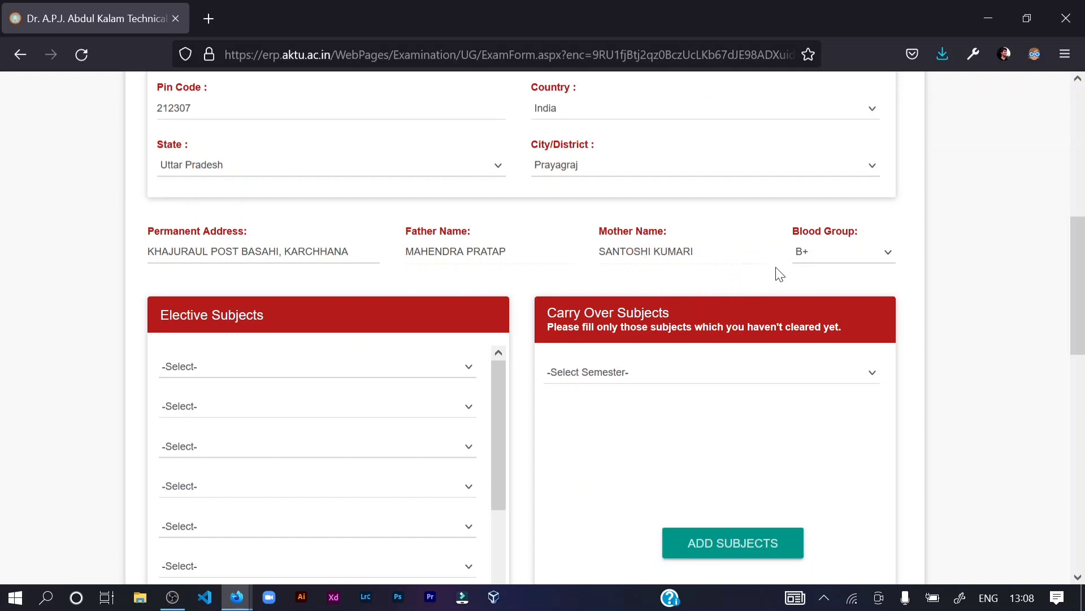
- Review Blood Group options keeping B+, then move down to Elective Subjects
click(819, 253)
click(966, 248)
scroll(966, 249, down, 1)
scroll(266, 332, down, 2)
scroll(9, 260, down, 1)
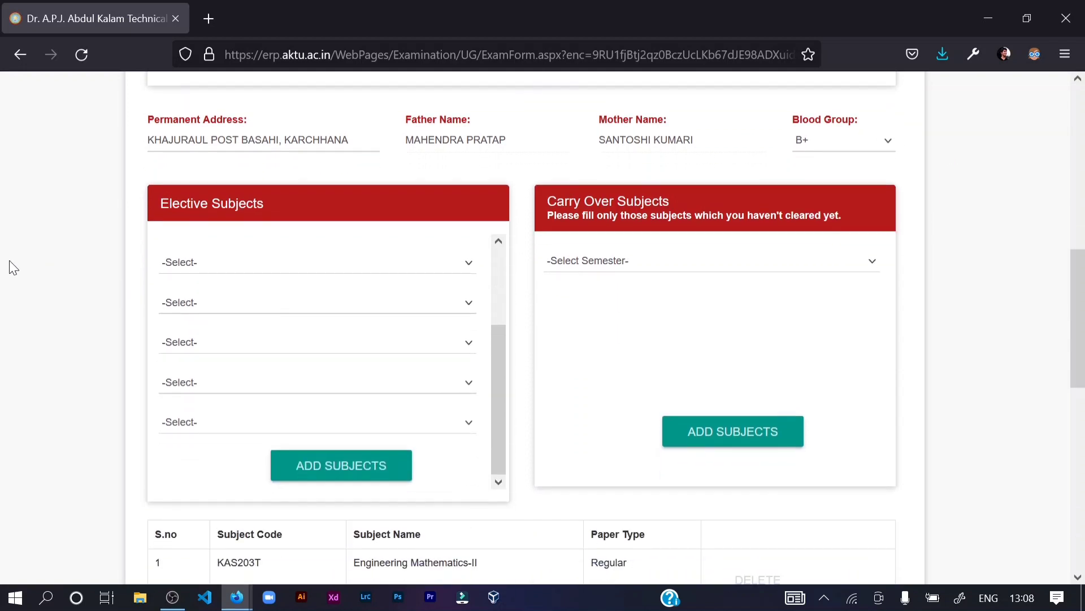
scroll(236, 268, up, 2)
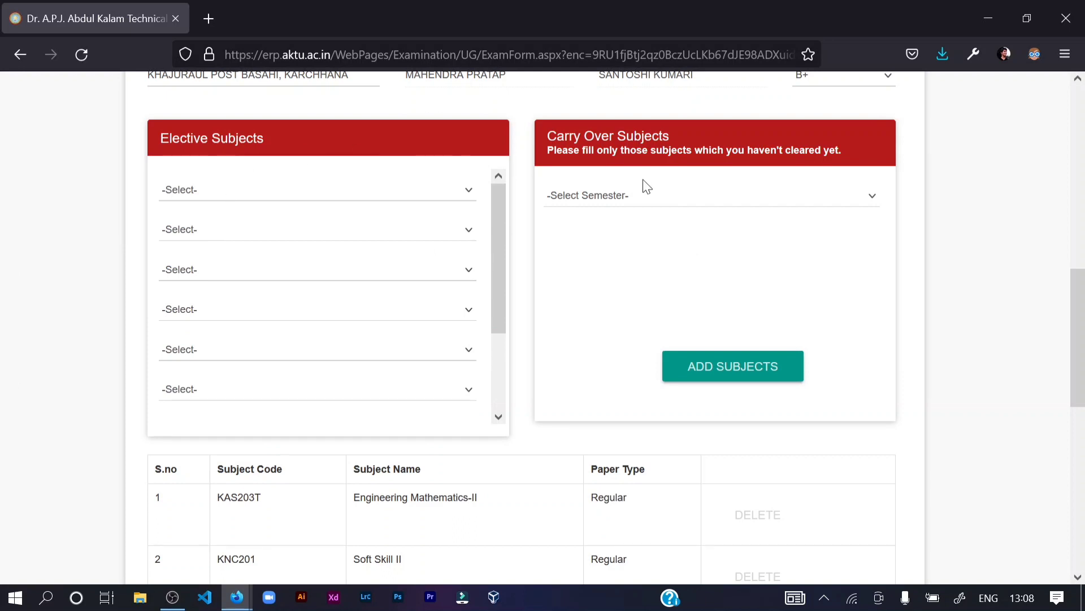
scroll(621, 226, down, 2)
scroll(596, 243, up, 2)
click(439, 184)
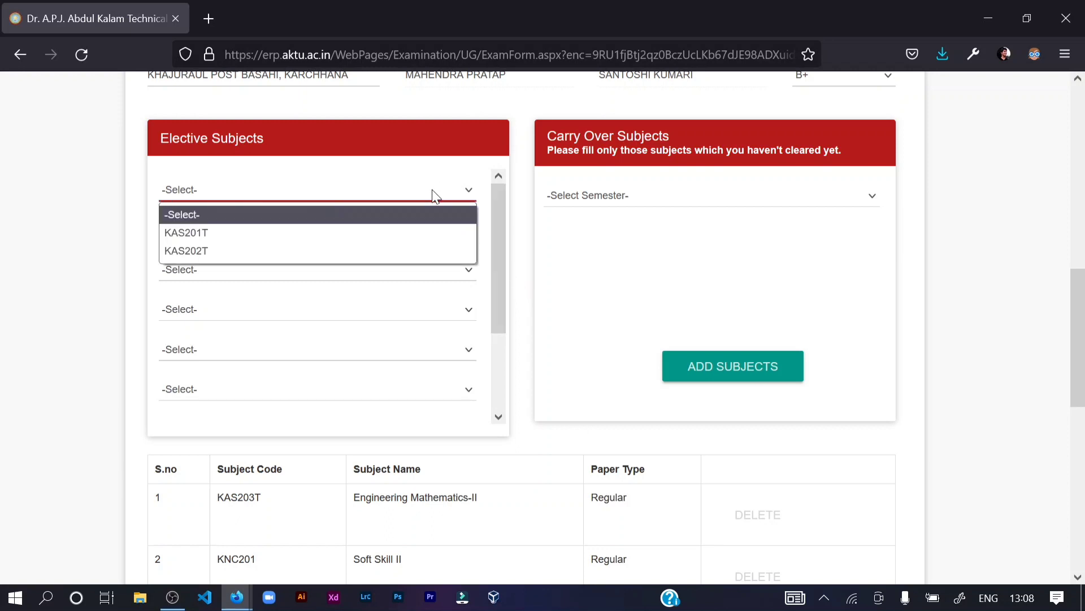
click(432, 190)
click(434, 191)
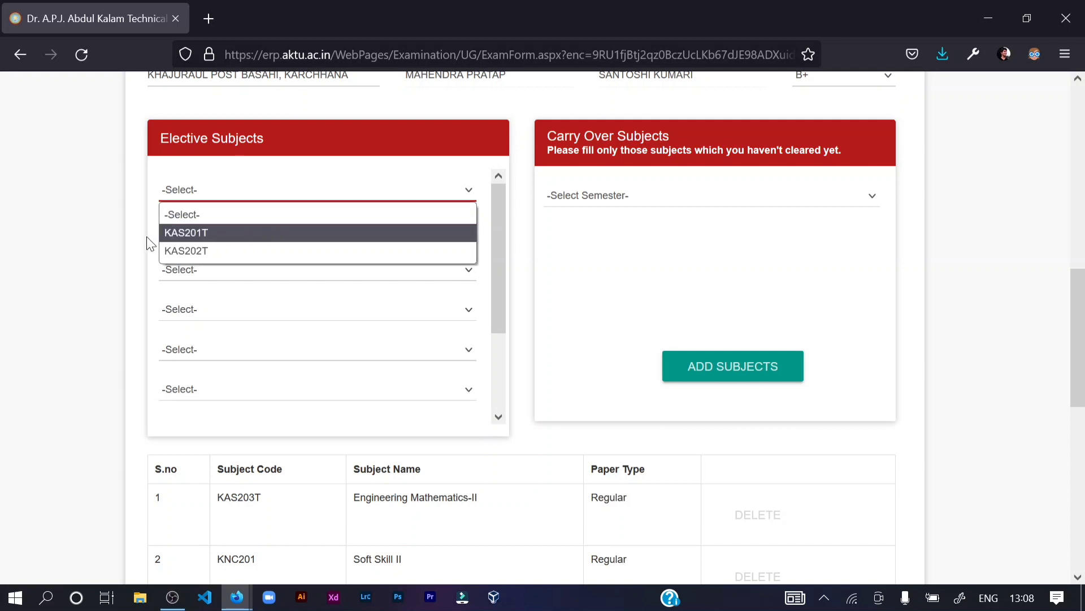
click(205, 257)
click(200, 233)
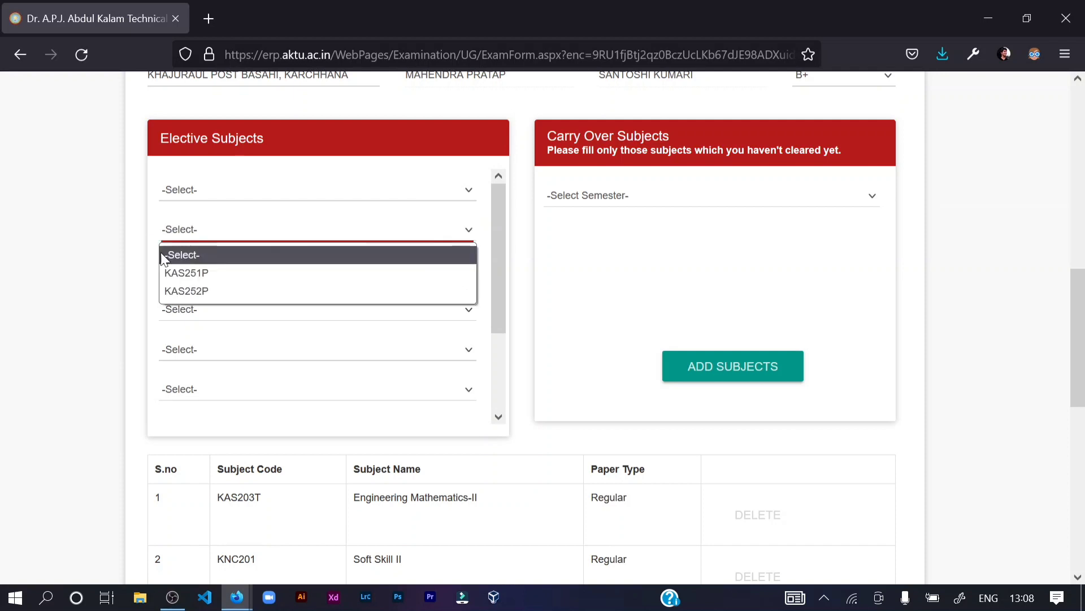
click(133, 258)
click(187, 270)
click(135, 273)
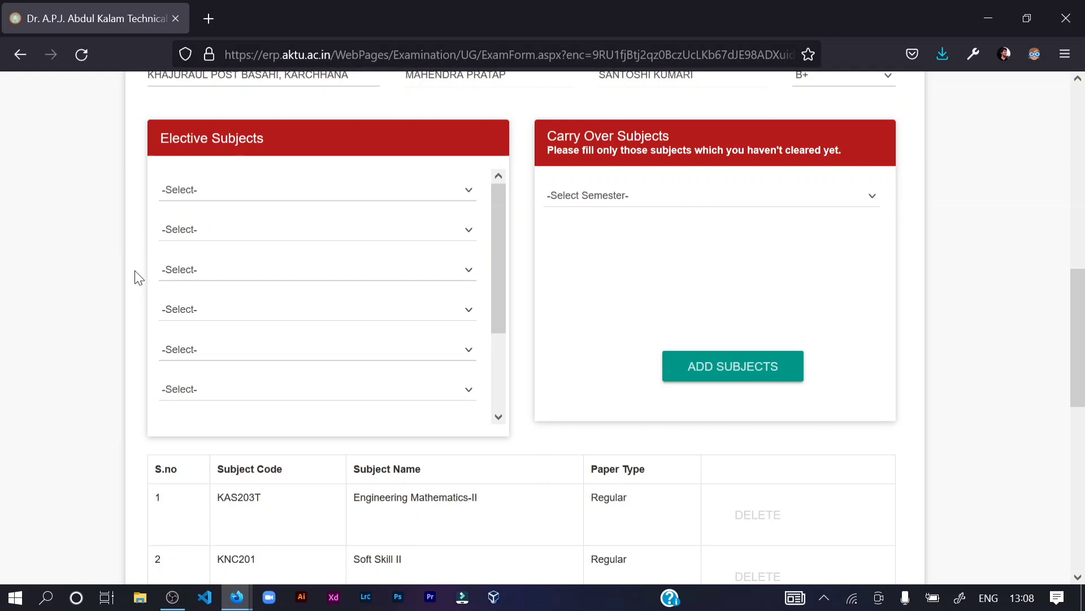
click(174, 311)
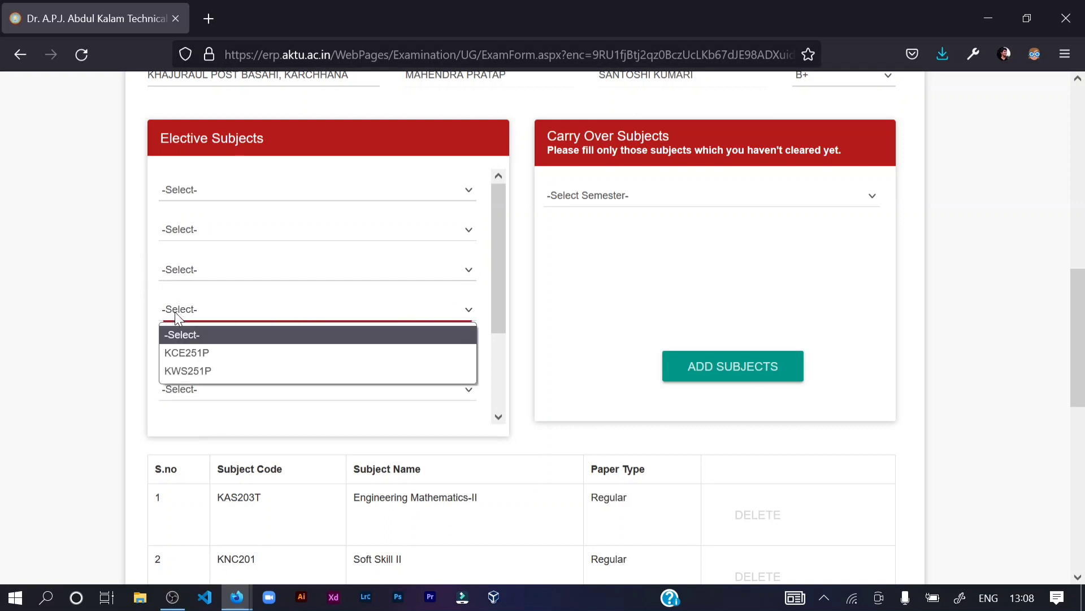
click(123, 311)
click(173, 351)
click(125, 355)
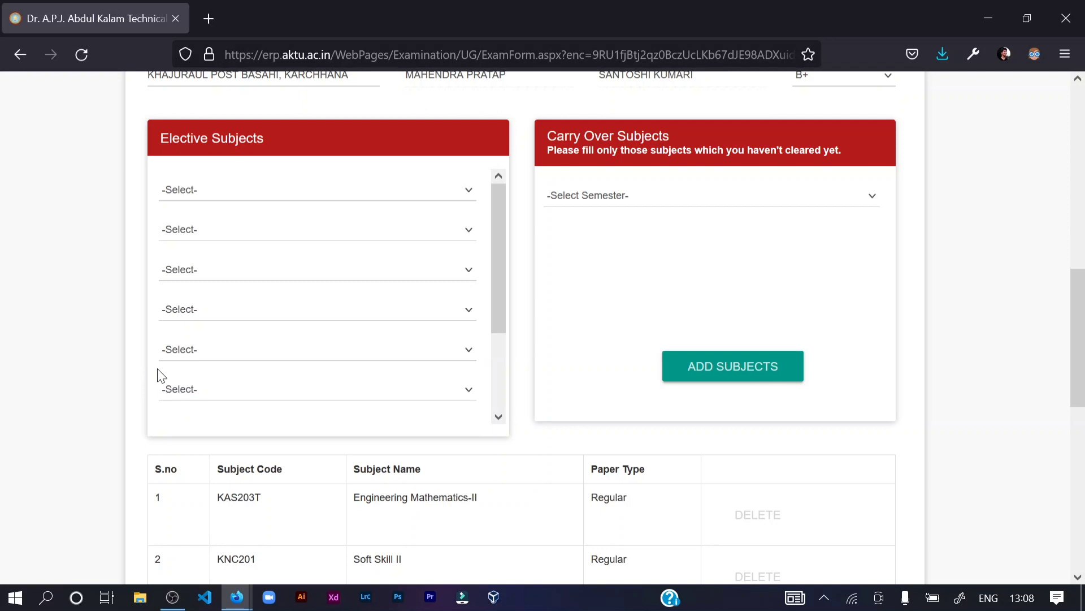
scroll(259, 390, down, 1)
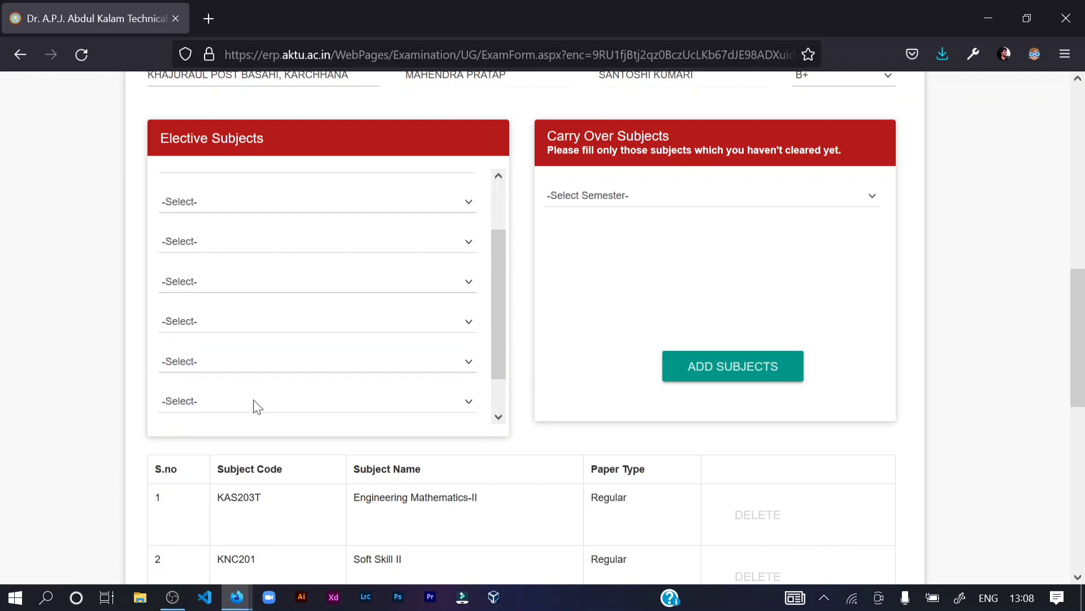
scroll(84, 463, down, 2)
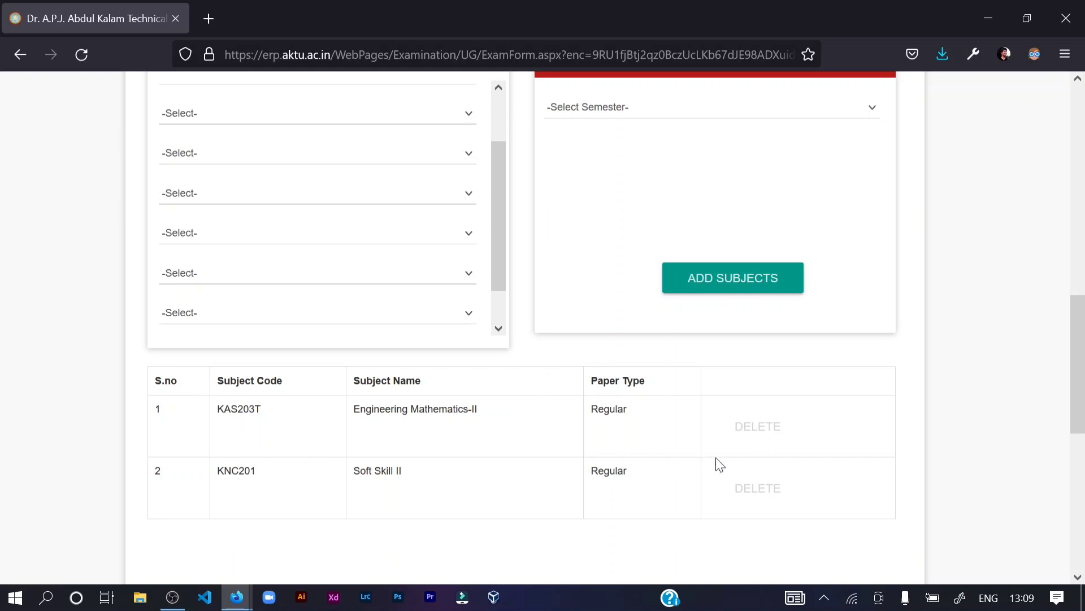
scroll(816, 448, up, 3)
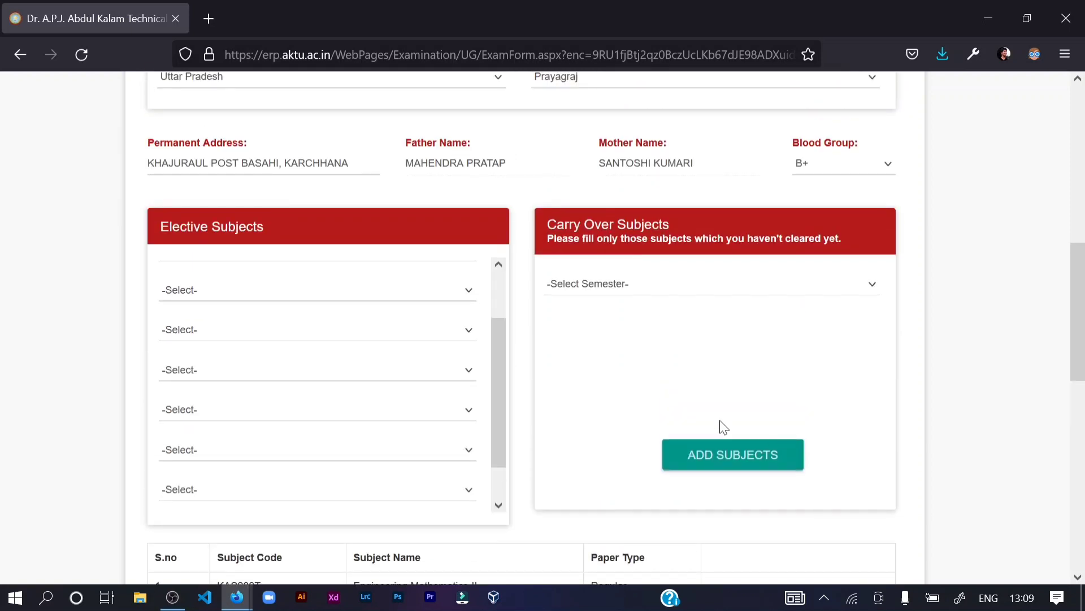
scroll(335, 376, up, 1)
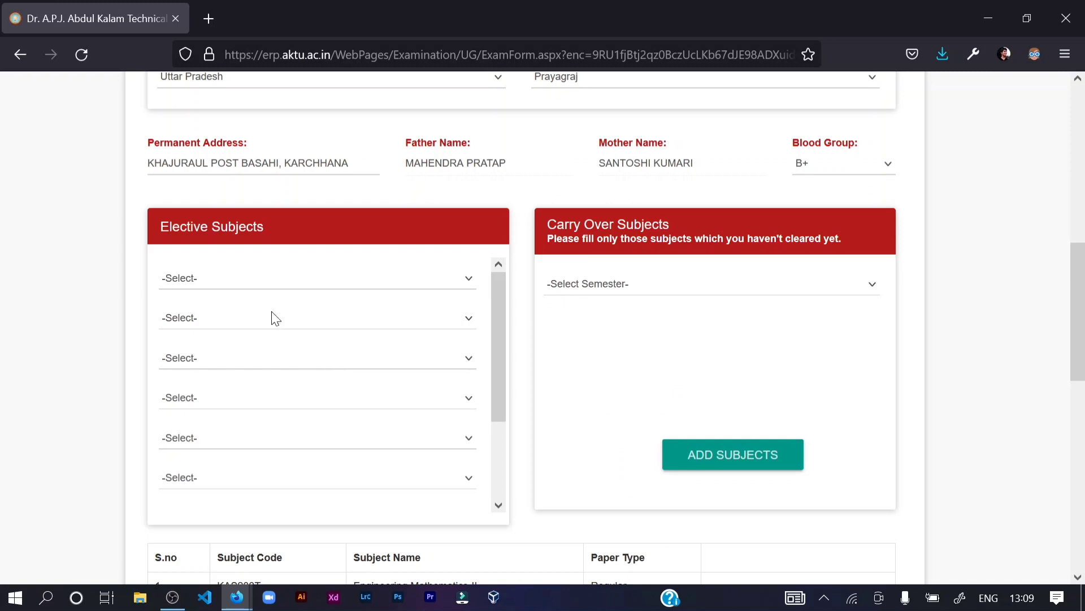
- Fill the first four elective slots with KAS201T, KAS251P, KCS251P and KCE251P
click(247, 275)
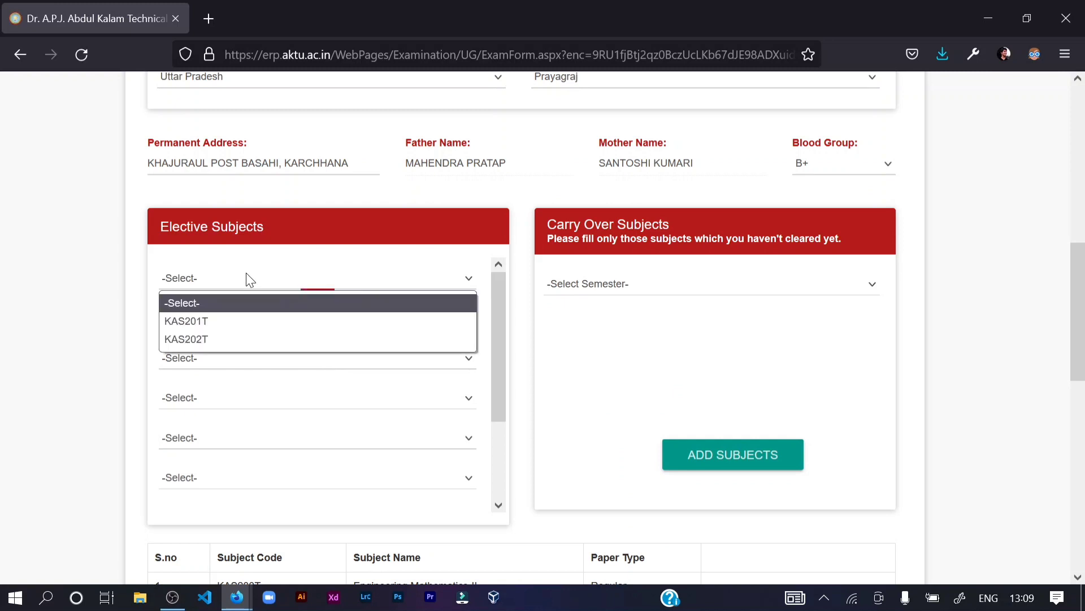
click(235, 321)
click(239, 318)
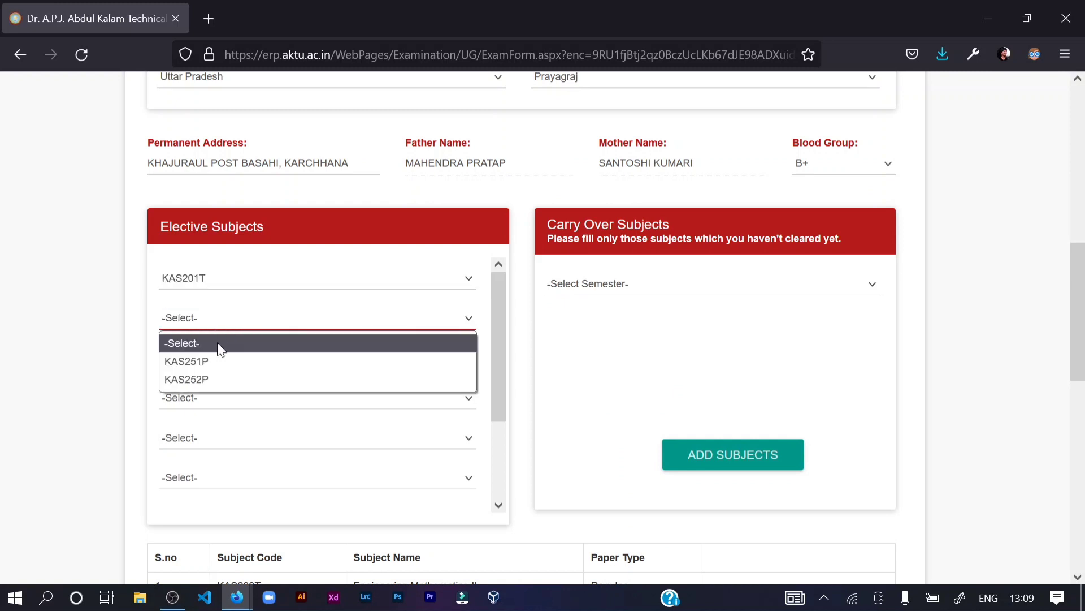
click(215, 361)
click(211, 362)
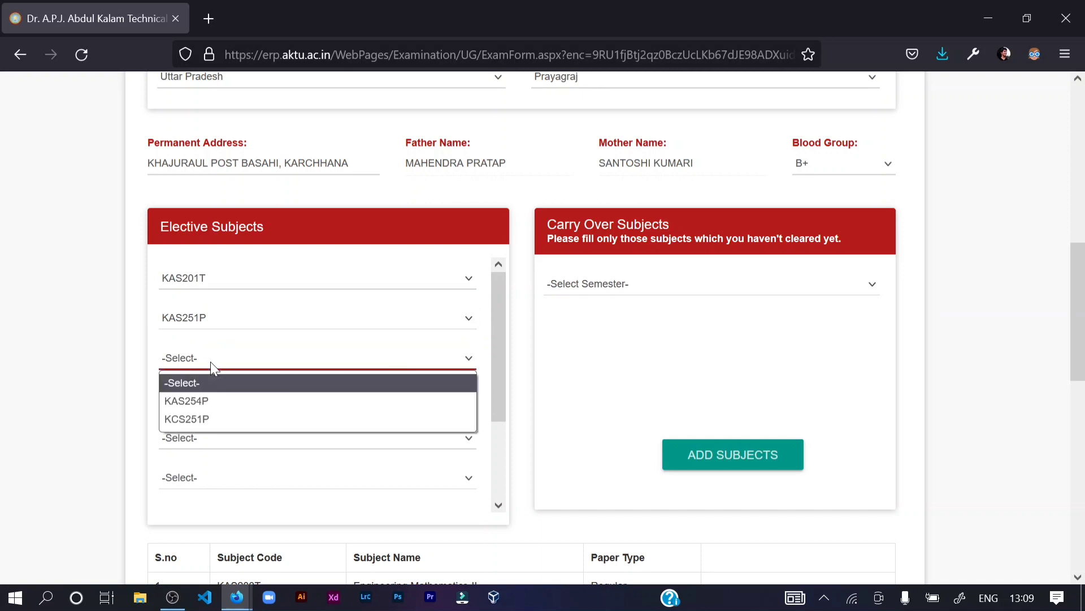
click(205, 418)
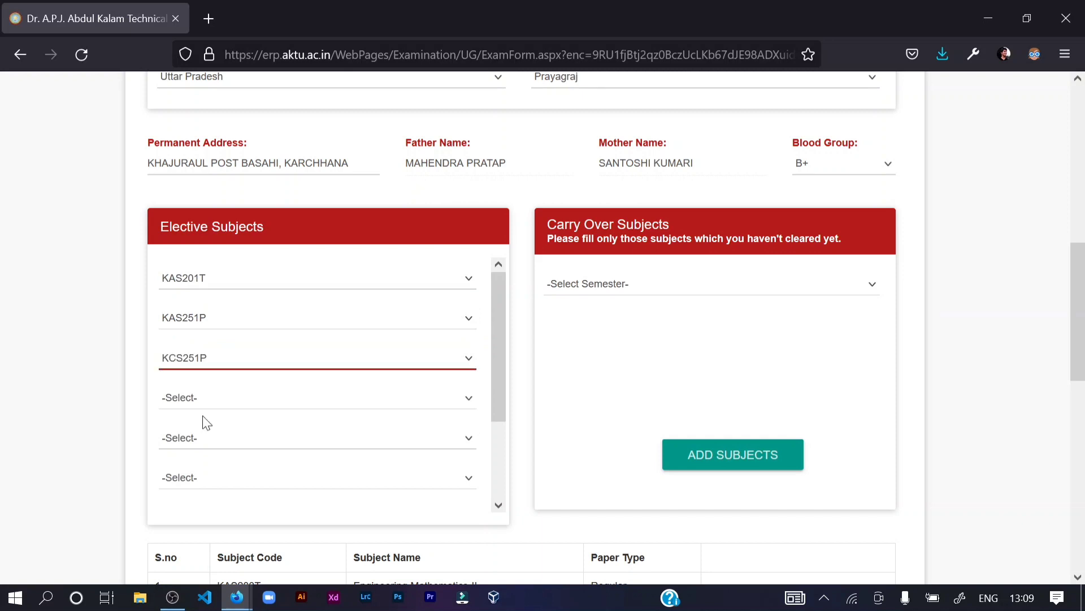
click(213, 401)
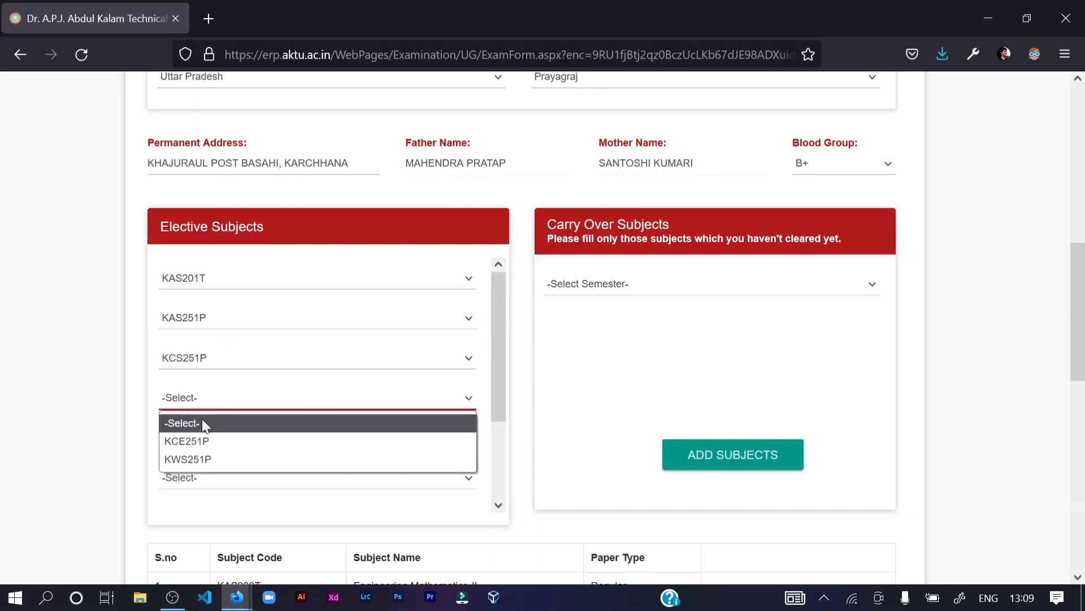
click(199, 441)
- Fill the remaining elective slots with KCS201T, KEE201T, KEE251P and KMC201
click(197, 446)
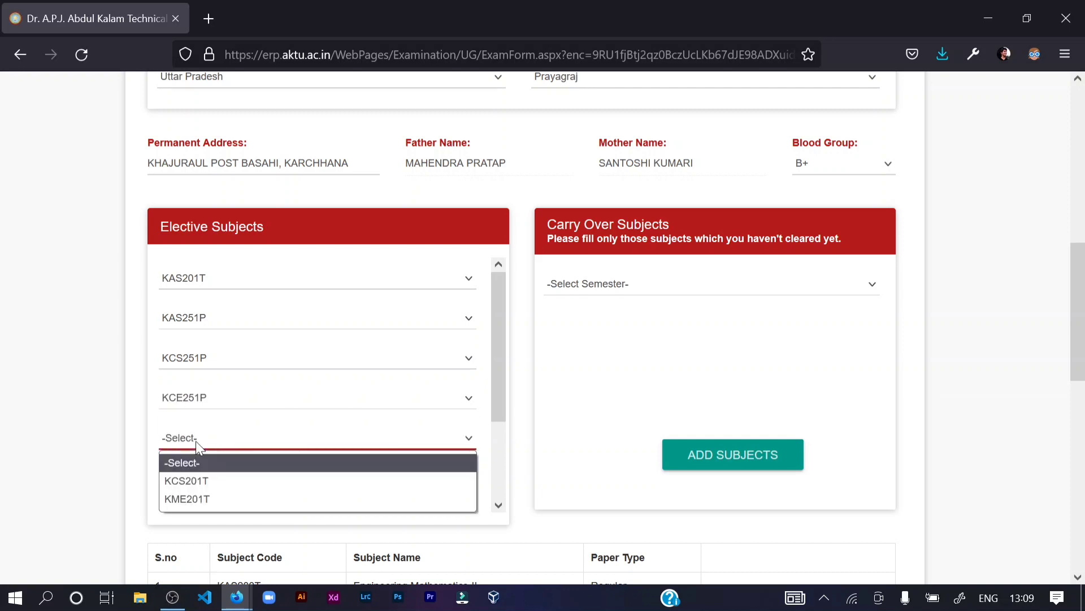
click(196, 482)
click(202, 479)
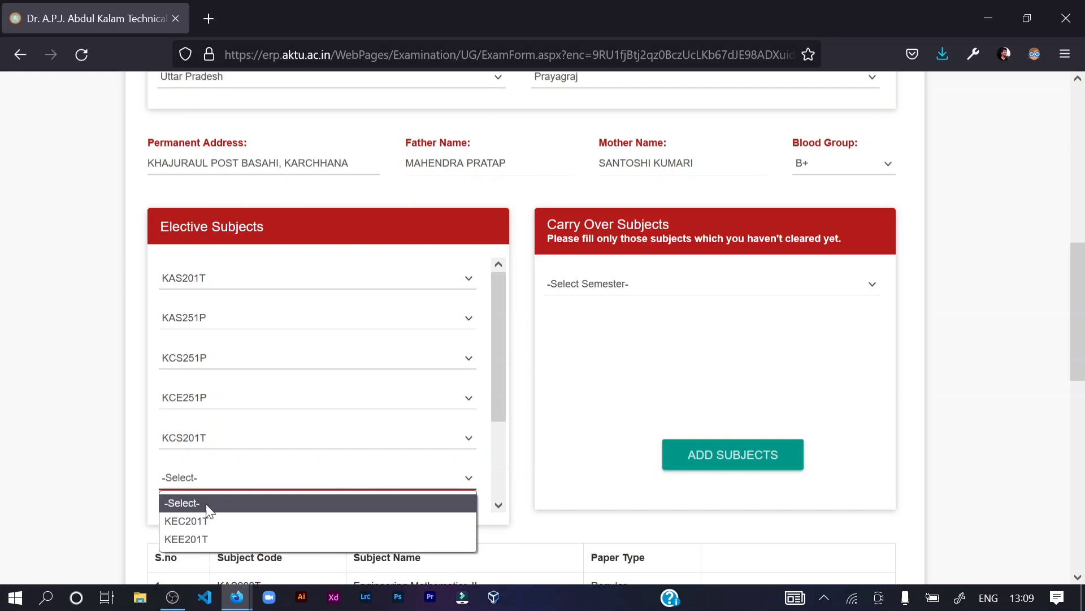
click(203, 537)
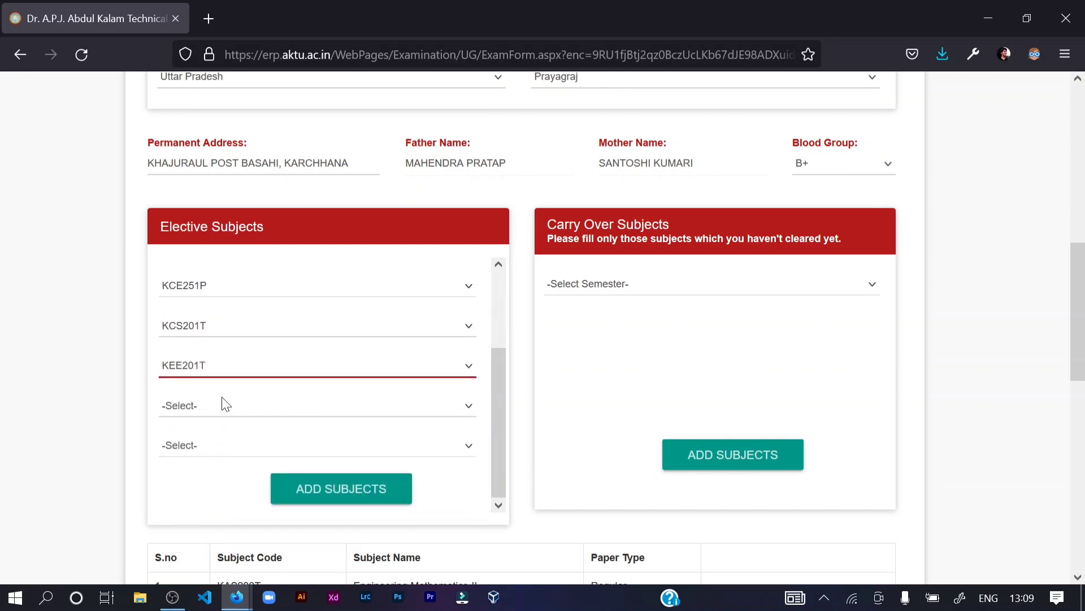
click(209, 406)
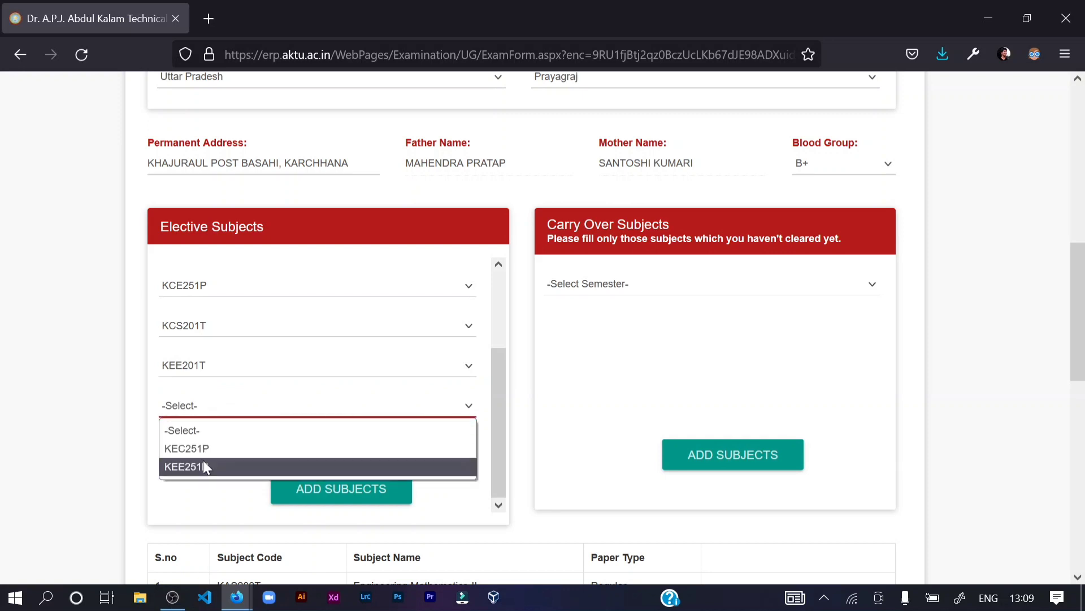
click(204, 466)
click(204, 447)
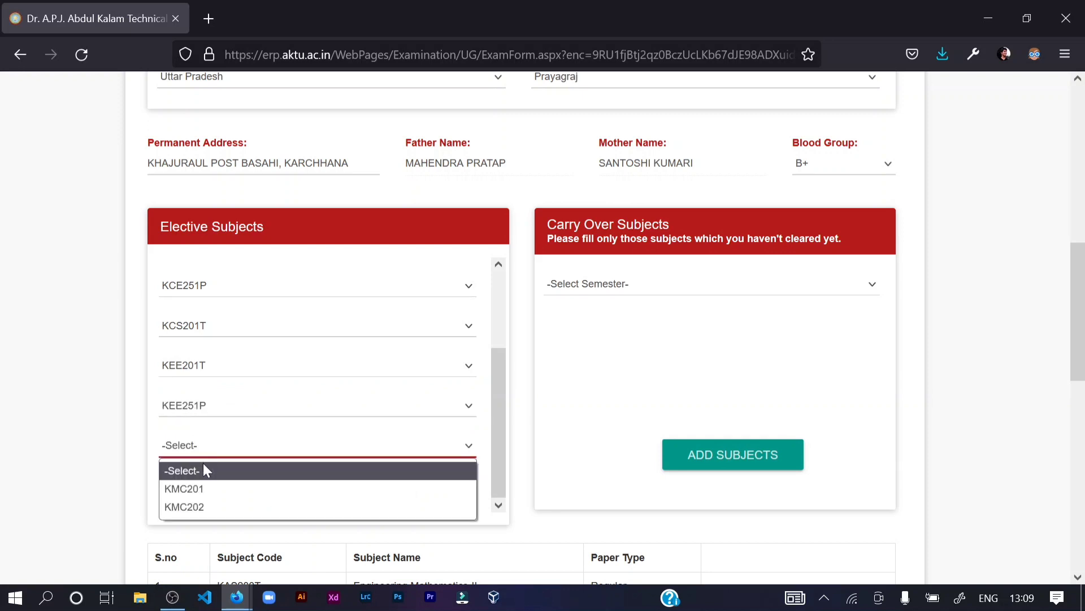
click(202, 489)
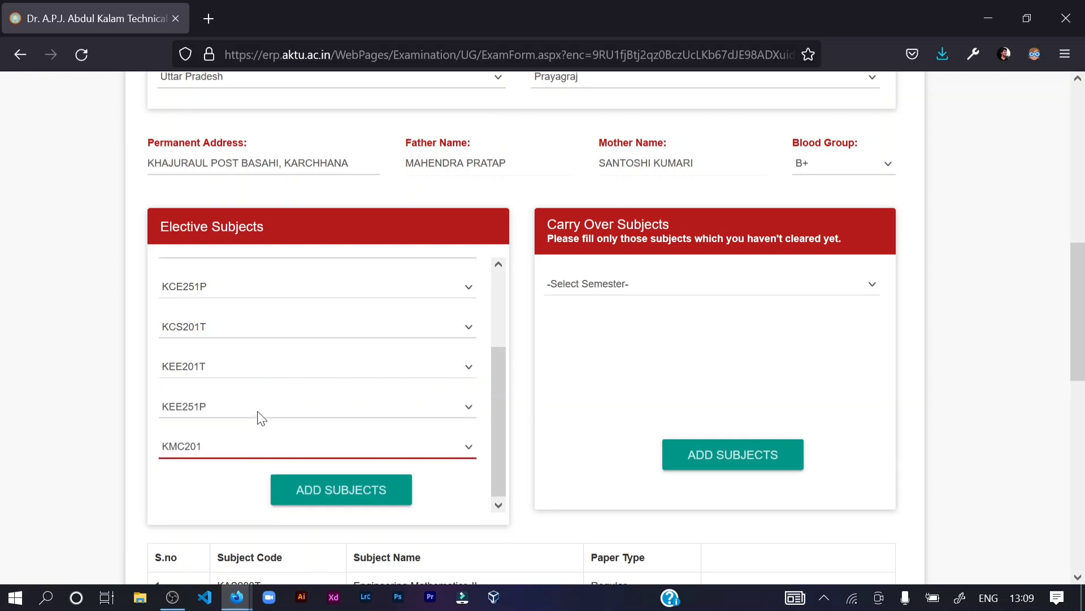
scroll(260, 417, up, 2)
- Add the eight chosen electives to the subject table
scroll(293, 358, up, 3)
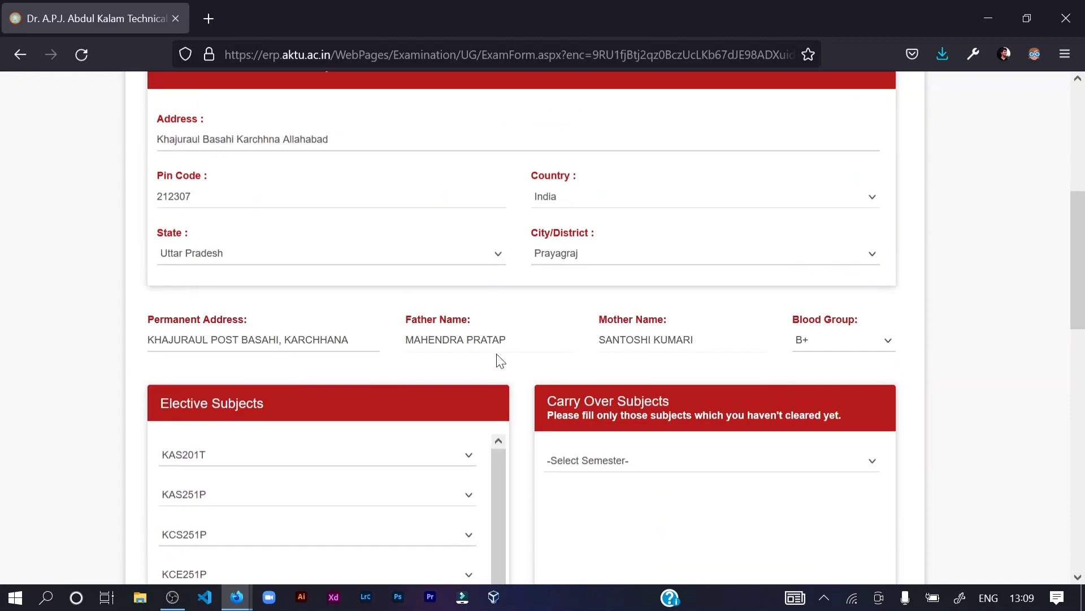
scroll(500, 361, down, 3)
scroll(443, 373, down, 3)
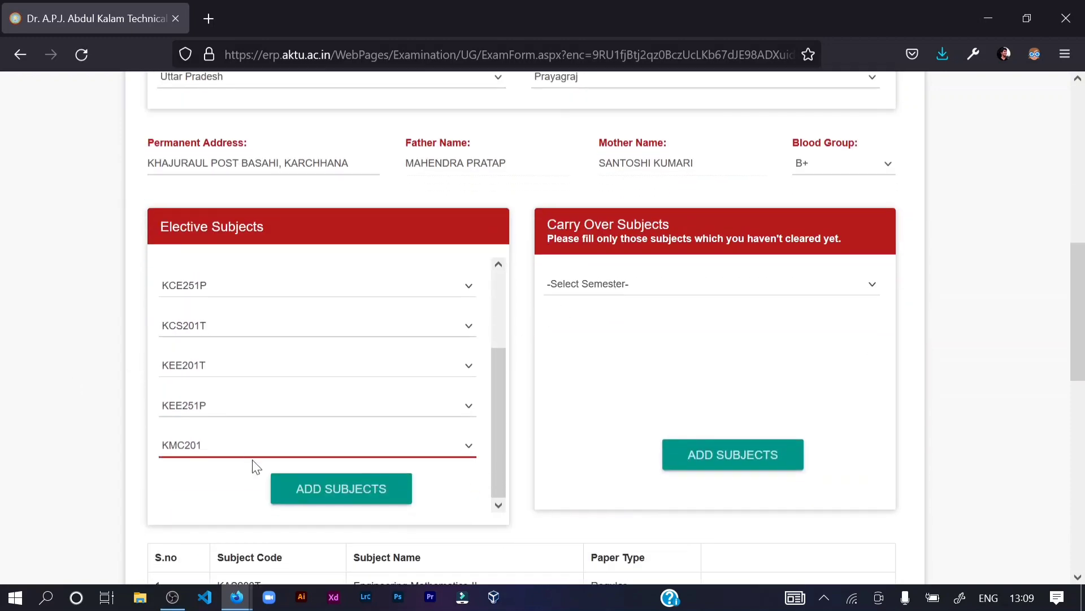
click(363, 489)
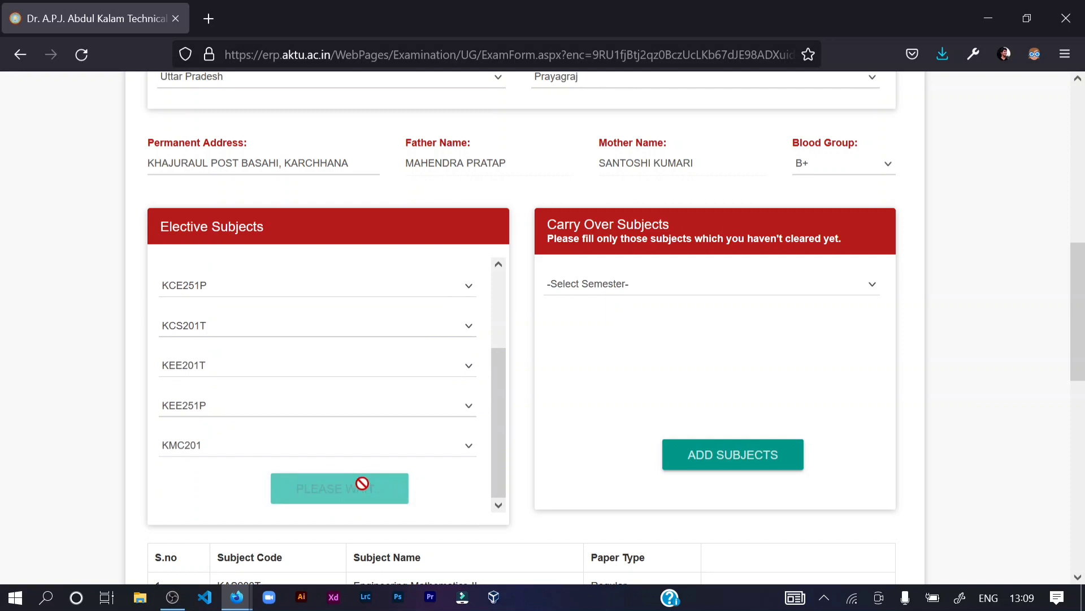
- Check the ten-row subject table, electives in rows 3–10 ending with KMC201 AI For Engineering
scroll(215, 468, down, 2)
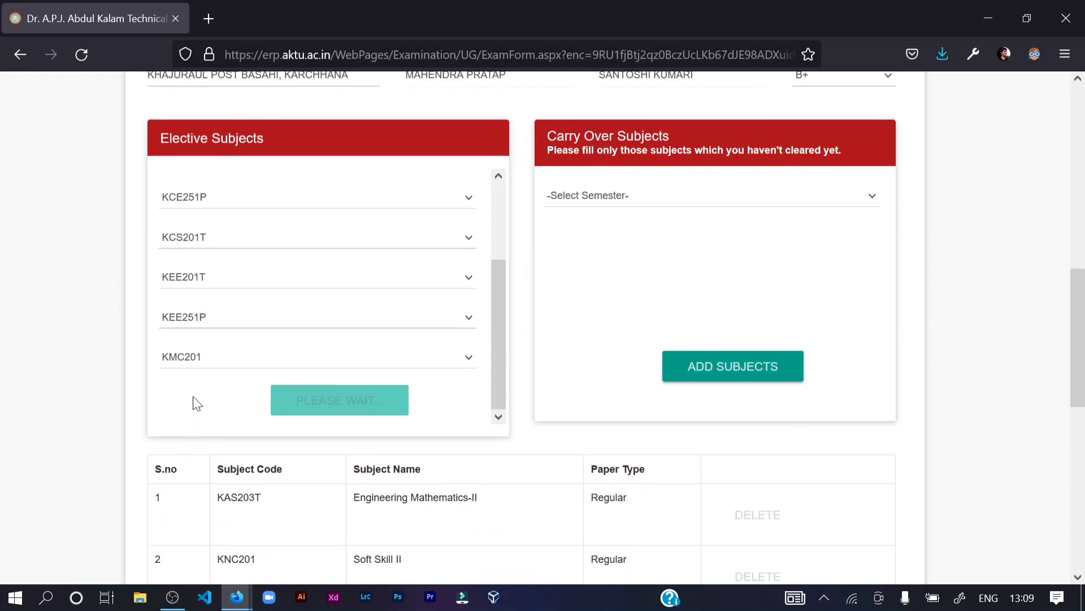
scroll(196, 403, down, 3)
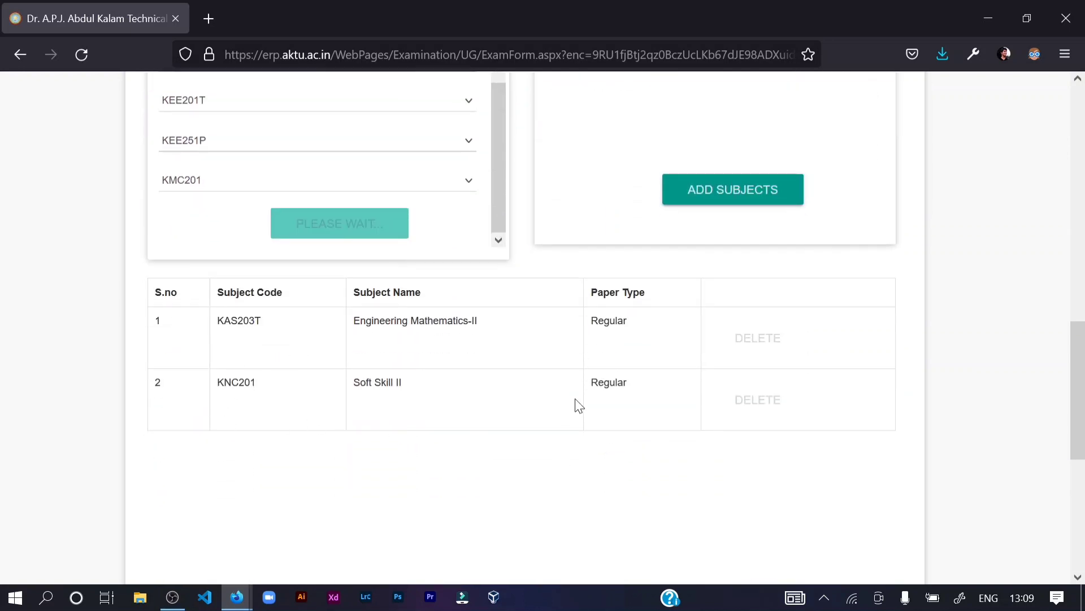
scroll(571, 402, up, 3)
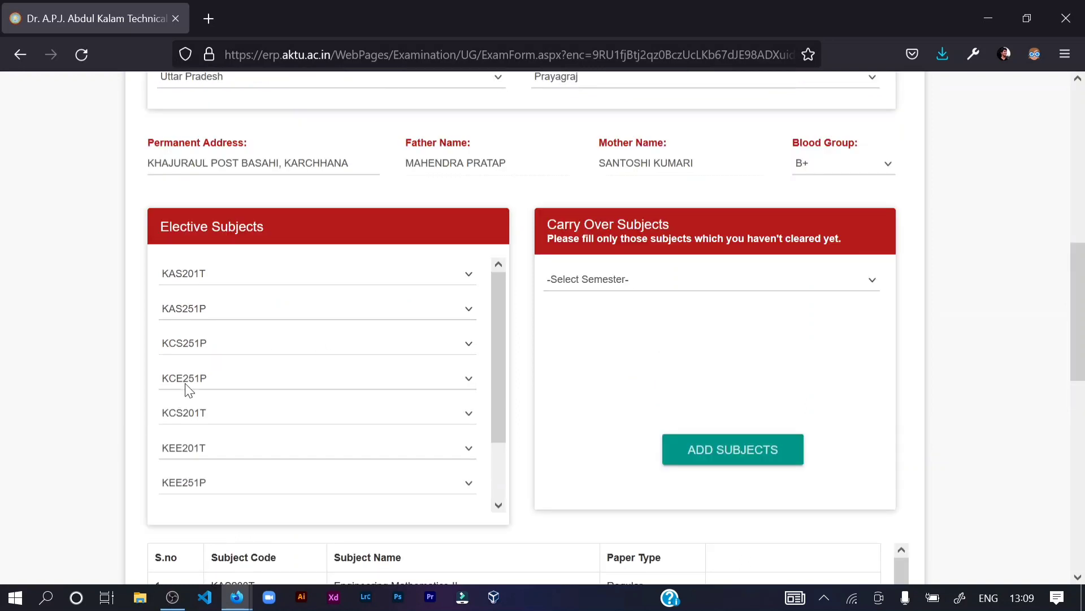
scroll(252, 380, down, 2)
scroll(75, 378, down, 5)
scroll(68, 350, down, 3)
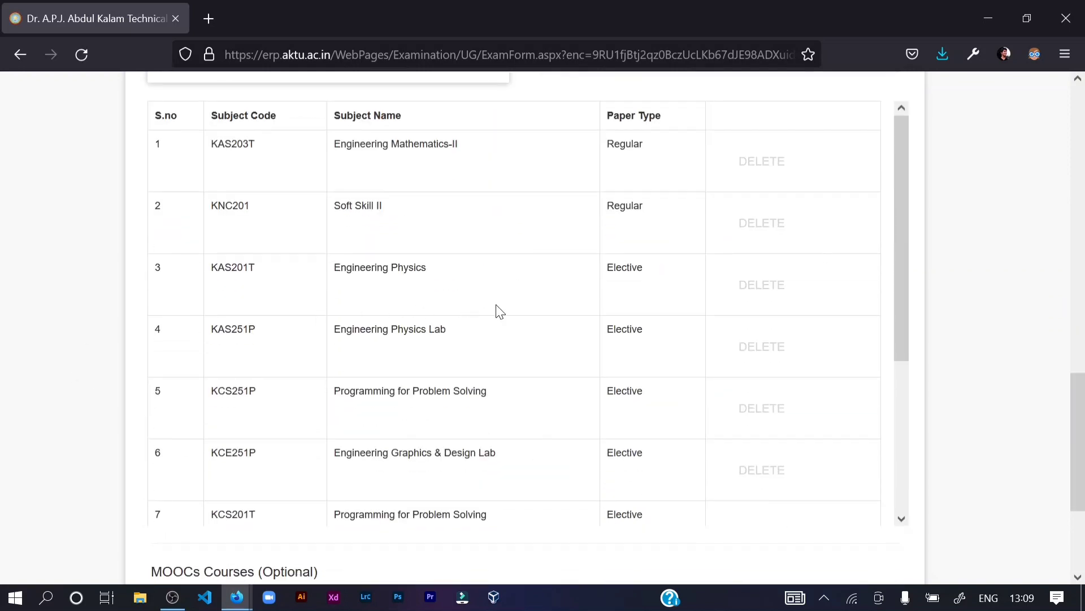
scroll(316, 333, down, 2)
scroll(310, 347, down, 2)
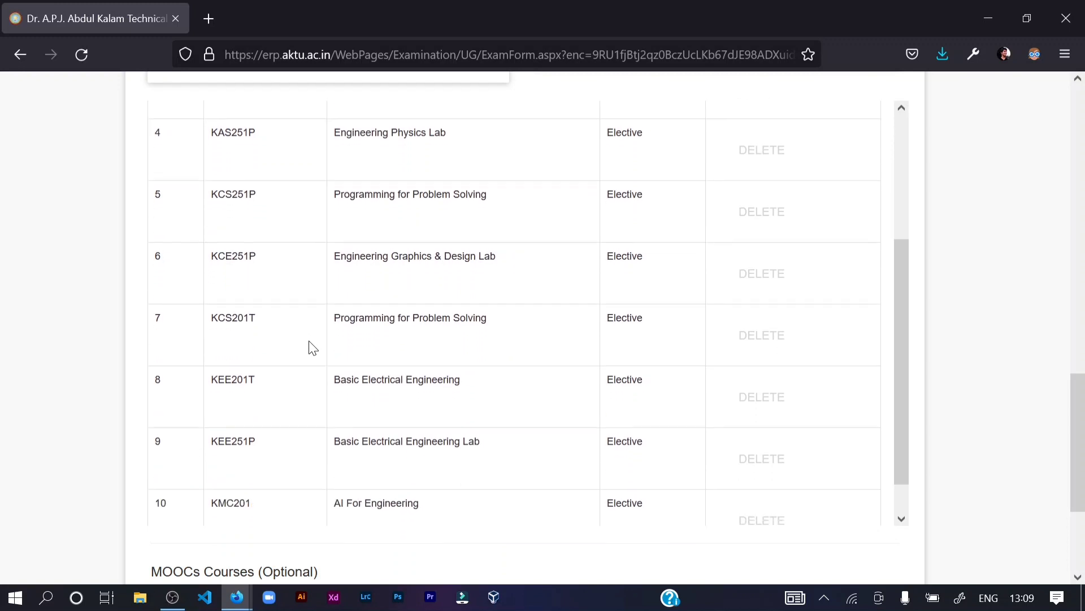
scroll(316, 402, down, 1)
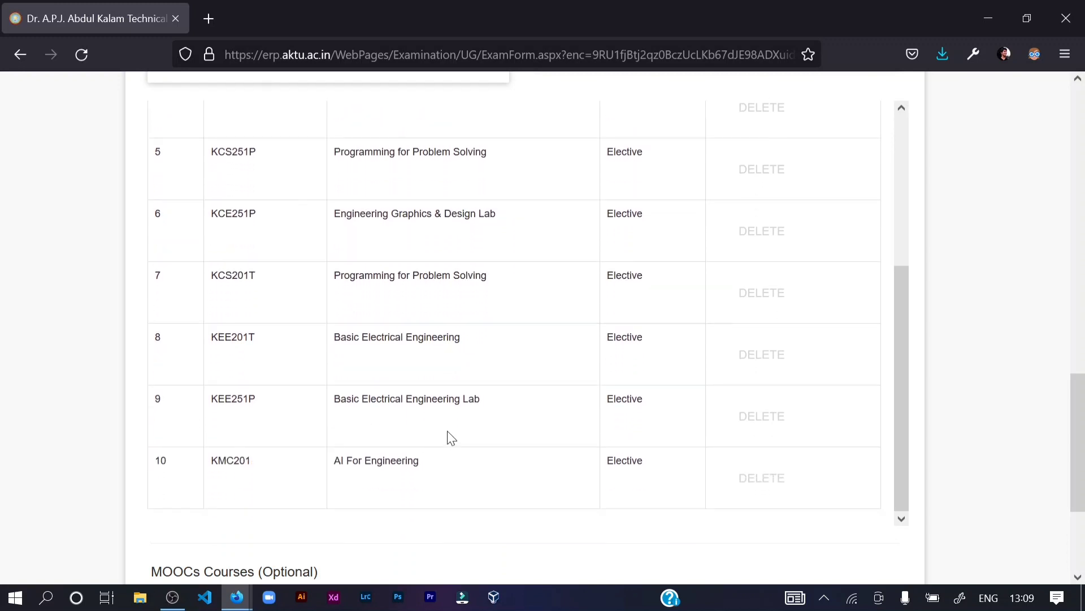
scroll(431, 416, up, 7)
scroll(474, 288, down, 2)
scroll(474, 288, down, 1)
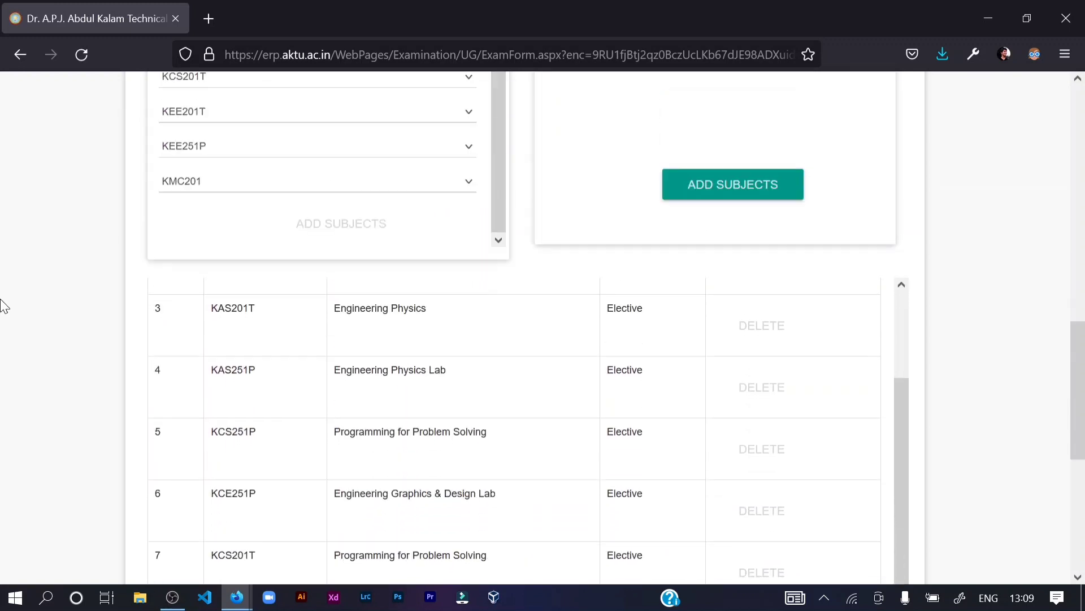
scroll(2, 303, down, 1)
scroll(343, 310, up, 3)
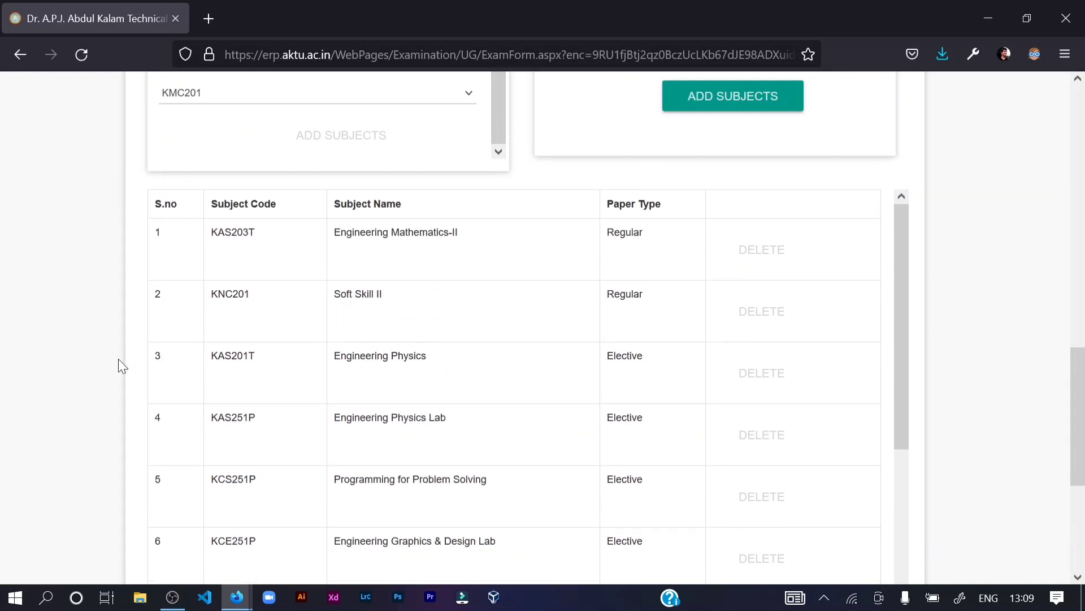
scroll(444, 362, down, 1)
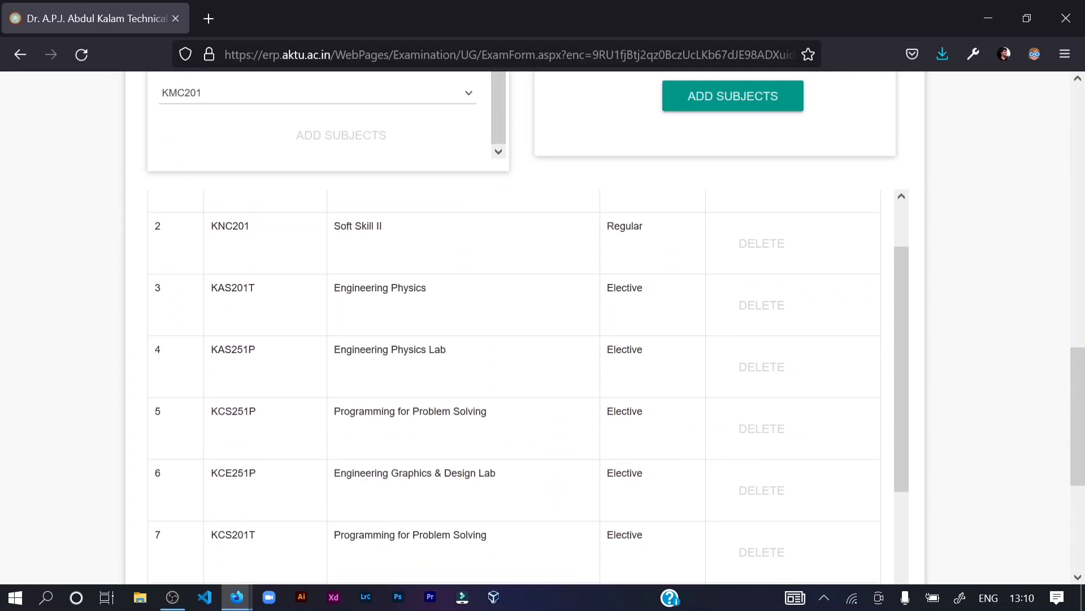
scroll(73, 368, down, 3)
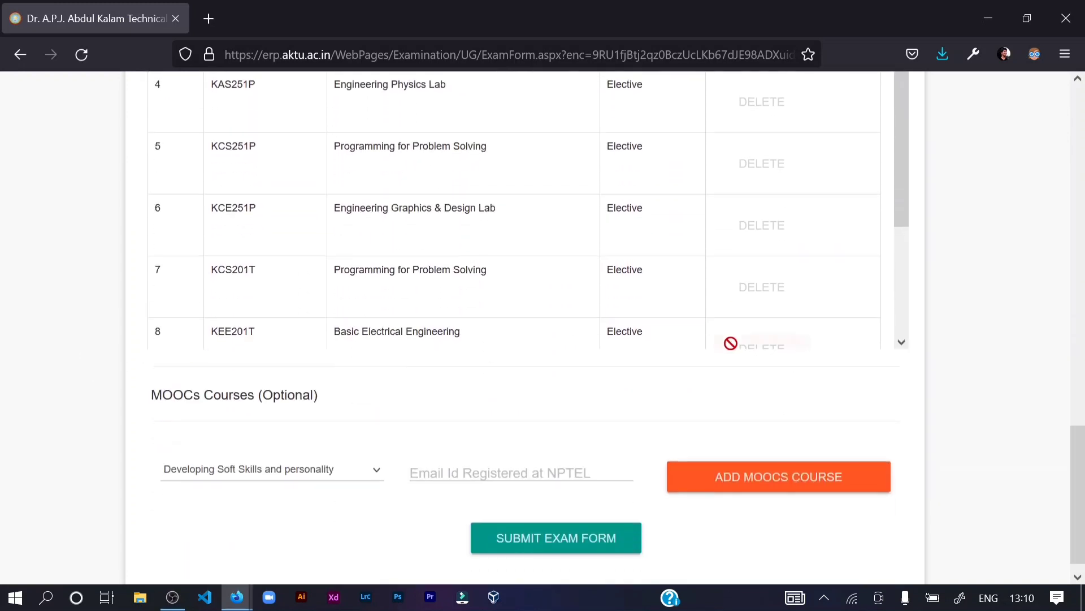
scroll(605, 286, down, 2)
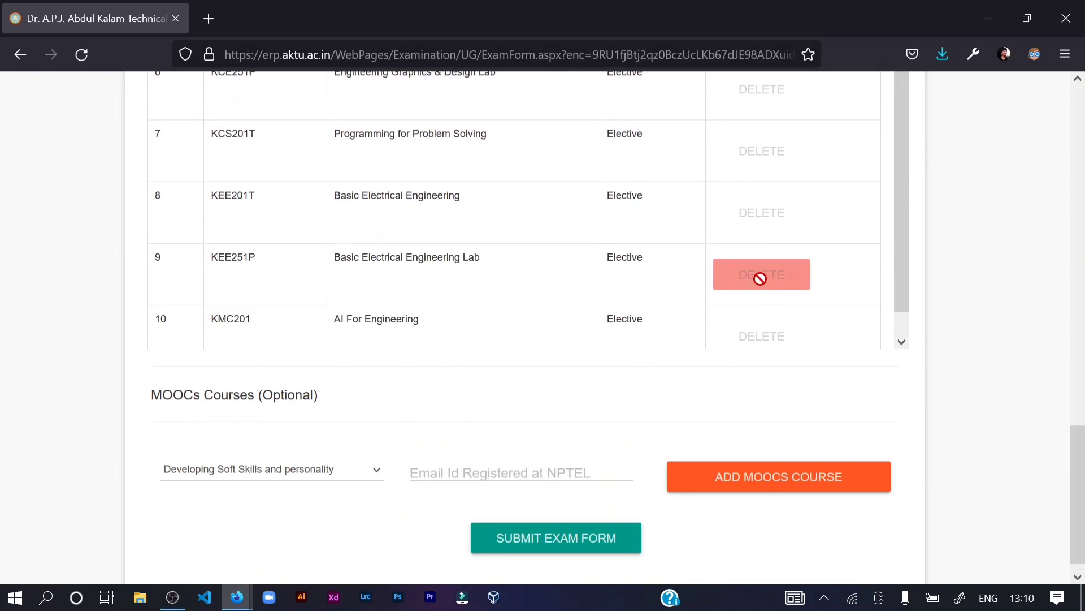
scroll(497, 317, up, 3)
scroll(508, 339, up, 5)
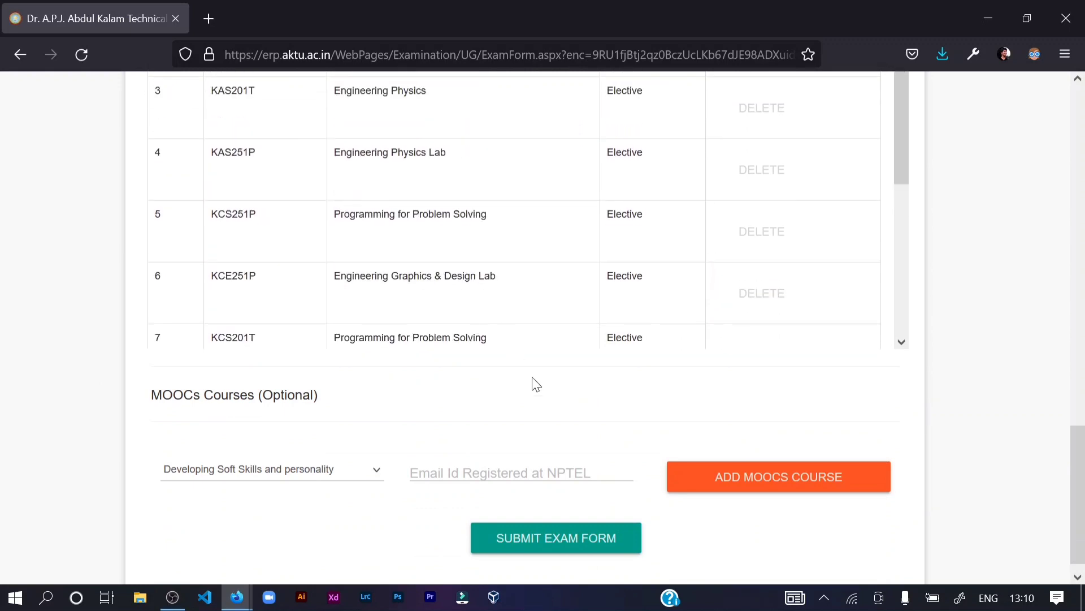
scroll(571, 242, down, 1)
scroll(534, 244, down, 5)
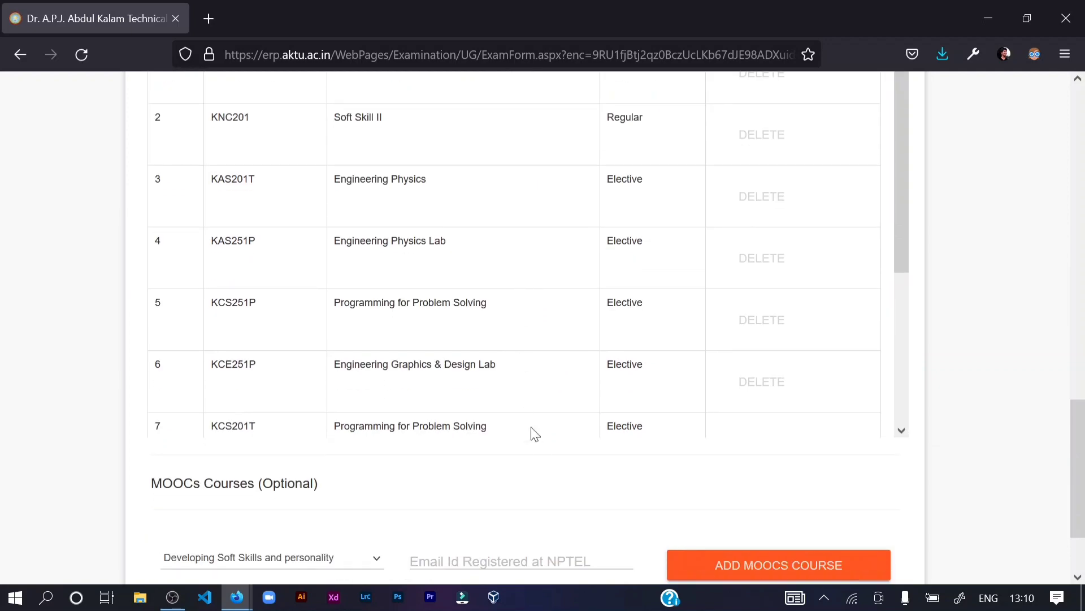
scroll(562, 429, up, 10)
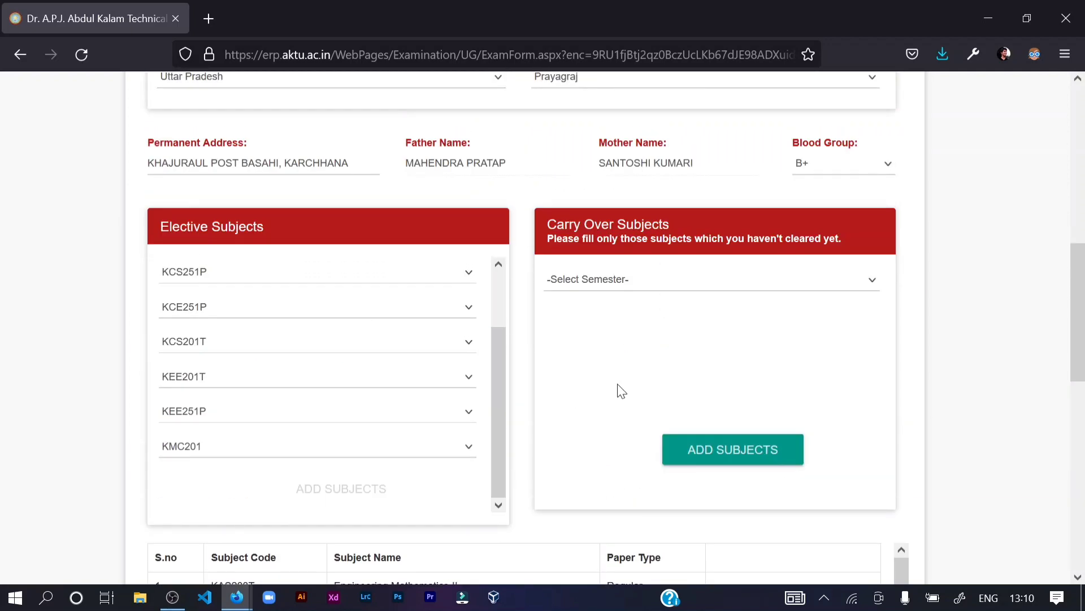
- Inspect the carry-over semester choices twice, leaving them unselected
click(636, 283)
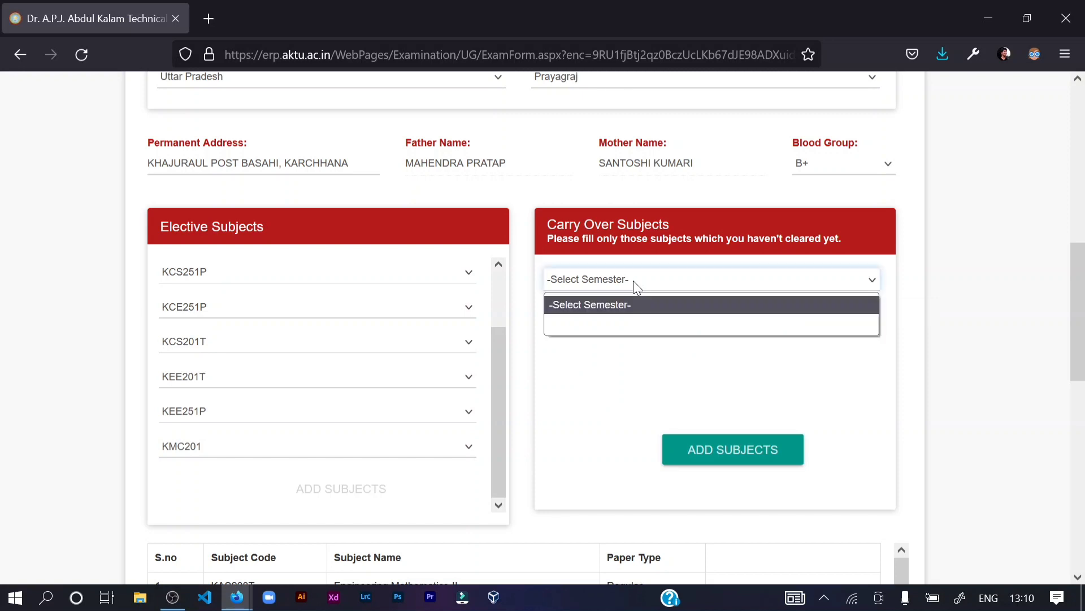
click(630, 382)
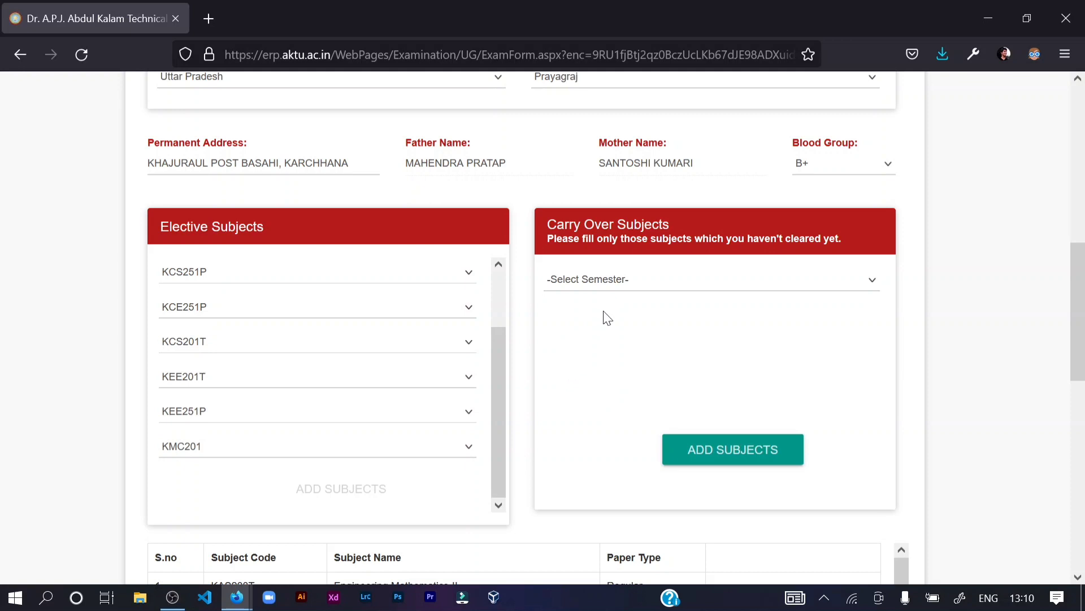
click(576, 281)
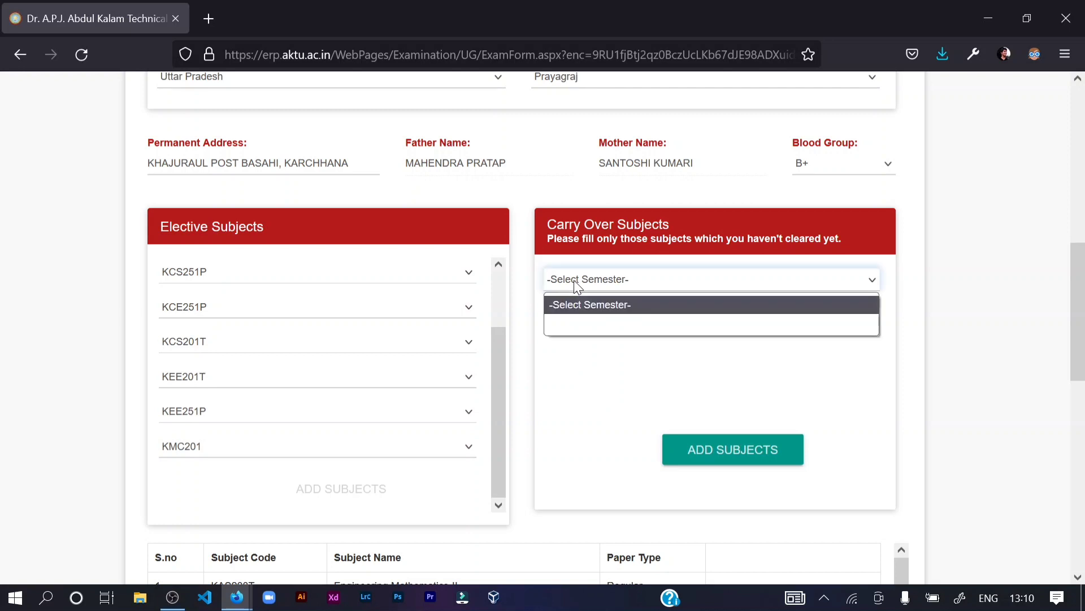
click(614, 345)
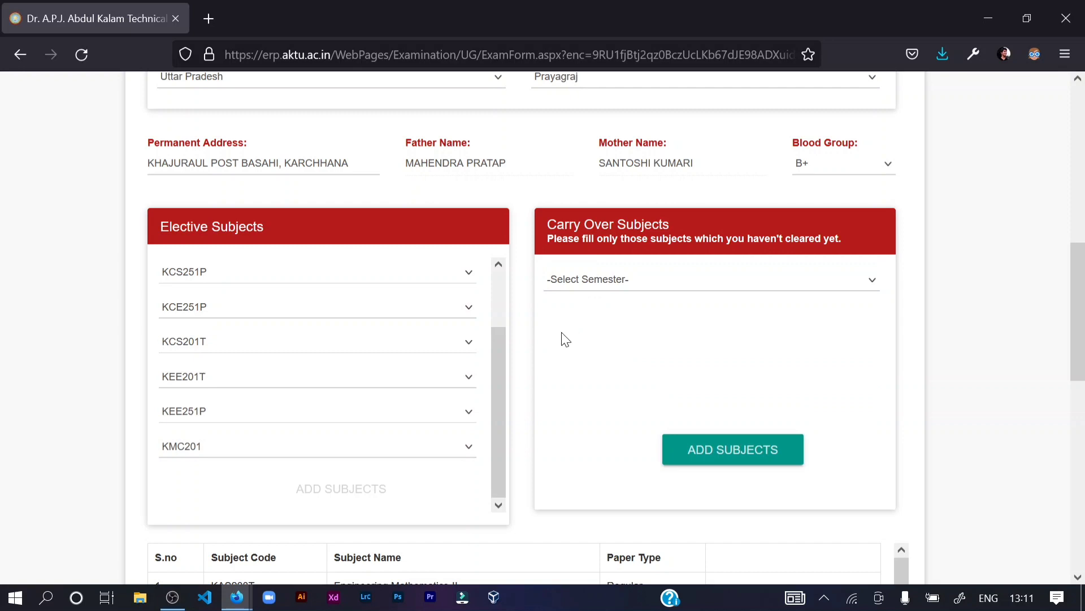
- Scroll past the subject table to the MOOCs section and Submit Exam Form button
scroll(563, 339, down, 3)
scroll(642, 280, down, 2)
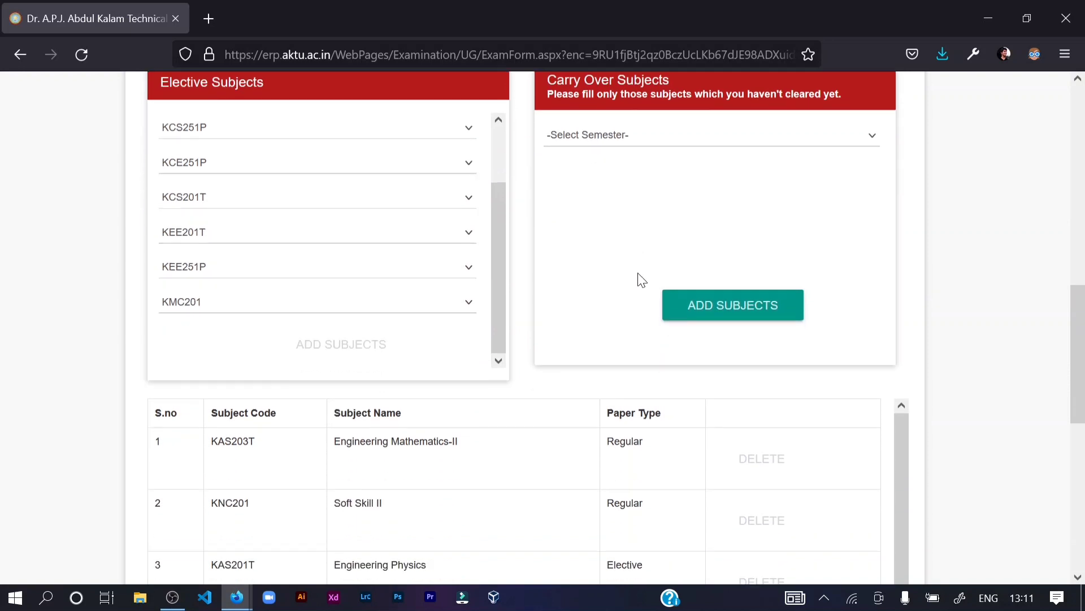
scroll(393, 273, up, 3)
scroll(466, 216, up, 2)
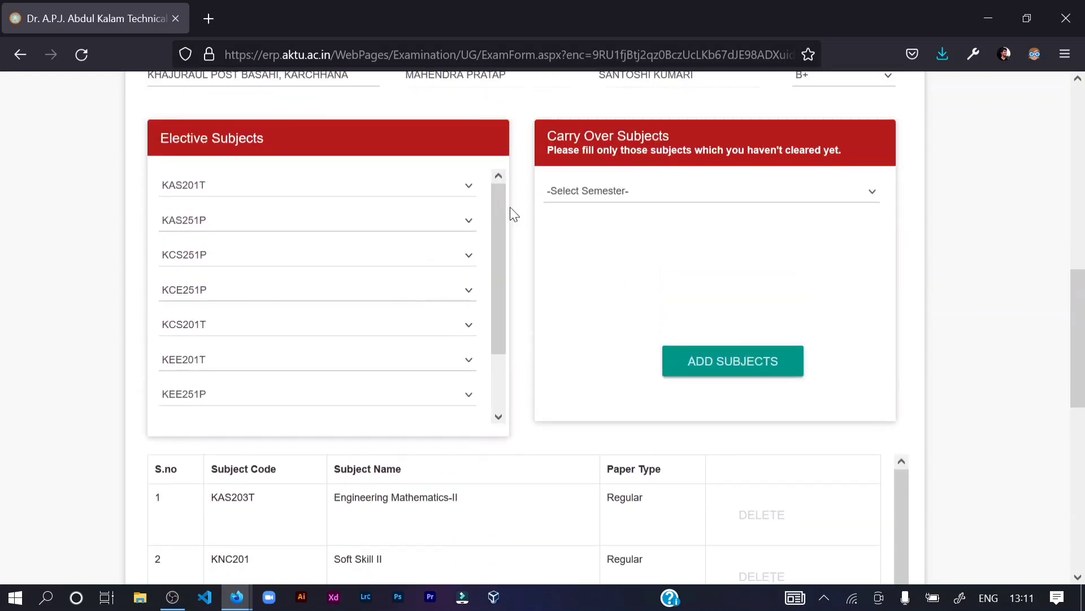
scroll(281, 226, down, 2)
scroll(263, 243, up, 2)
scroll(265, 249, down, 2)
scroll(228, 202, up, 2)
scroll(217, 260, down, 2)
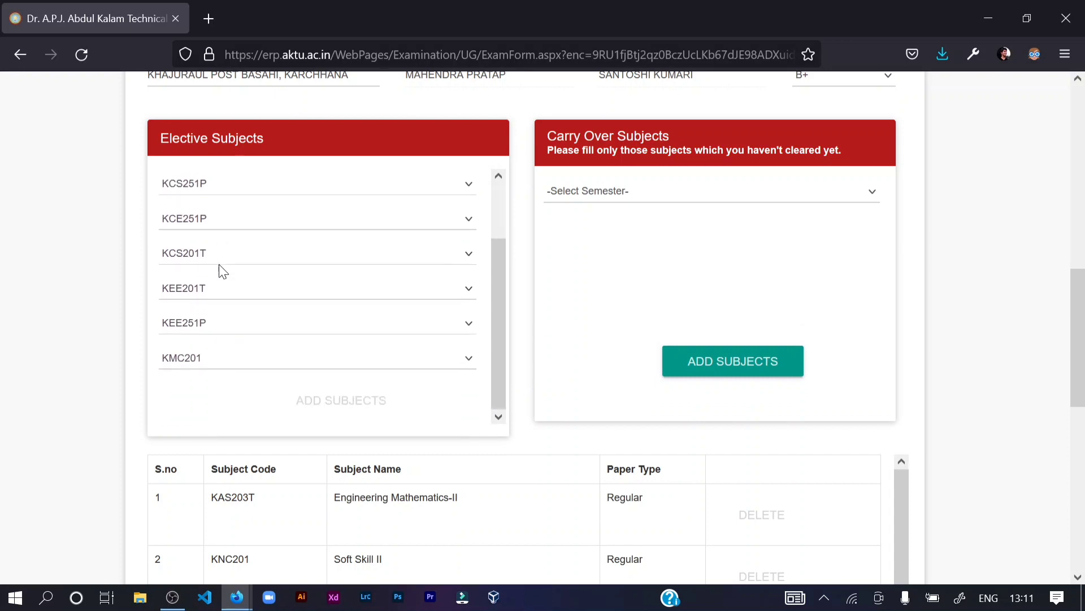
scroll(202, 228, up, 2)
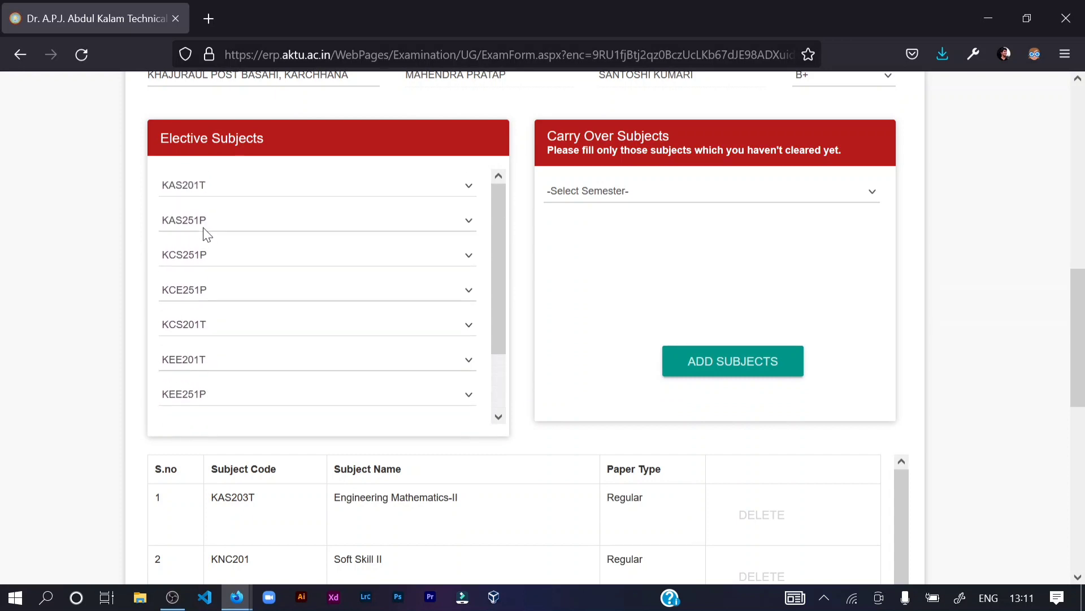
scroll(124, 277, down, 2)
scroll(126, 280, down, 6)
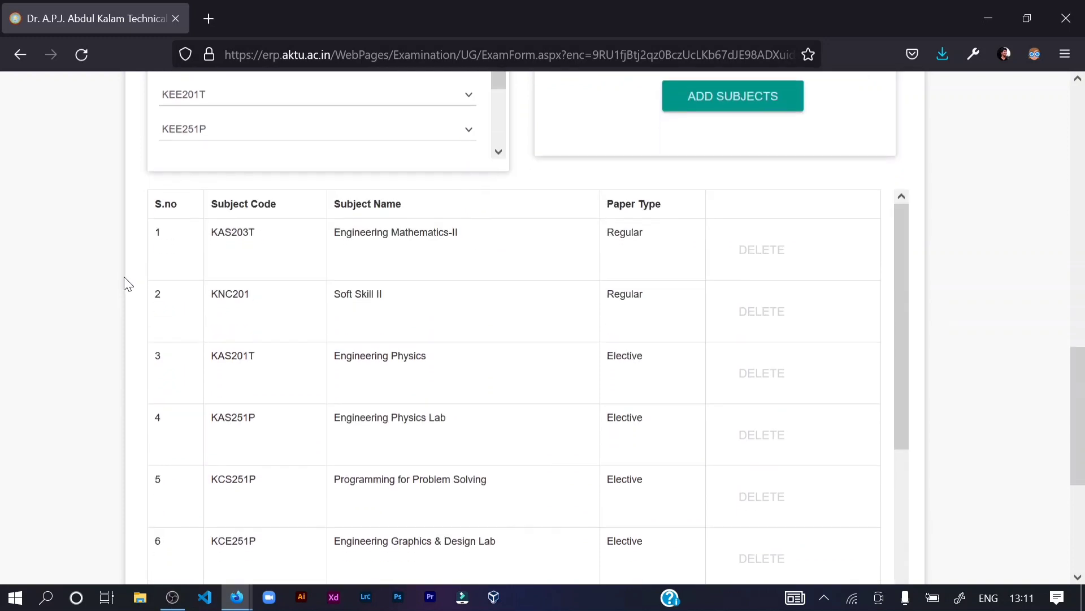
scroll(630, 375, down, 2)
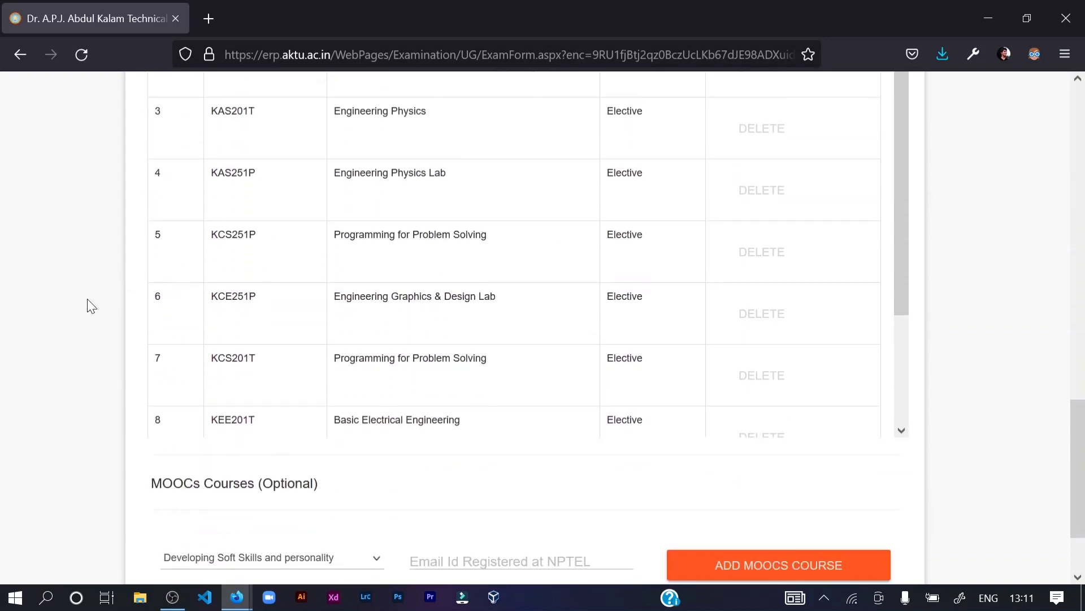
scroll(79, 305, down, 2)
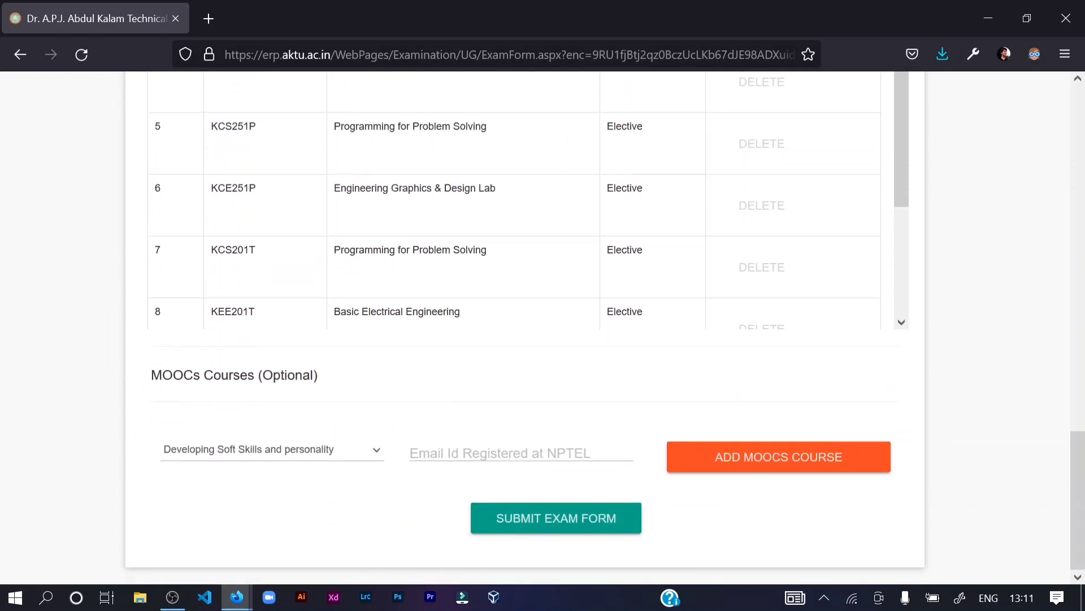
drag(162, 376, 249, 376)
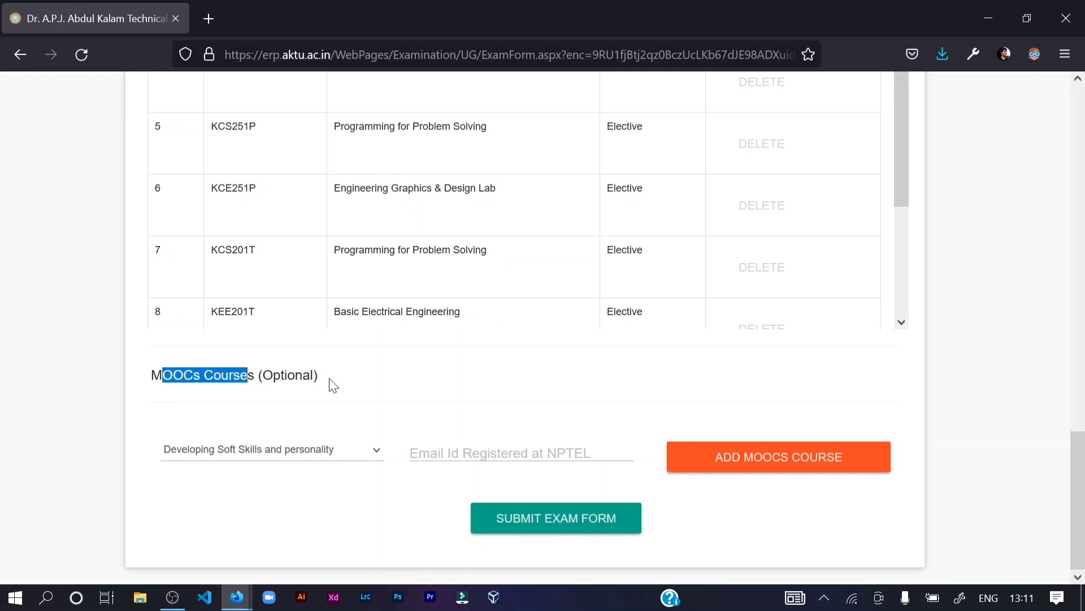
click(334, 383)
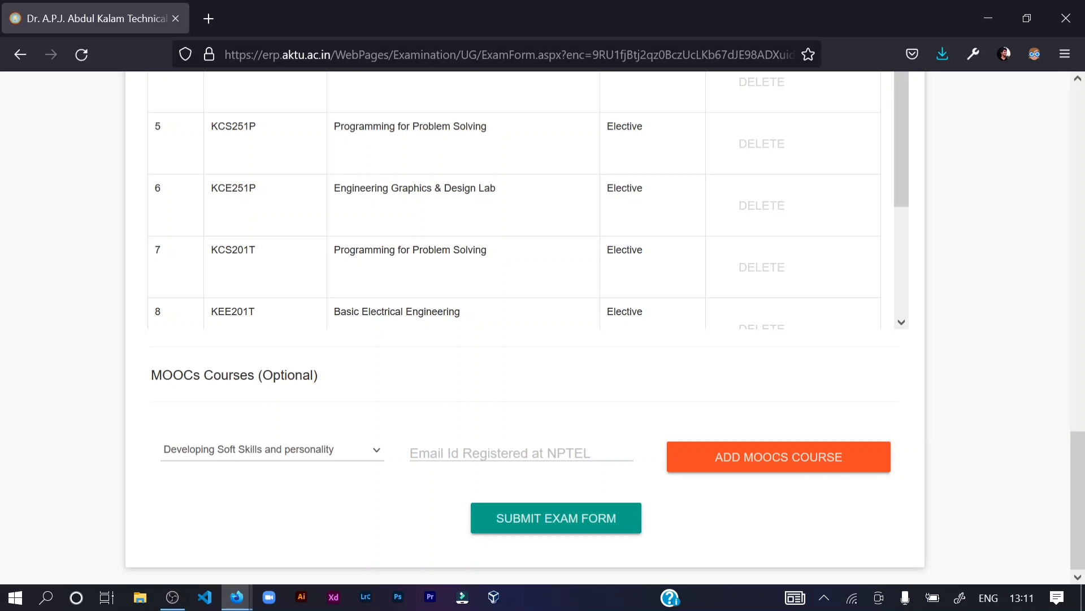
click(484, 453)
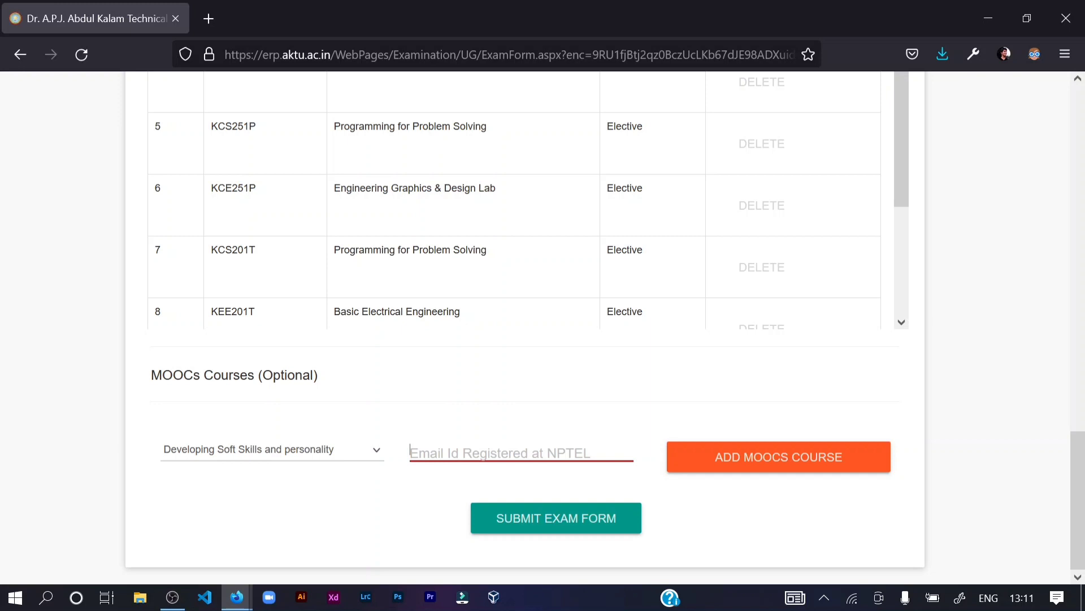
click(290, 455)
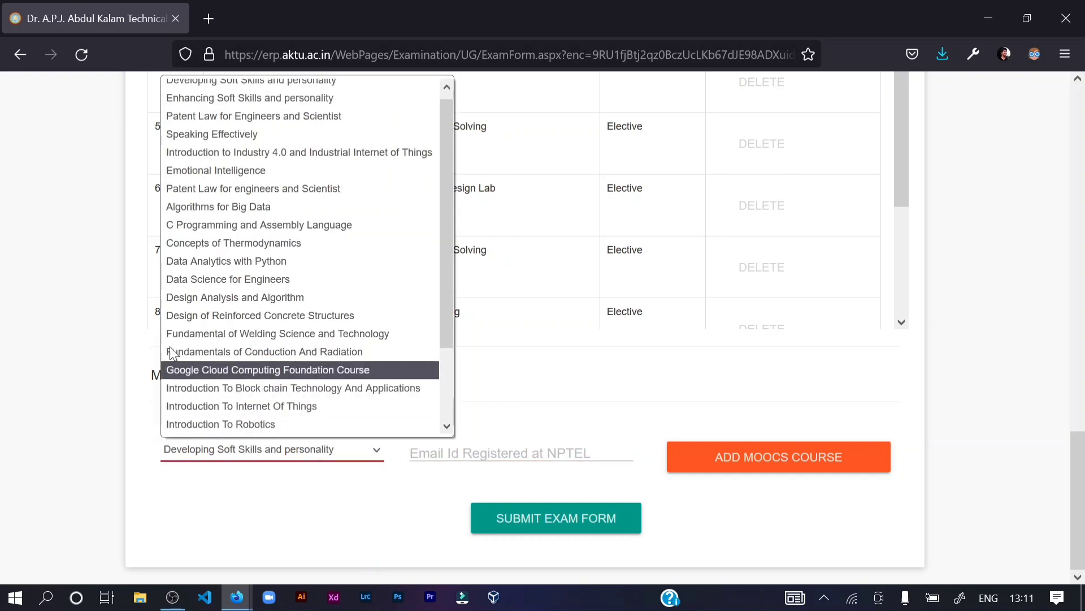
scroll(327, 100, up, 1)
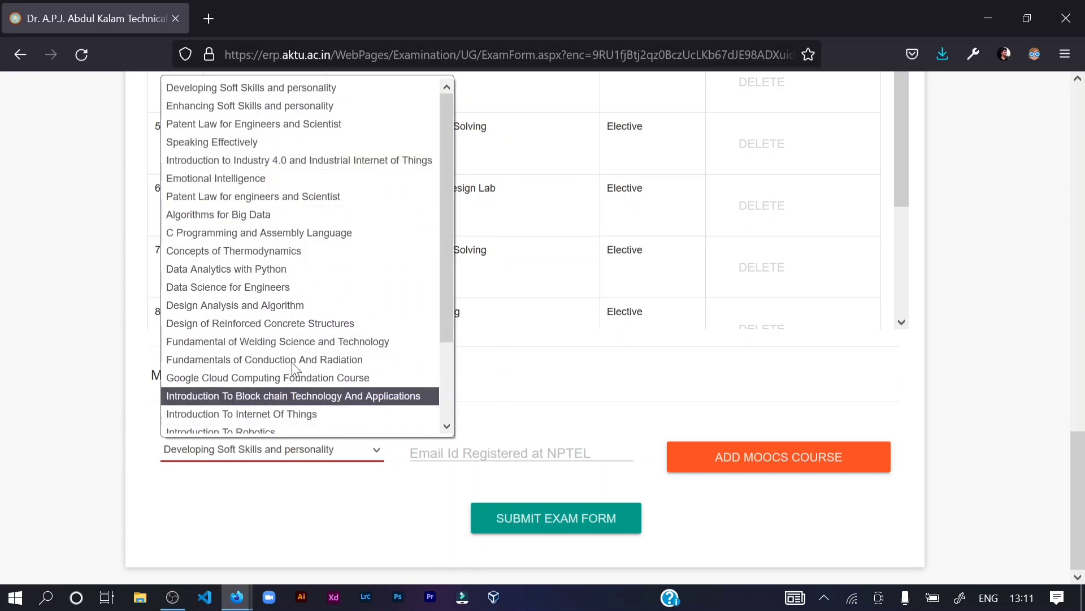
click(463, 380)
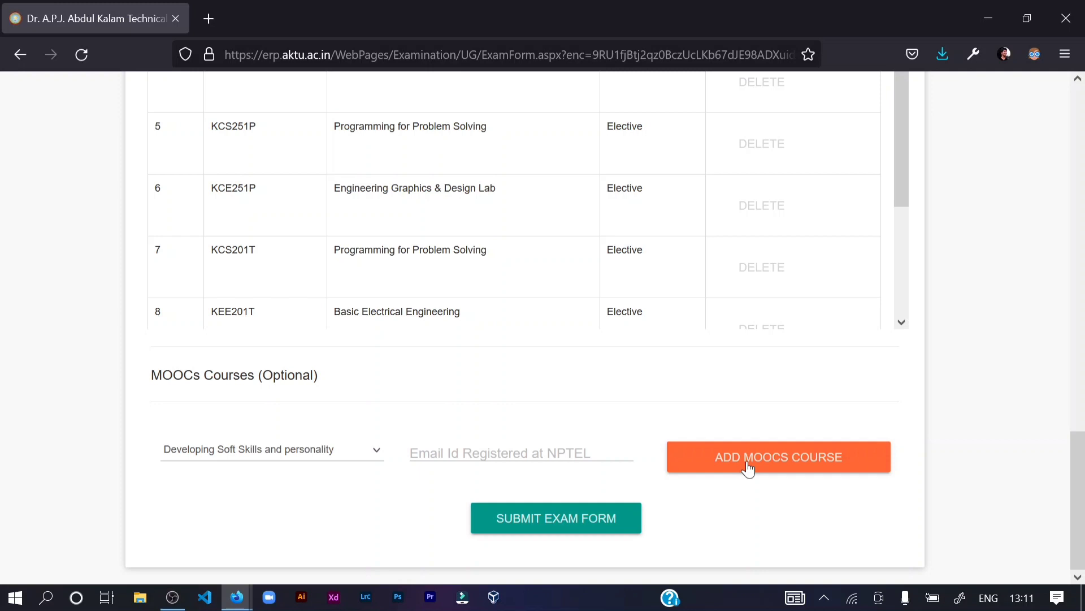
scroll(344, 537, up, 2)
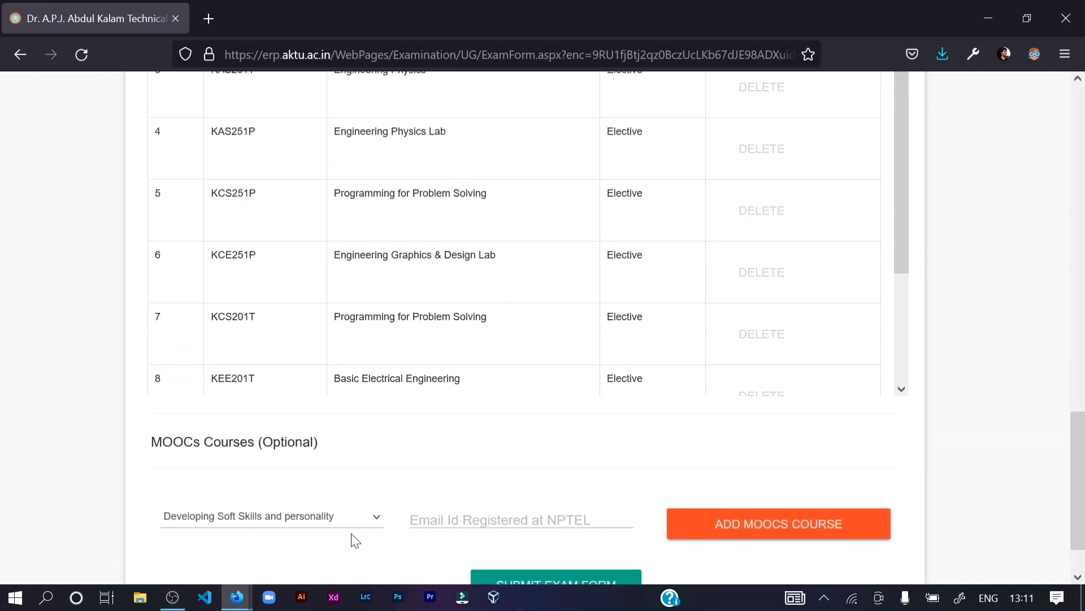
scroll(598, 289, down, 3)
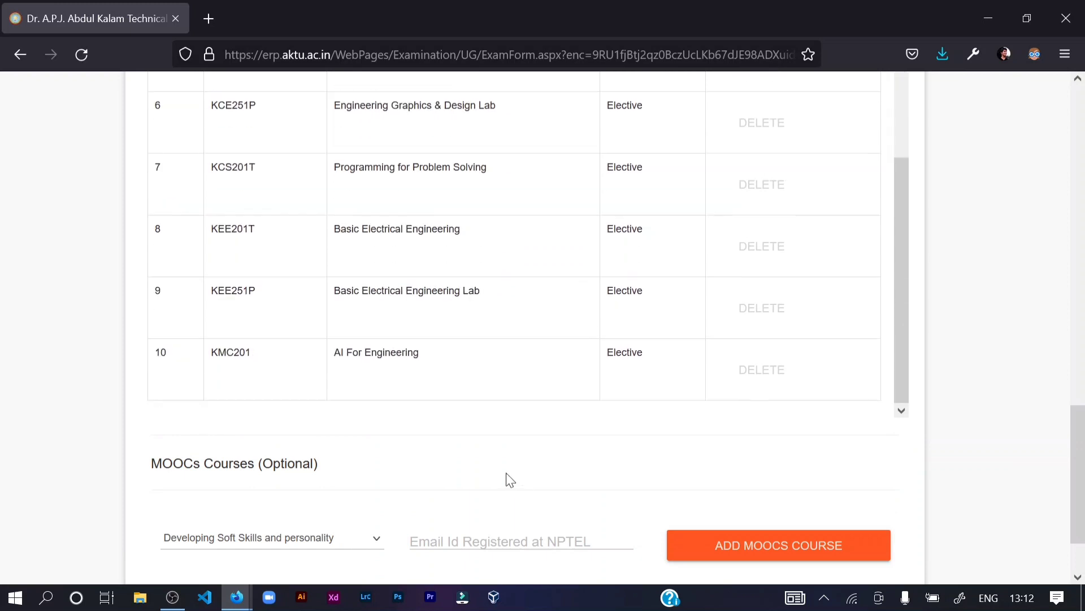
scroll(537, 447, down, 2)
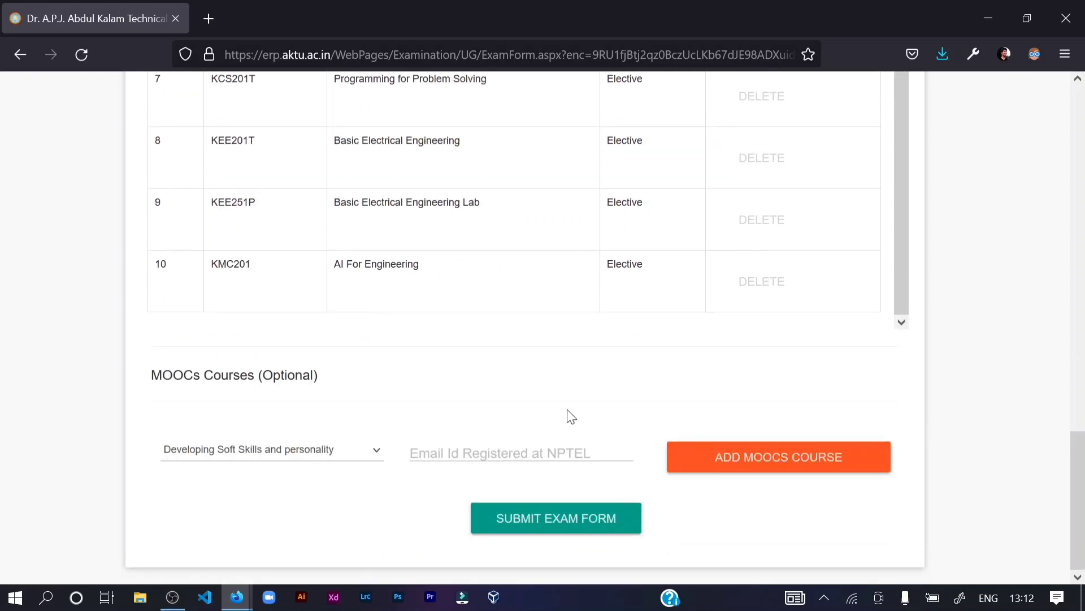
- Submit and confirm the exam form, then check the error for missing KCS251P attendance
click(536, 520)
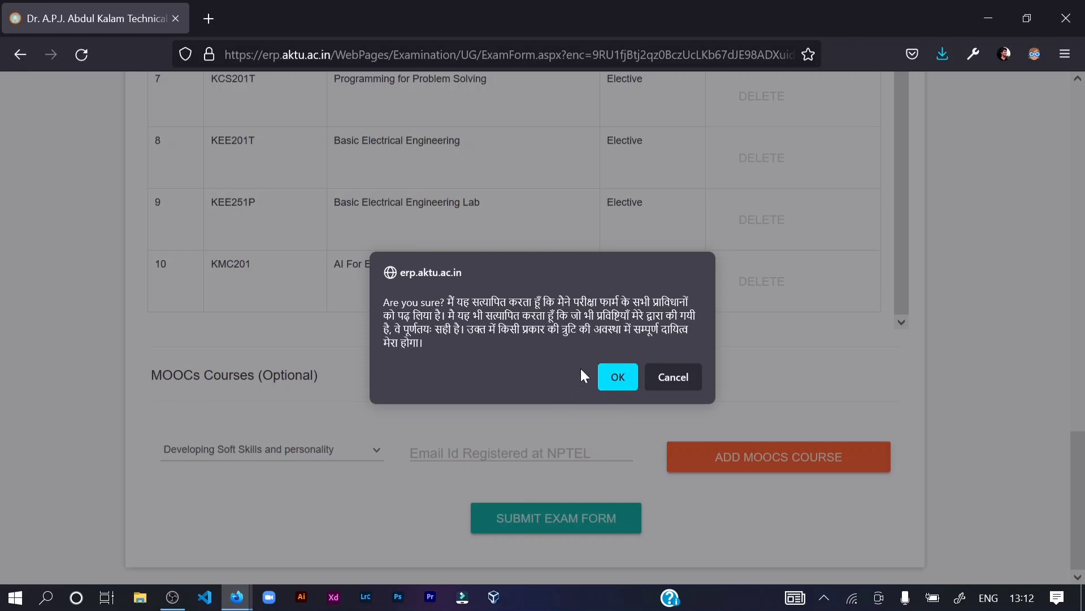
click(618, 375)
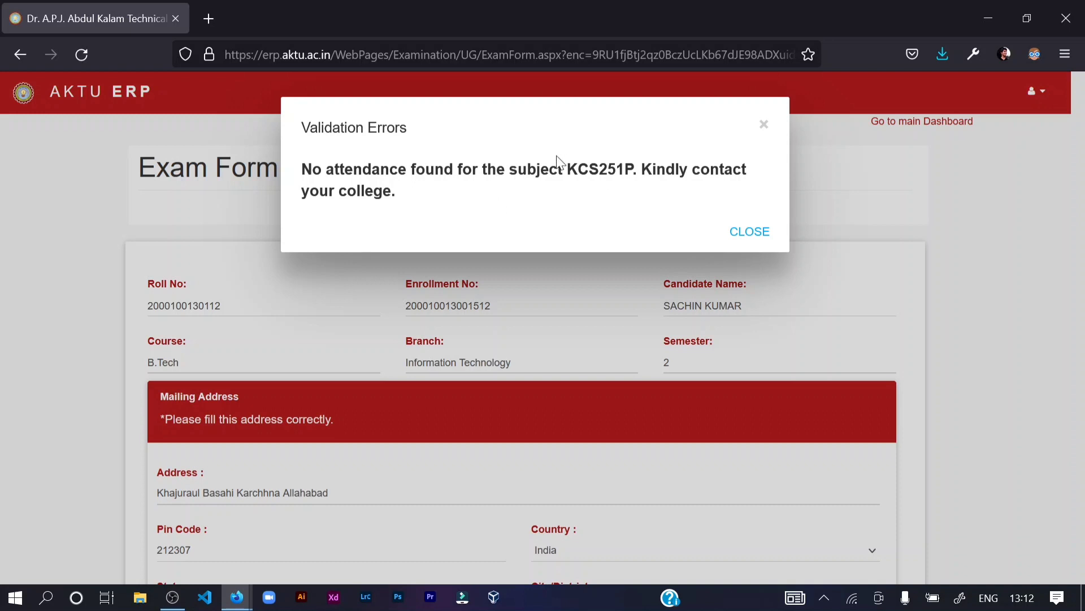
drag(567, 171, 625, 170)
click(626, 171)
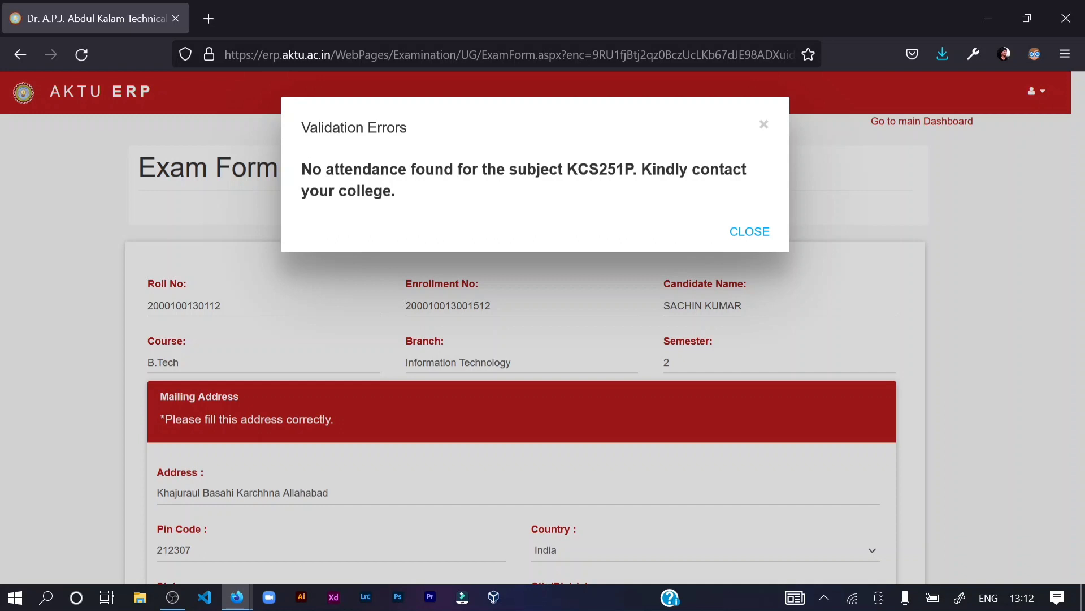
- Close the Validation Errors popup and review the form down to Submit and back to the top
click(764, 236)
scroll(762, 232, down, 7)
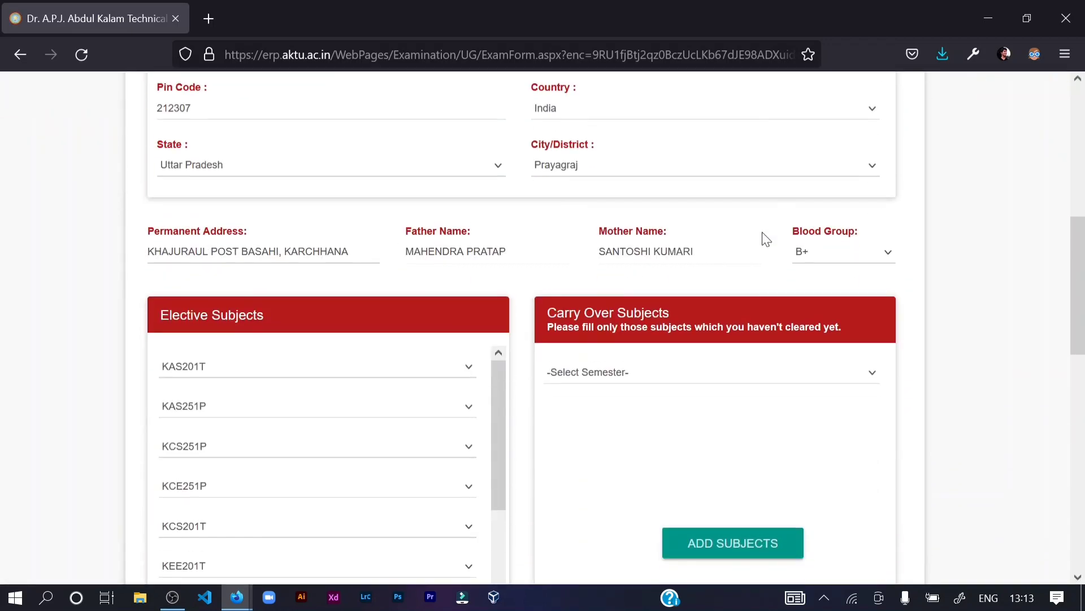
scroll(763, 233, down, 3)
scroll(523, 307, down, 3)
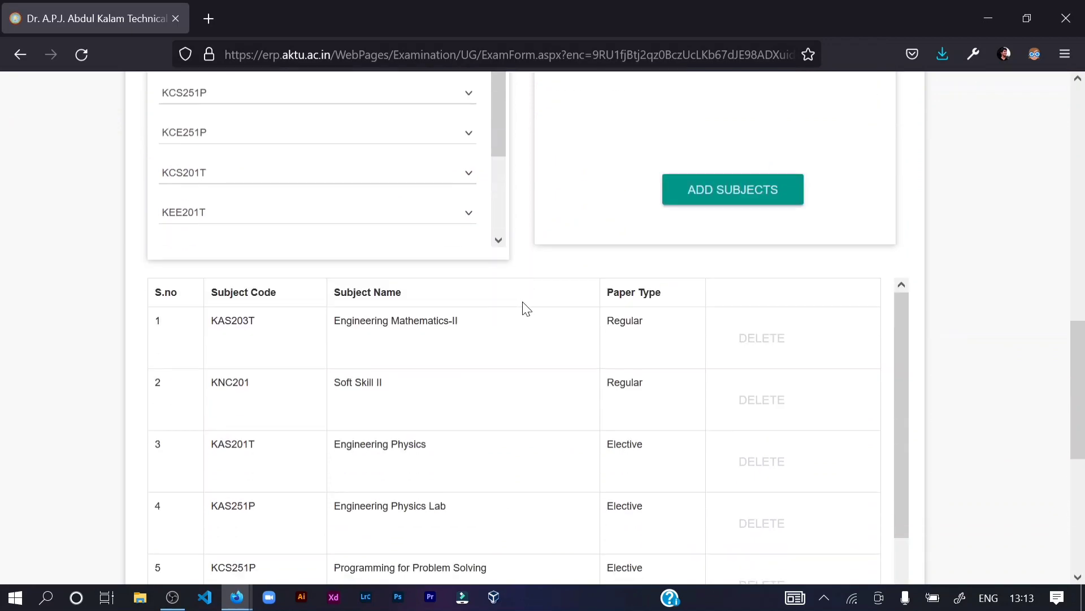
scroll(544, 318, down, 4)
scroll(955, 320, down, 5)
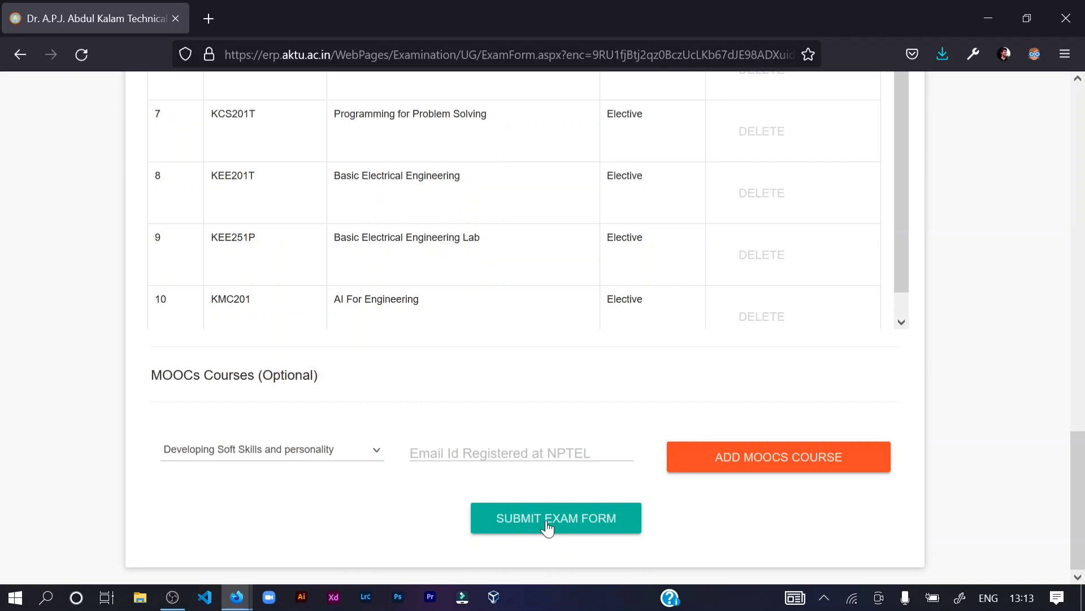
scroll(630, 392, up, 3)
scroll(961, 323, up, 7)
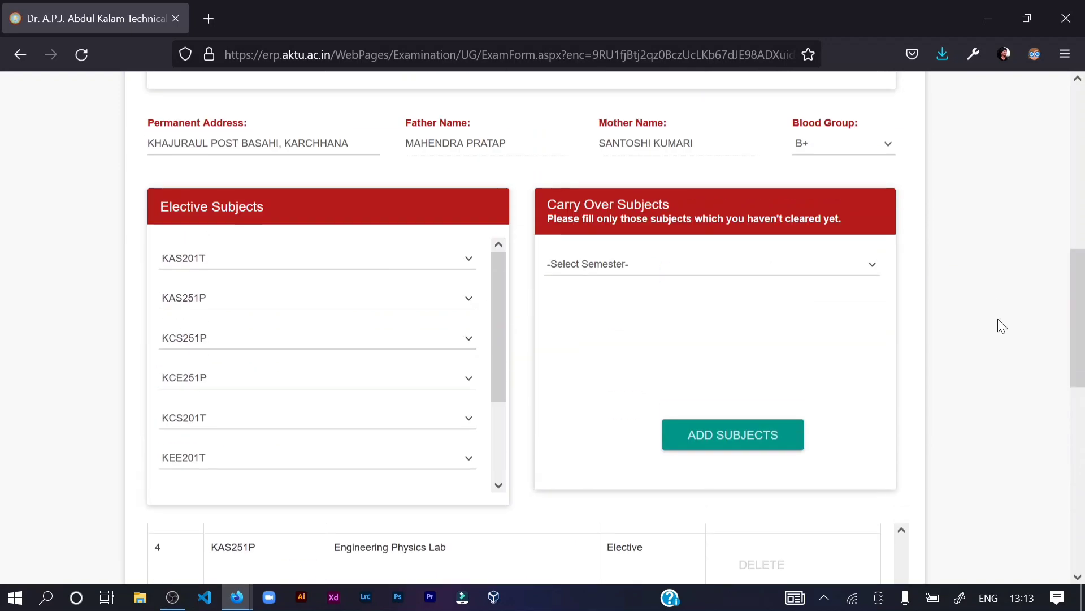
scroll(1002, 326, up, 8)
scroll(998, 324, up, 2)
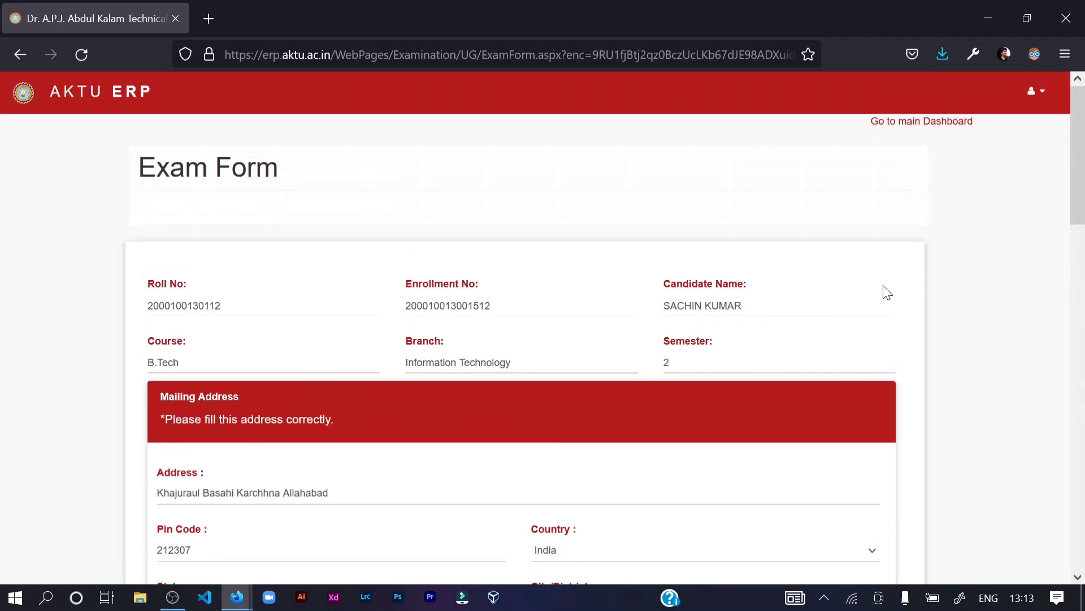